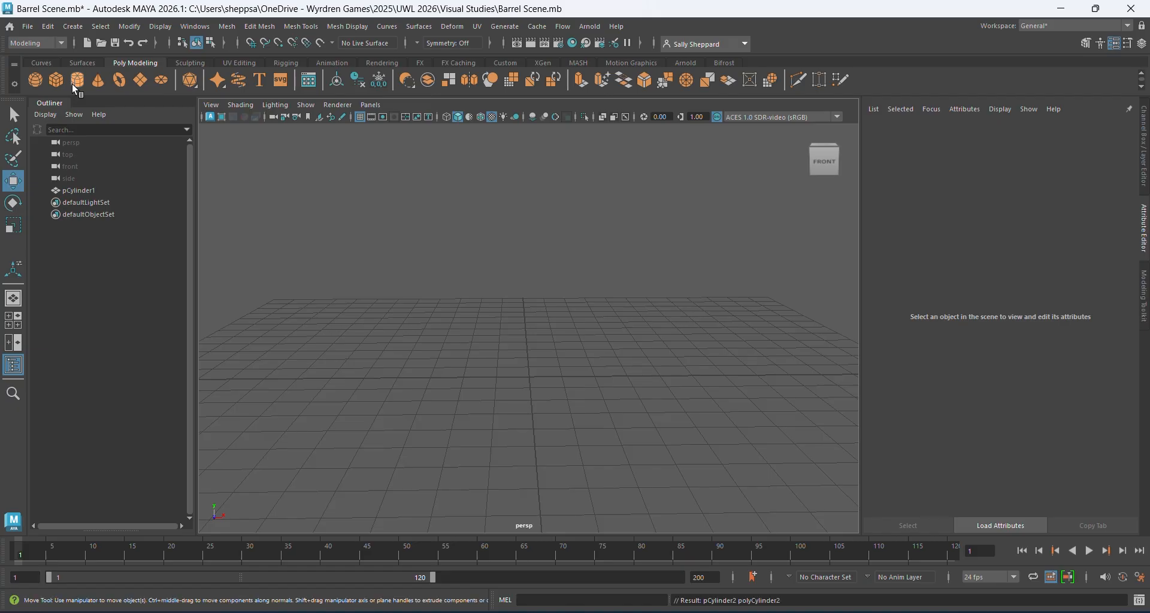
- Create a new polygon cylinder at the centre of the grid
click(82, 285)
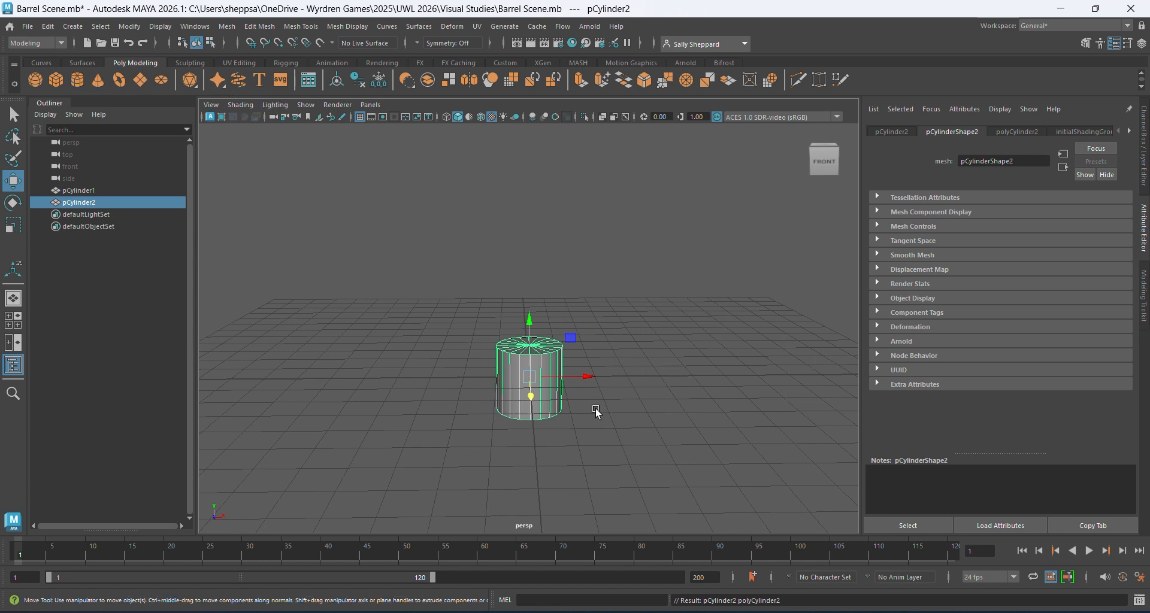
key(alt)
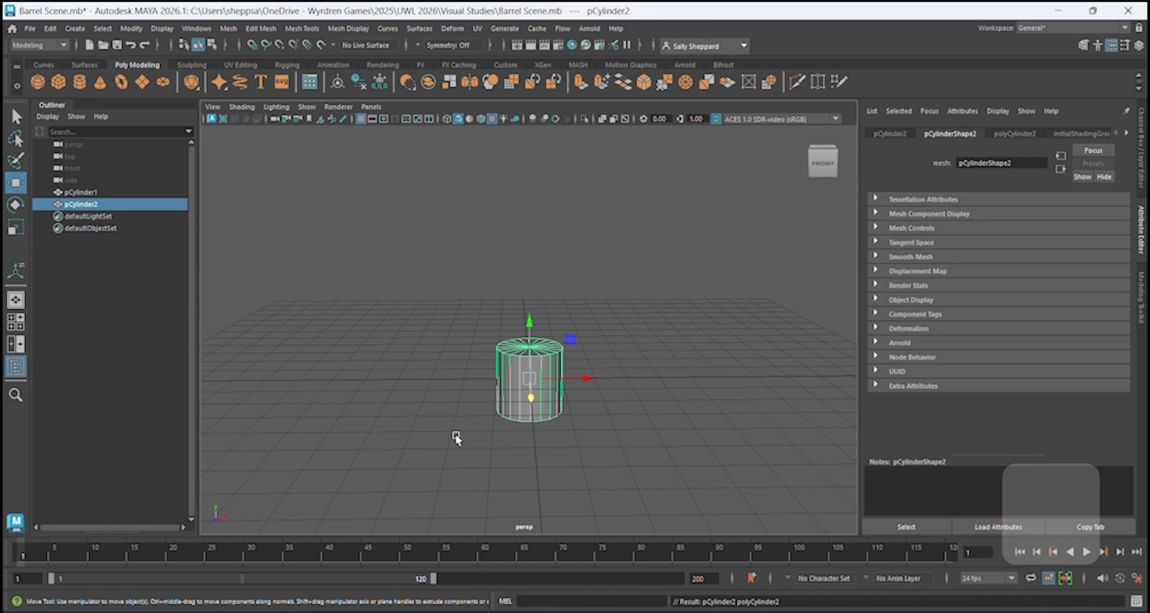
alt+drag(418, 439, 537, 436)
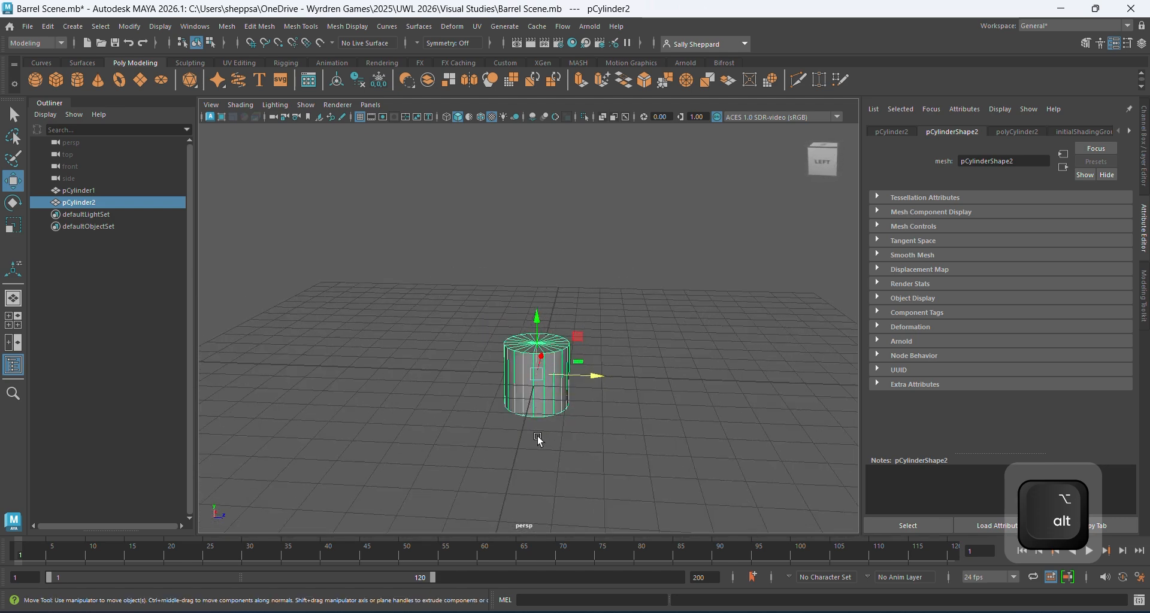
alt+middle_drag(538, 436, 429, 423)
key(f)
- Set the new cylinder's Translate Y to 1 so its base rests on the grid
key(ctrl+a)
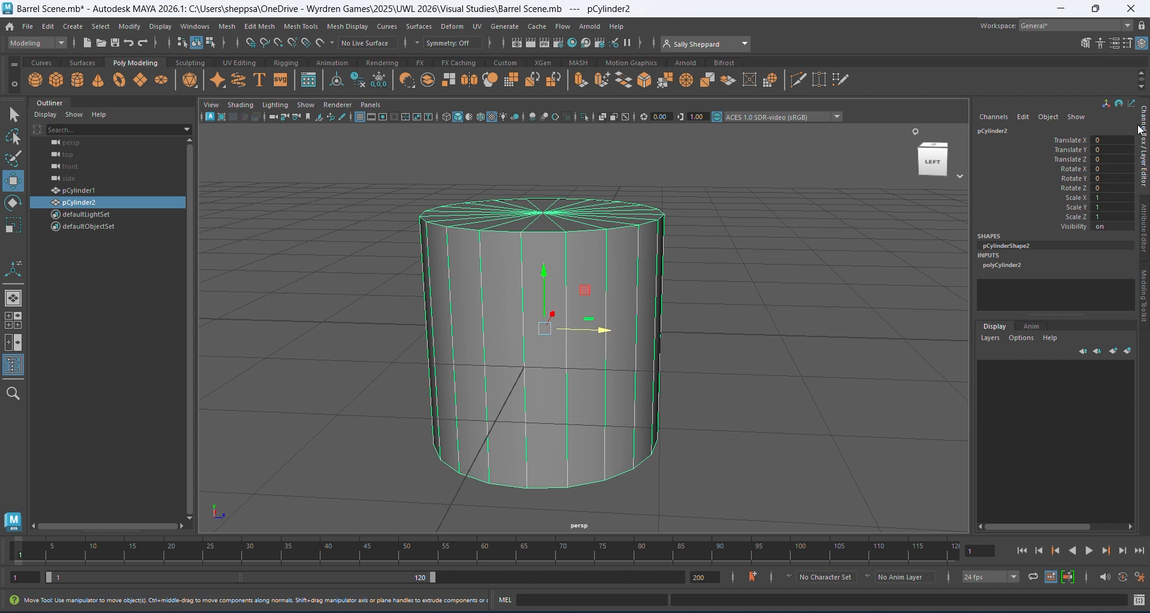
double_click(1105, 150)
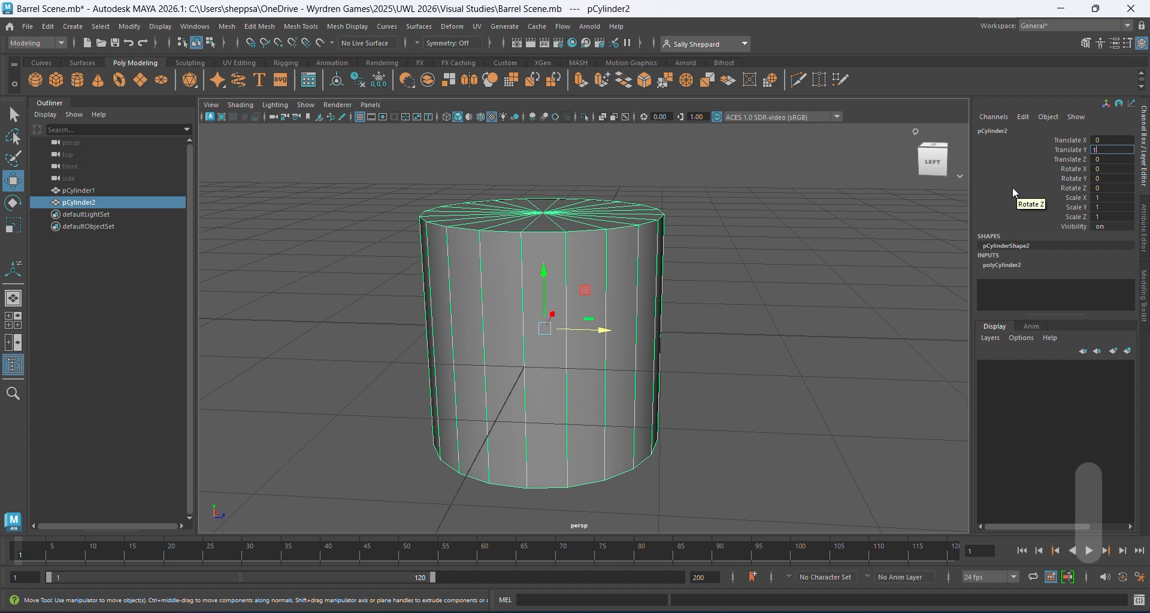
text(1)
key(Return)
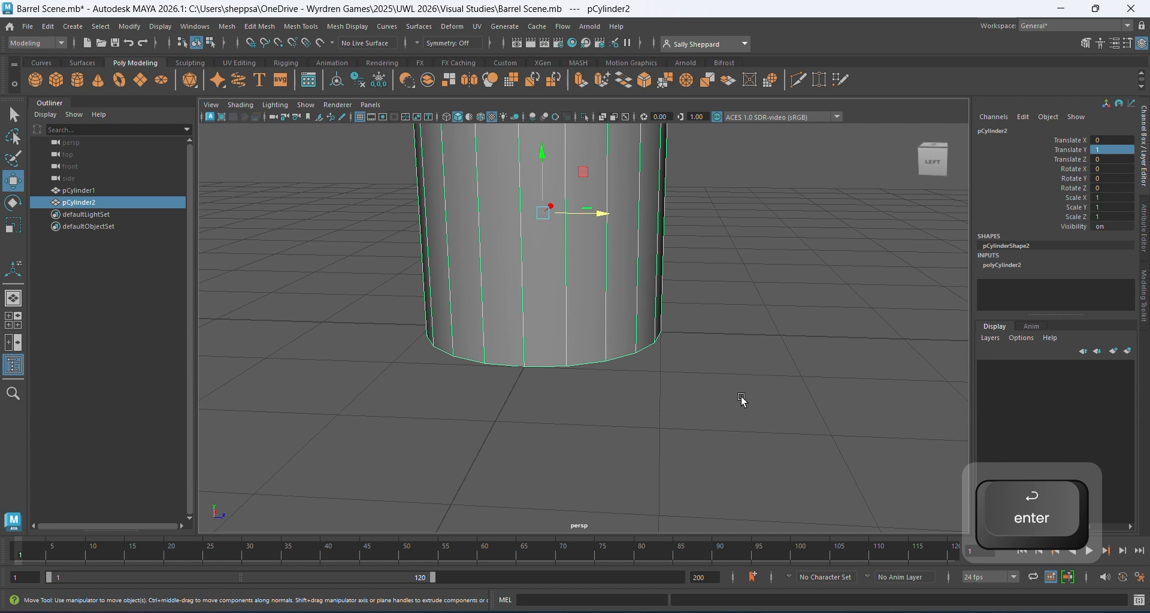
- Switch the cylinder to vertex mode and select a single vertex on the front of its top rim
mouse_move(749, 401)
alt+mouse_down()
mouse_move(736, 381)
mouse_move(739, 405)
mouse_move(757, 403)
alt+mouse_up()
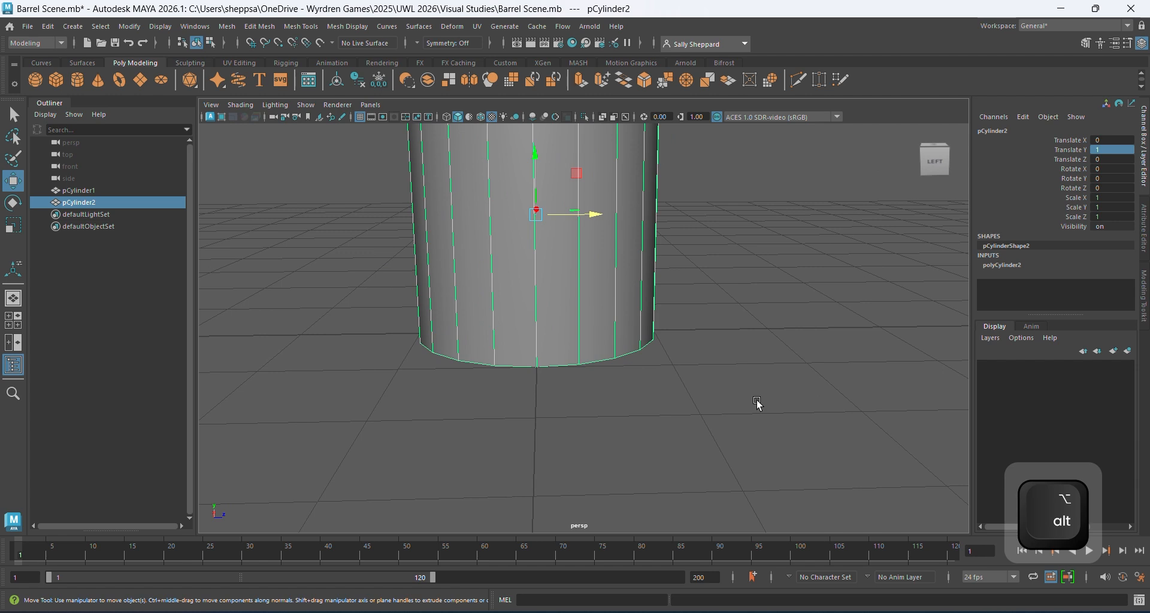
scroll(722, 369, down, 5)
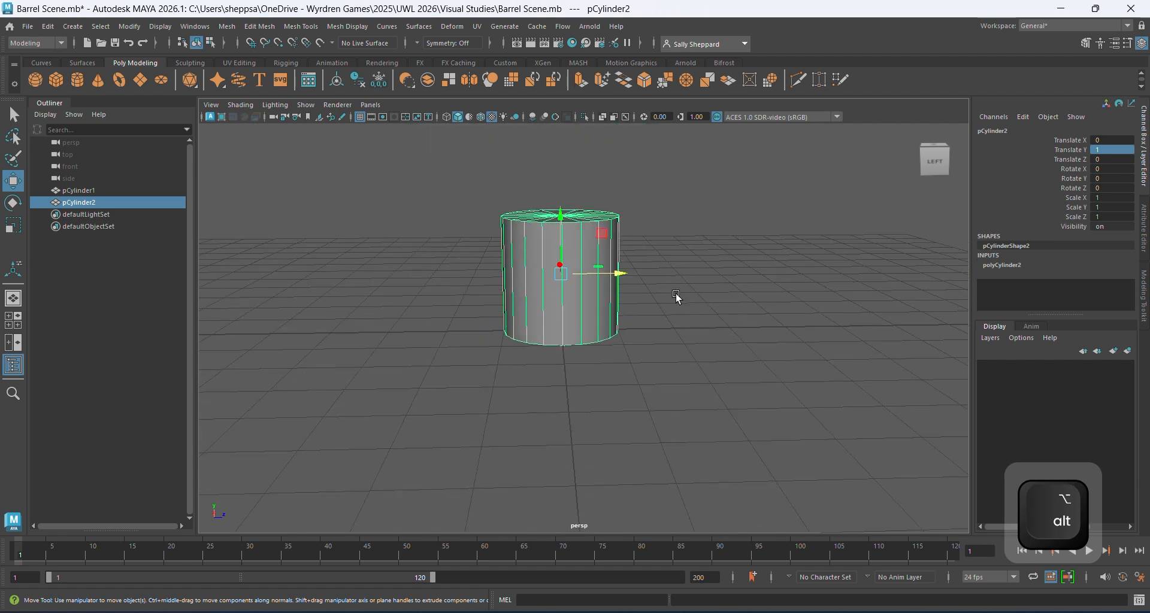
alt+middle_drag(678, 297, 663, 340)
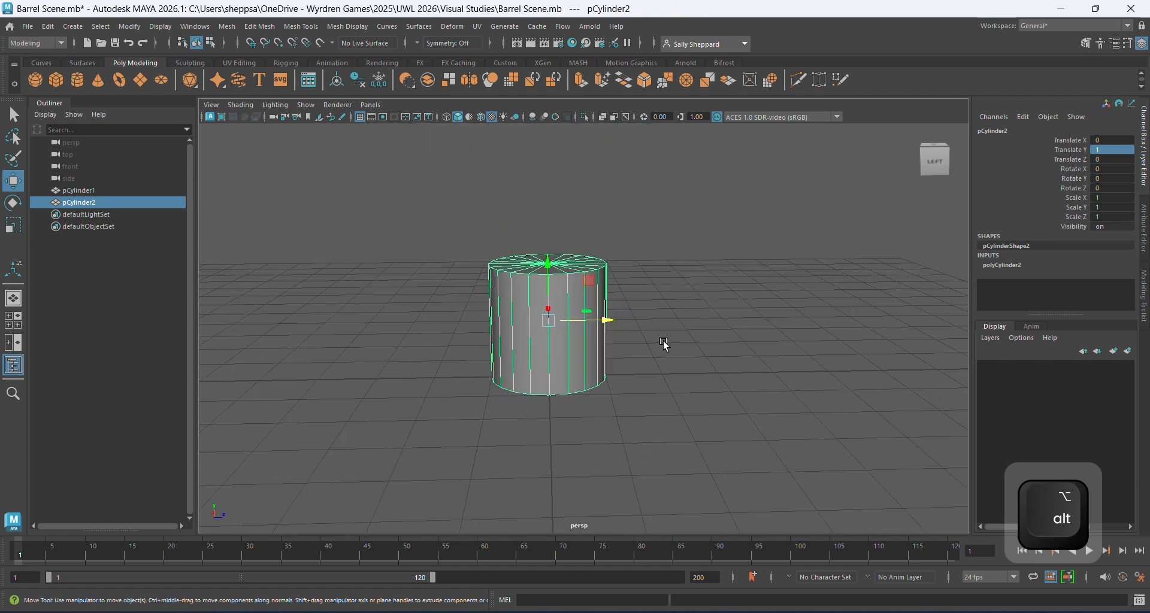
right_click(671, 269)
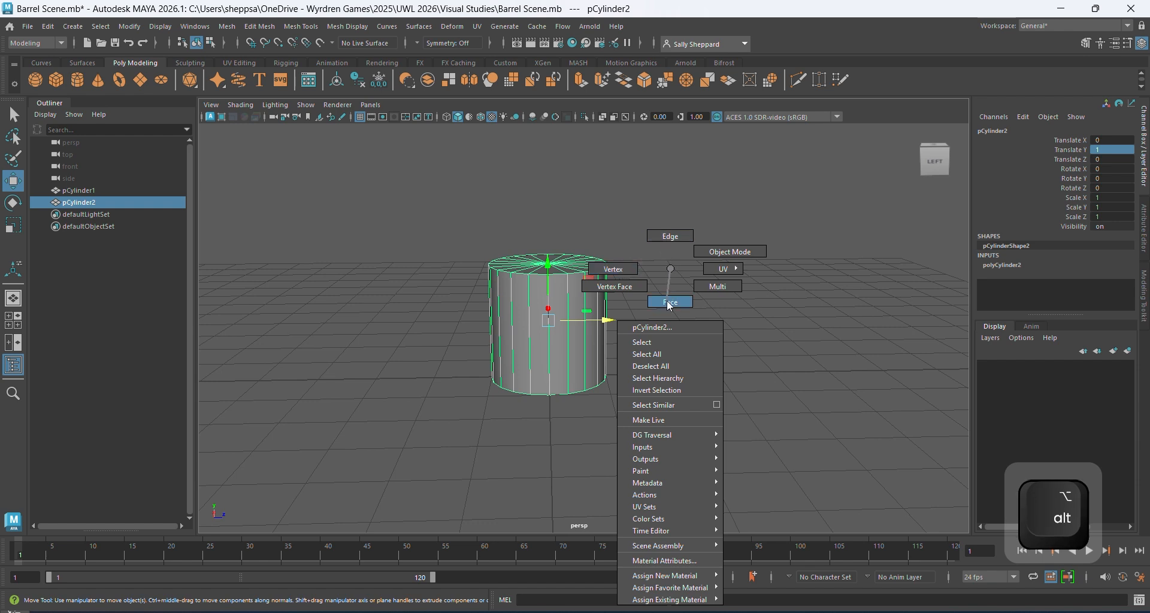
click(613, 269)
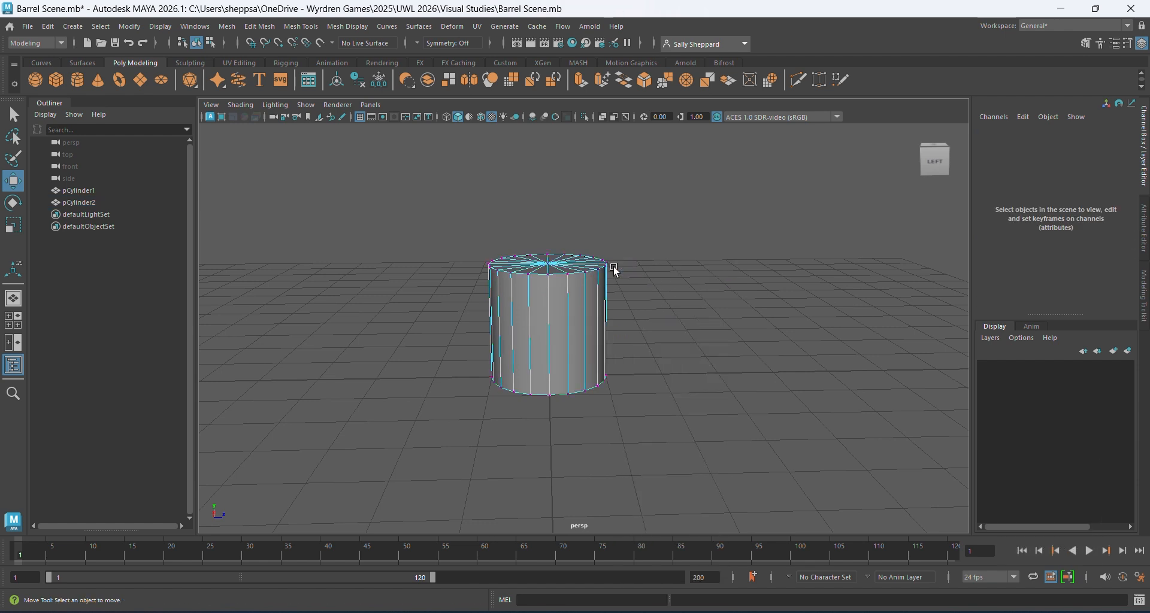
click(569, 275)
scroll(571, 274, up, 5)
alt+middle_drag(565, 226, 597, 333)
scroll(574, 312, up, 5)
alt+drag(572, 203, 605, 333)
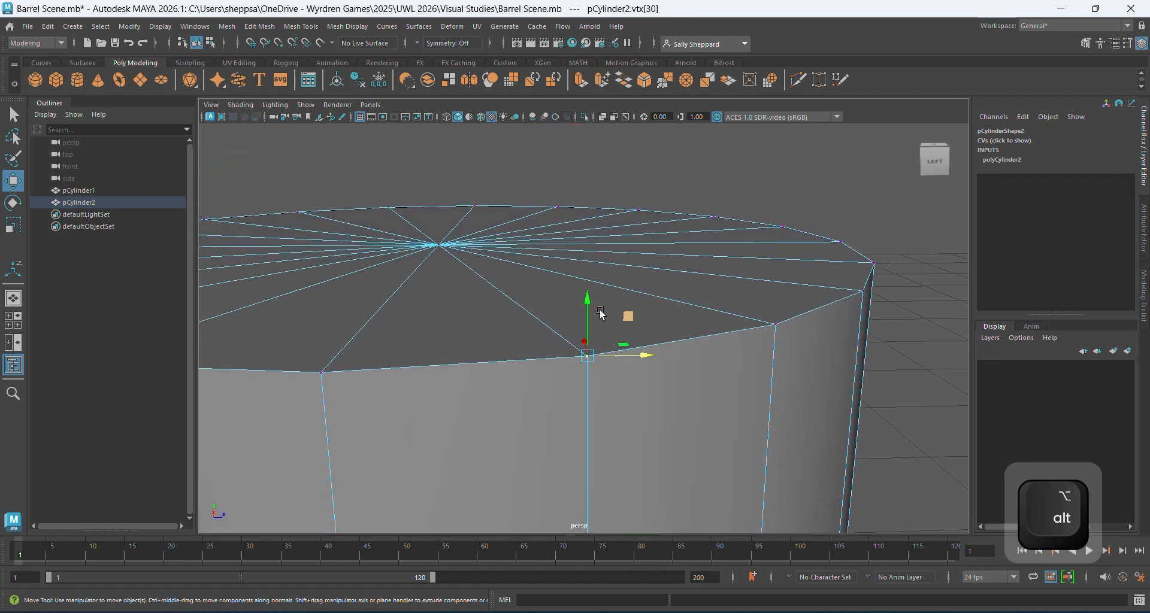
- In edge mode, select a top-cap edge and a vertical side edge of the cylinder, and switch to face mode
right_drag(674, 309, 681, 244)
click(633, 355)
click(599, 330)
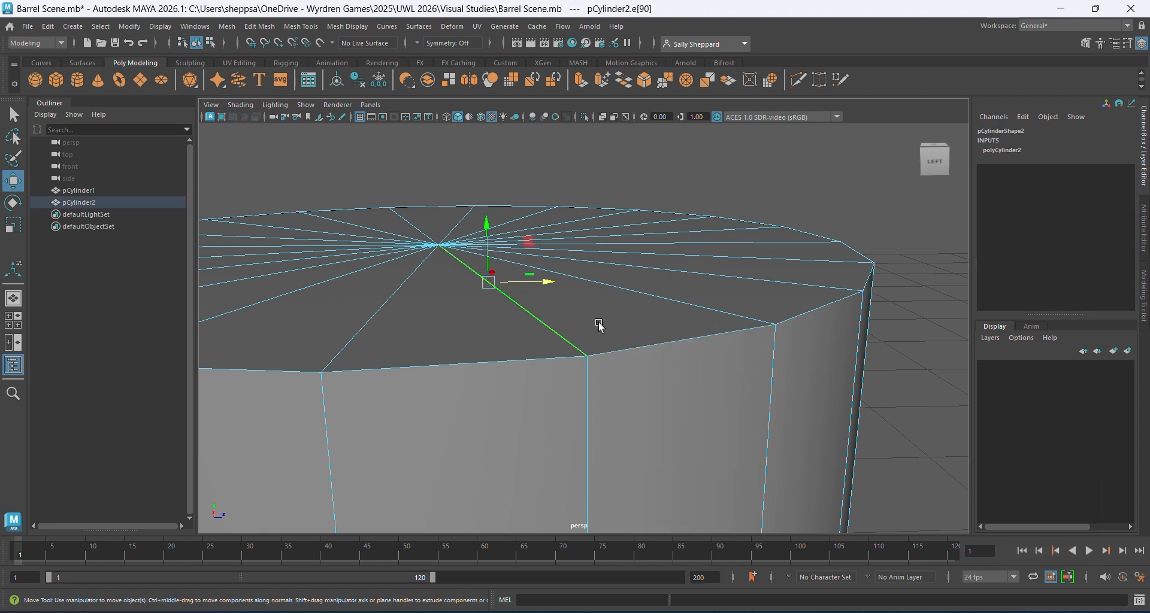
click(587, 416)
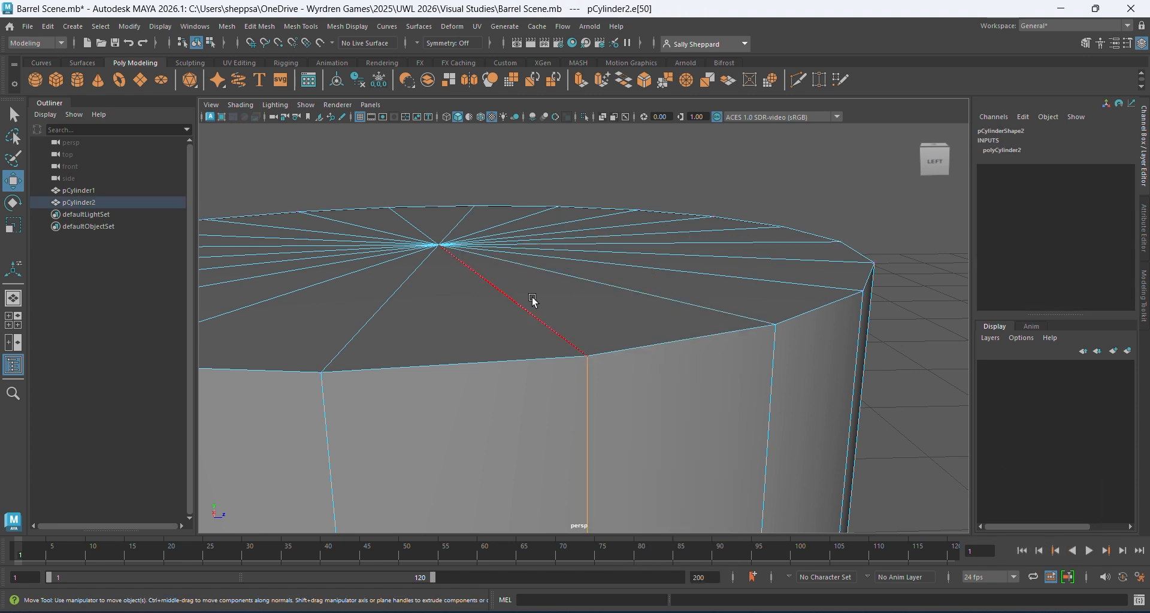
right_drag(638, 326, 639, 309)
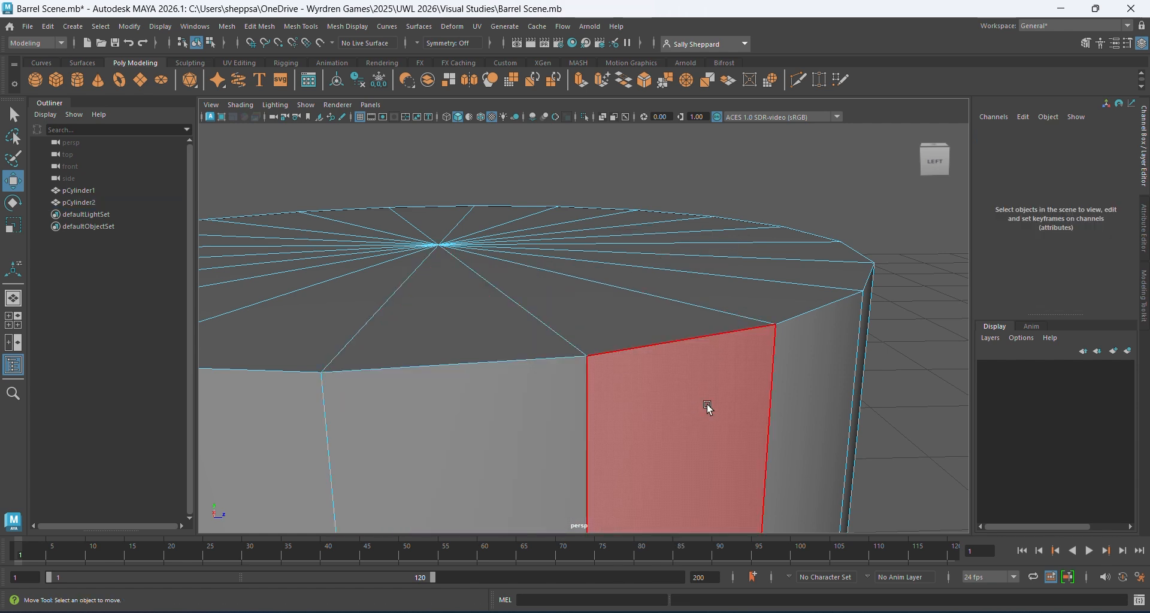
scroll(781, 370, down, 5)
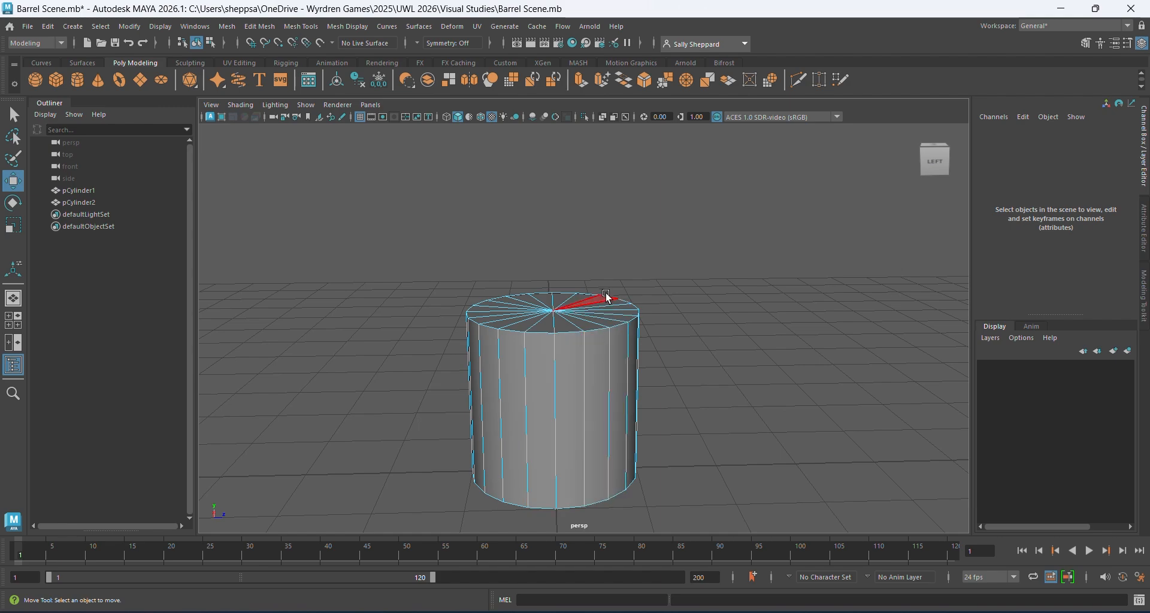
- Select all the cylinder's top vertices in vertex mode and raise them to a height of about 3.3 cm
right_drag(611, 260, 553, 261)
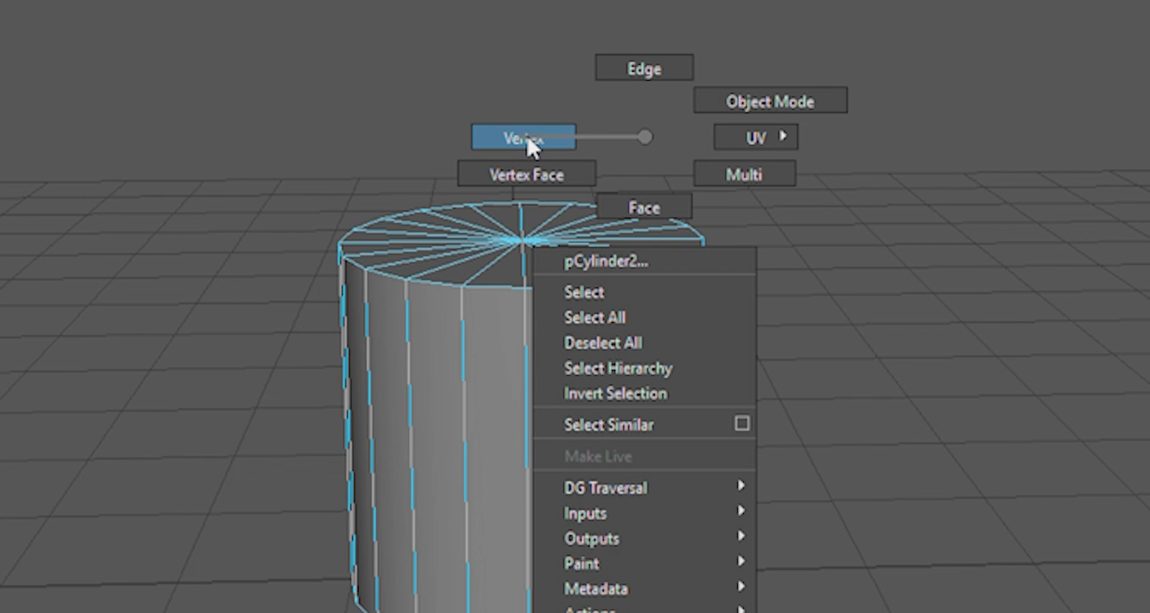
right_drag(526, 135, 526, 134)
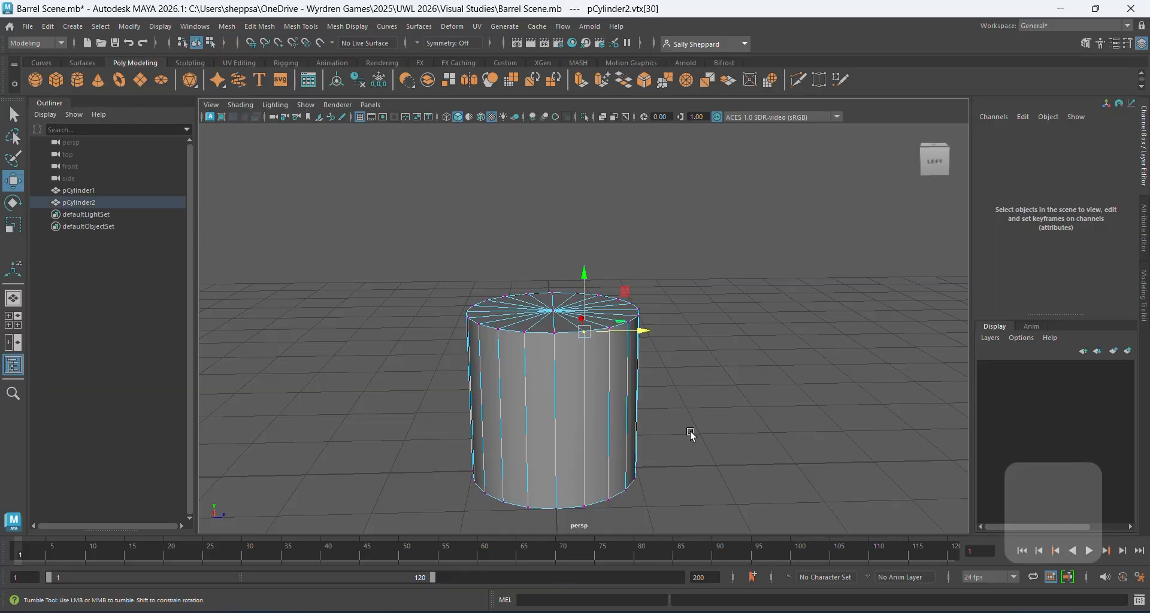
alt+drag(690, 416, 691, 419)
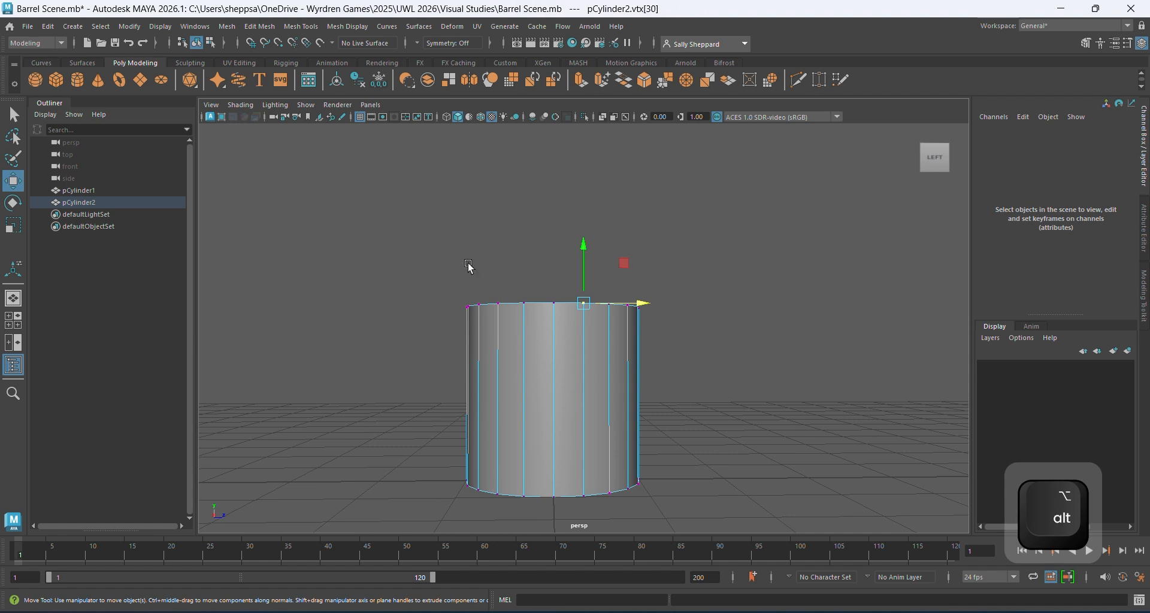
drag(353, 238, 731, 342)
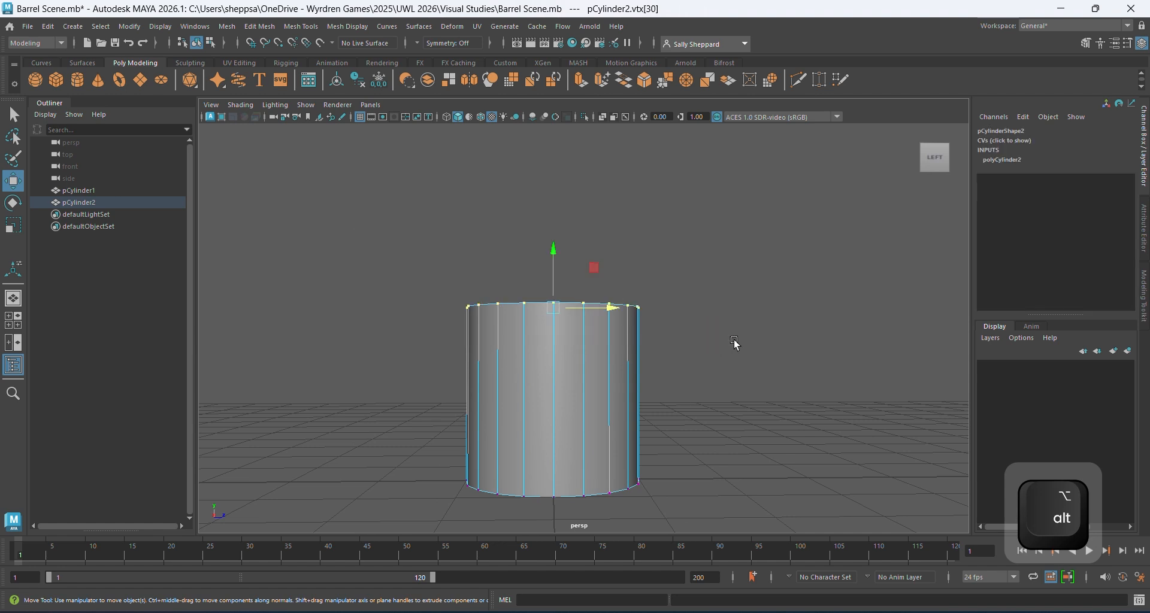
drag(551, 254, 543, 148)
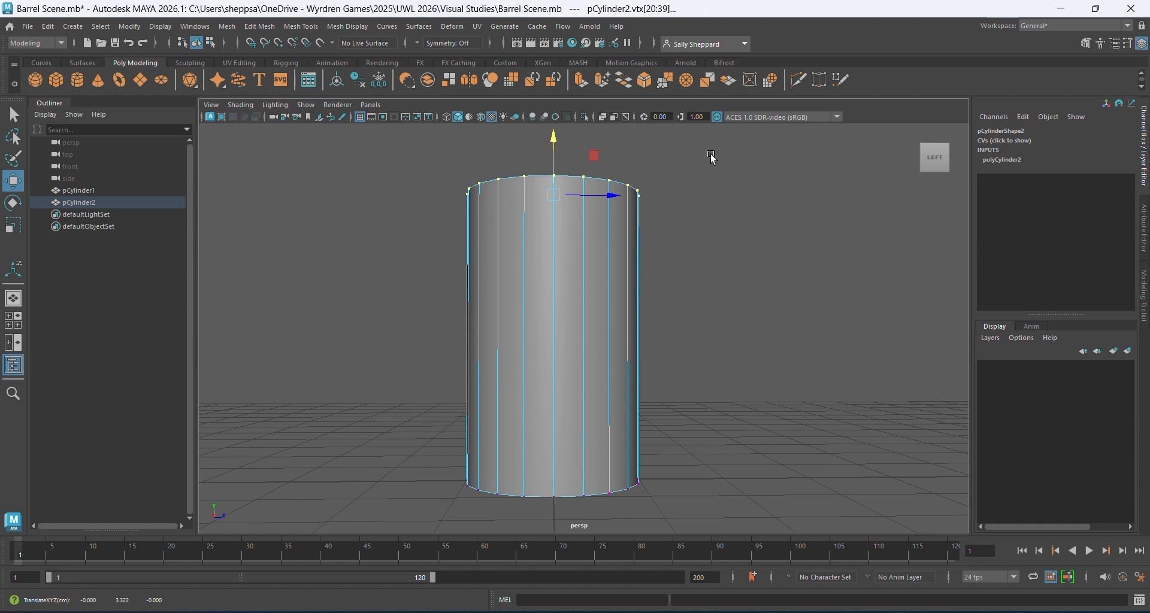
click(833, 255)
- Insert a horizontal edge loop around the middle of the cylinder with the Multi-Cut tool in edge mode
right_click(706, 209)
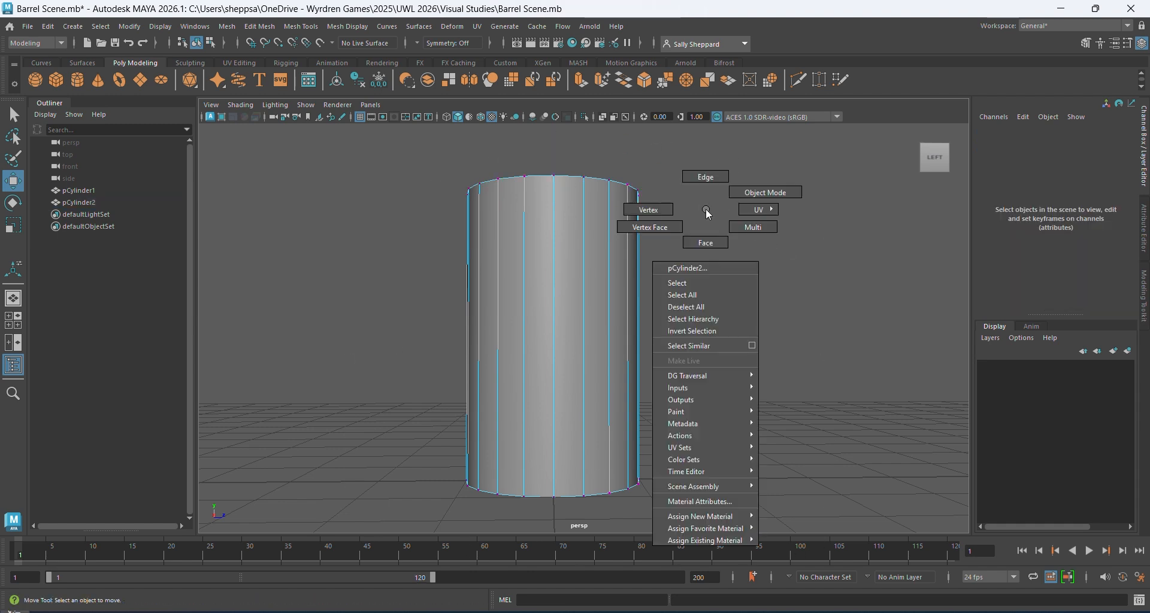
right_drag(707, 212, 706, 177)
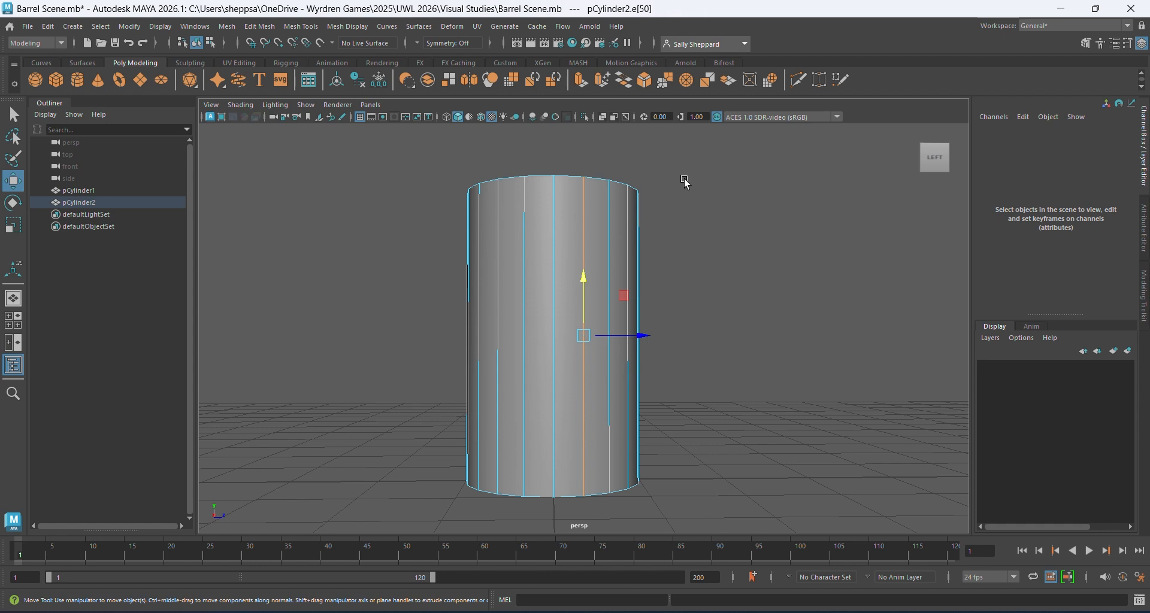
click(760, 316)
mouse_move(768, 331)
alt+mouse_down()
mouse_move(765, 370)
mouse_move(774, 342)
alt+mouse_up()
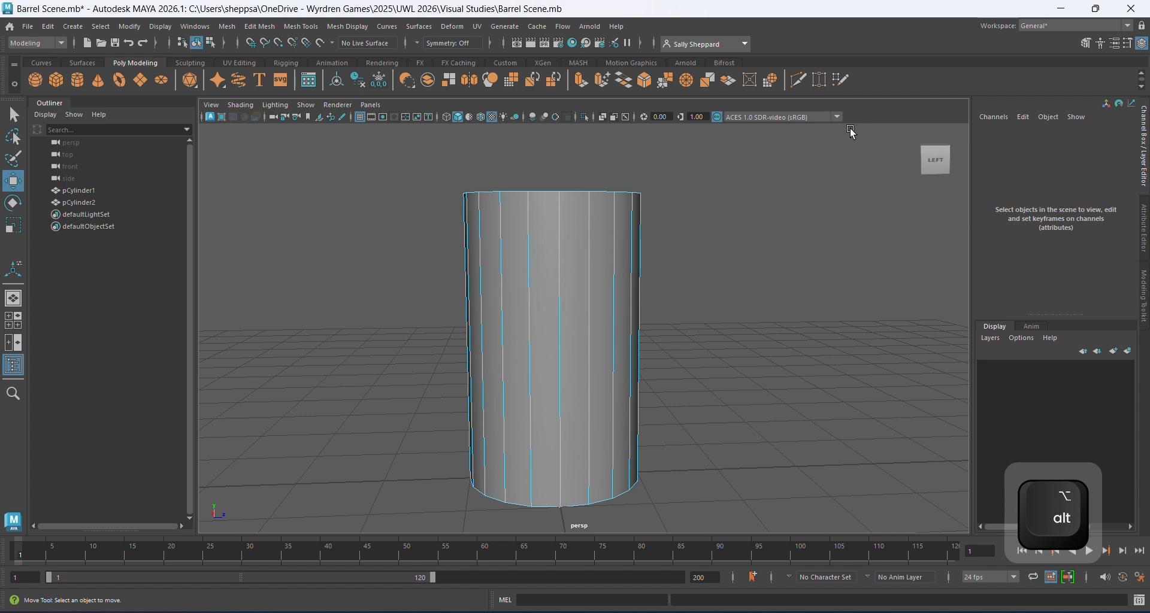
click(801, 85)
click(633, 193)
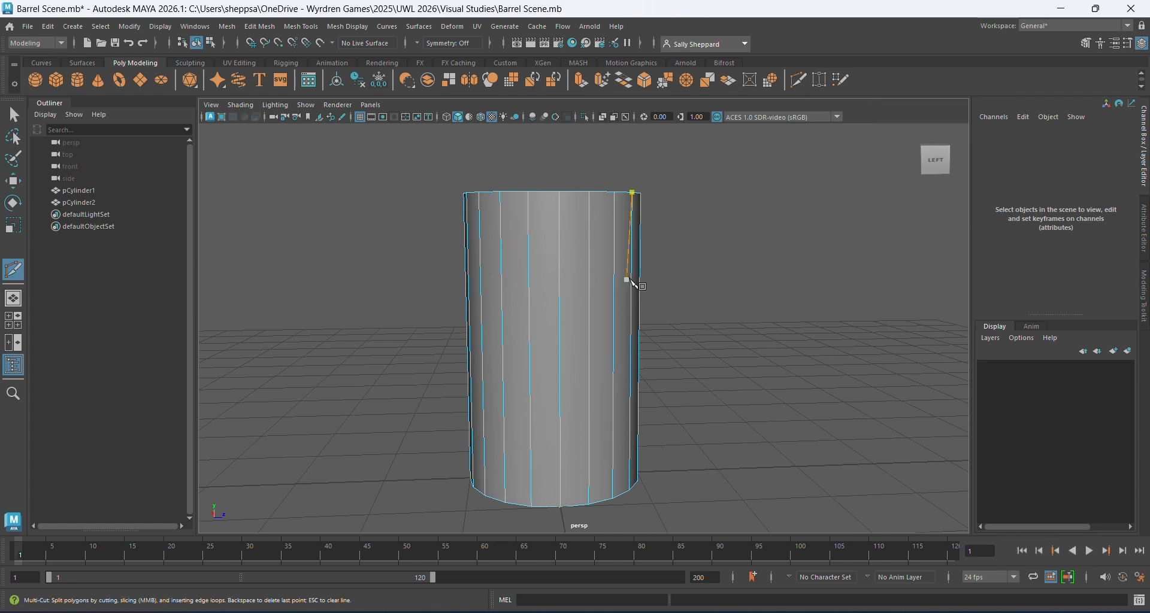
key(Escape)
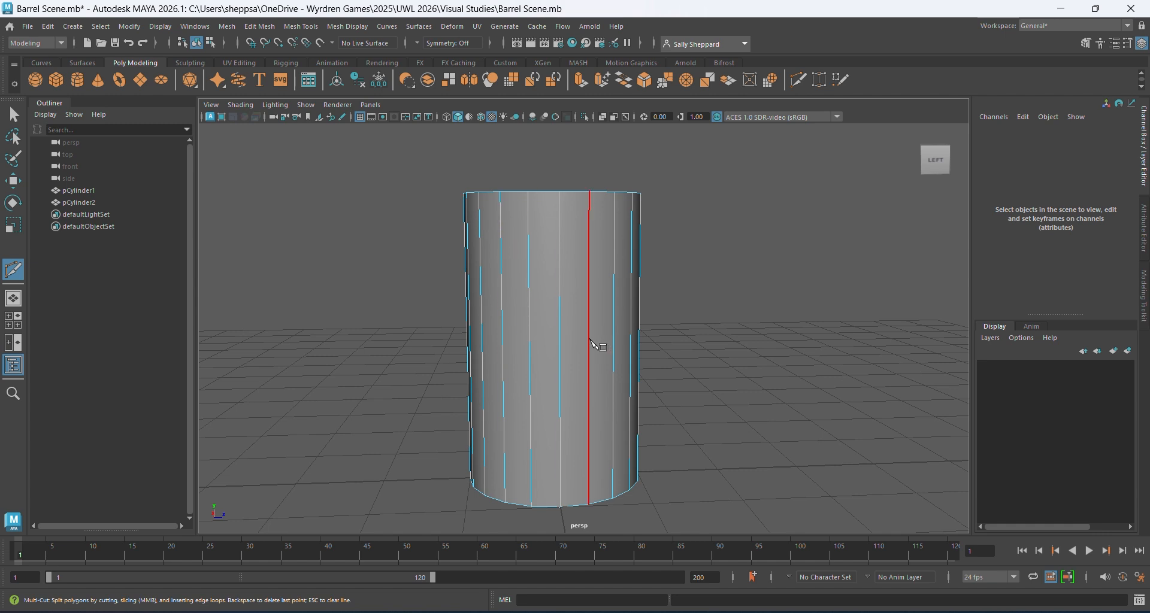
key(ctrl)
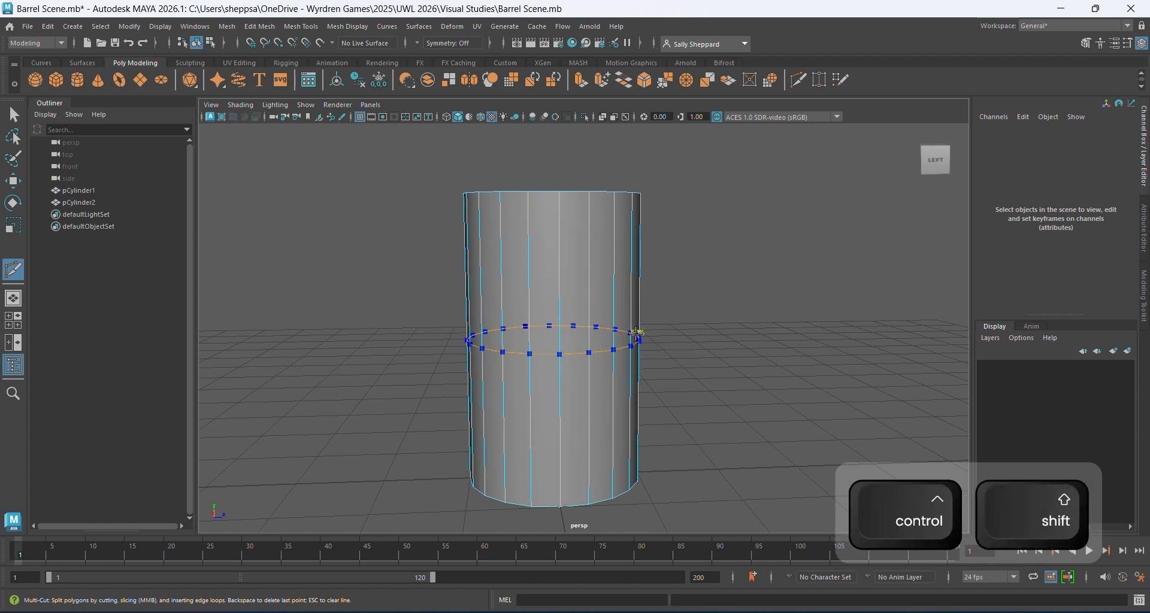
ctrl+shift+click(637, 336)
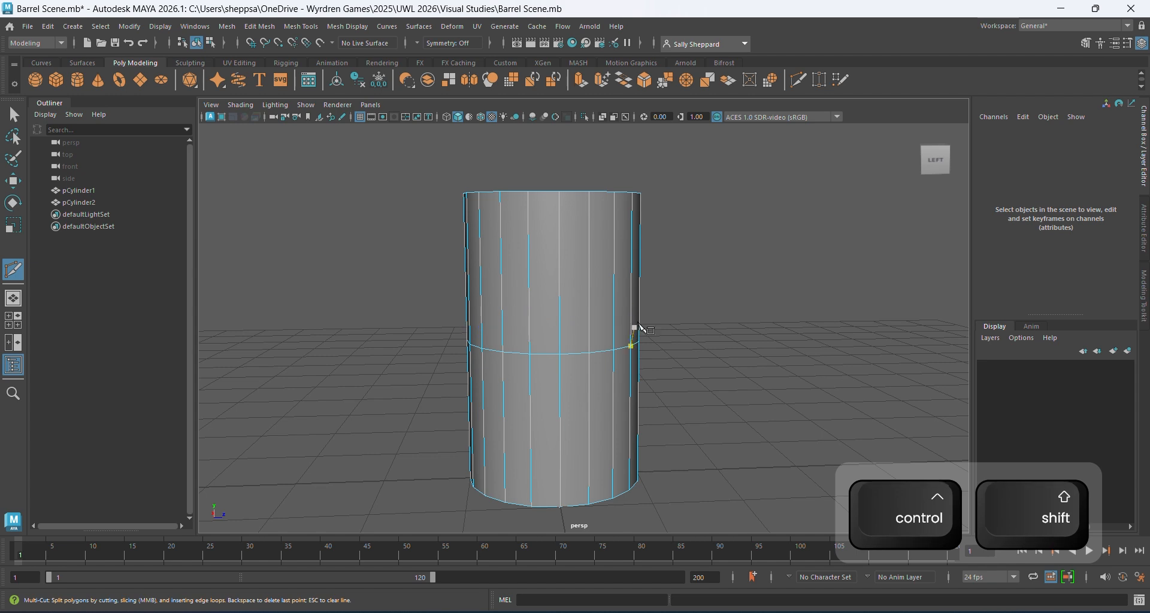
- Insert one edge loop just below the cylinder's top rim and another just above its bottom rim
alt+drag(689, 408, 685, 375)
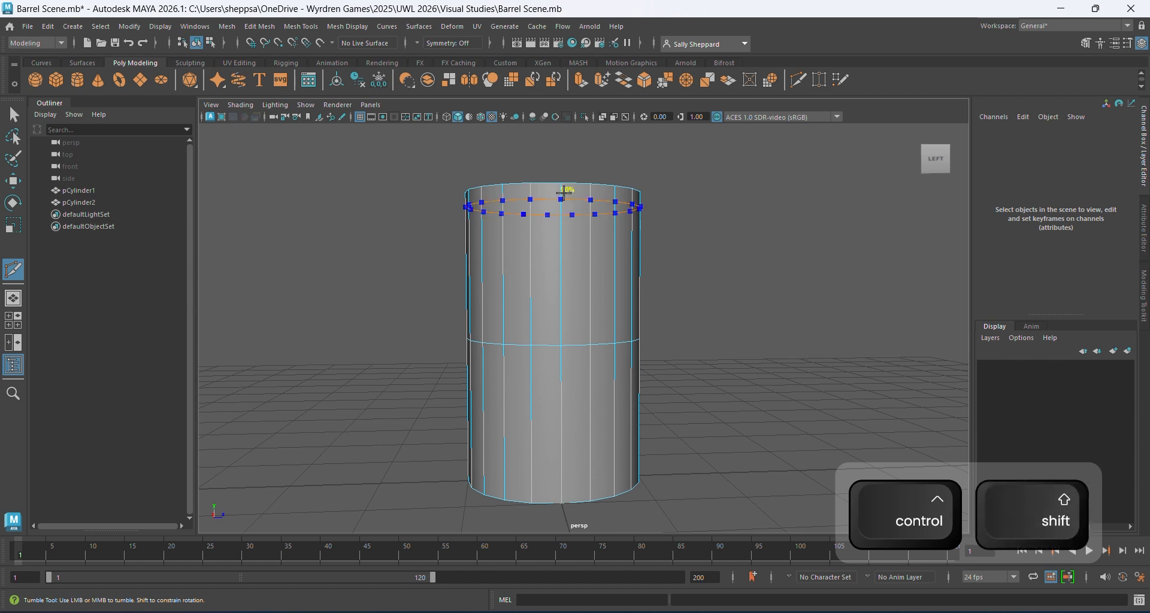
ctrl+shift+click(564, 192)
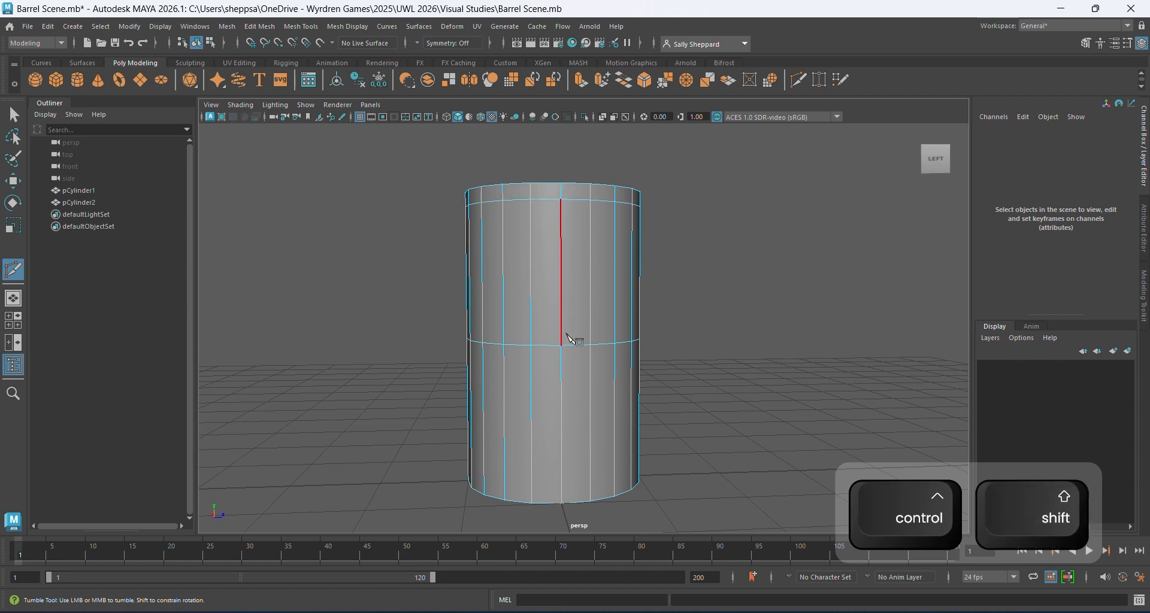
ctrl+shift+click(571, 488)
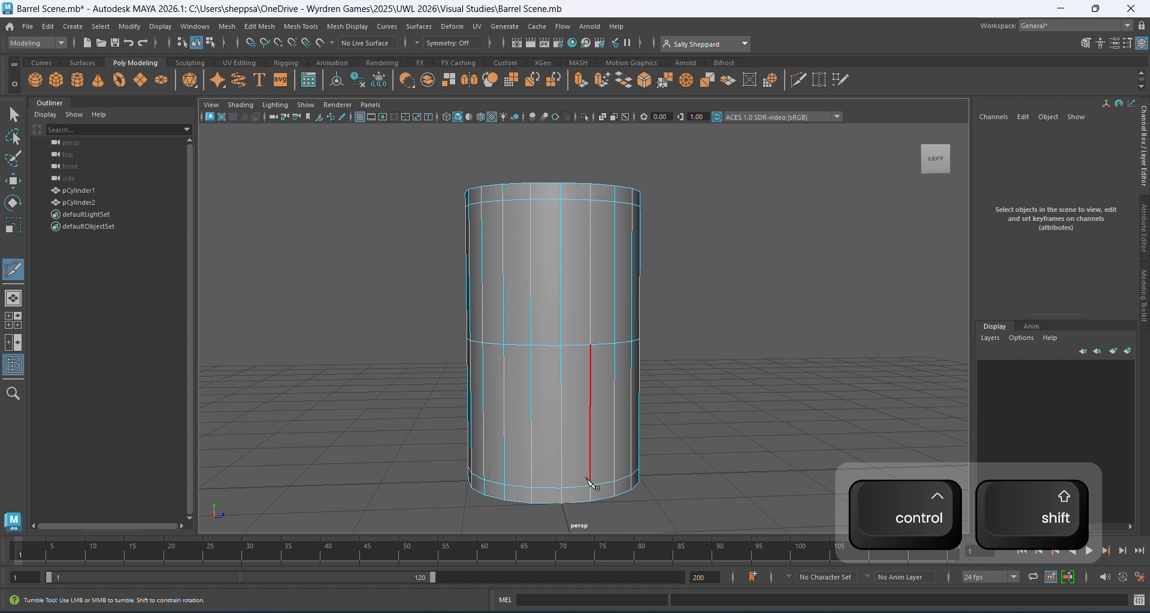
- Insert closely spaced pairs of edge loops above and below the middle loop to outline two narrow bands
ctrl+shift+click(576, 401)
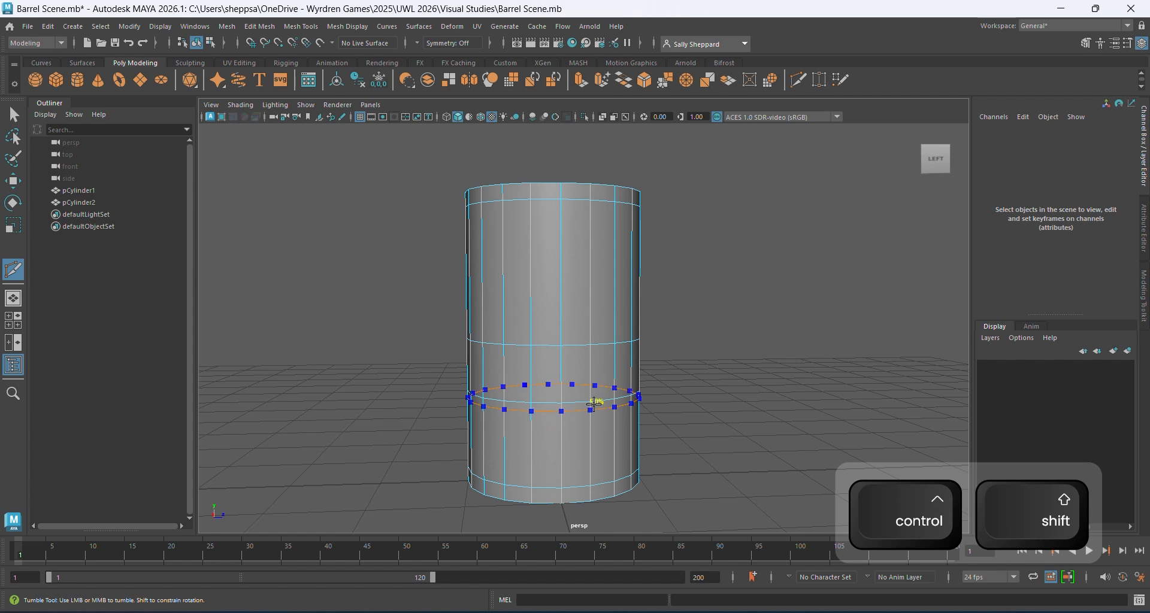
ctrl+shift+click(594, 403)
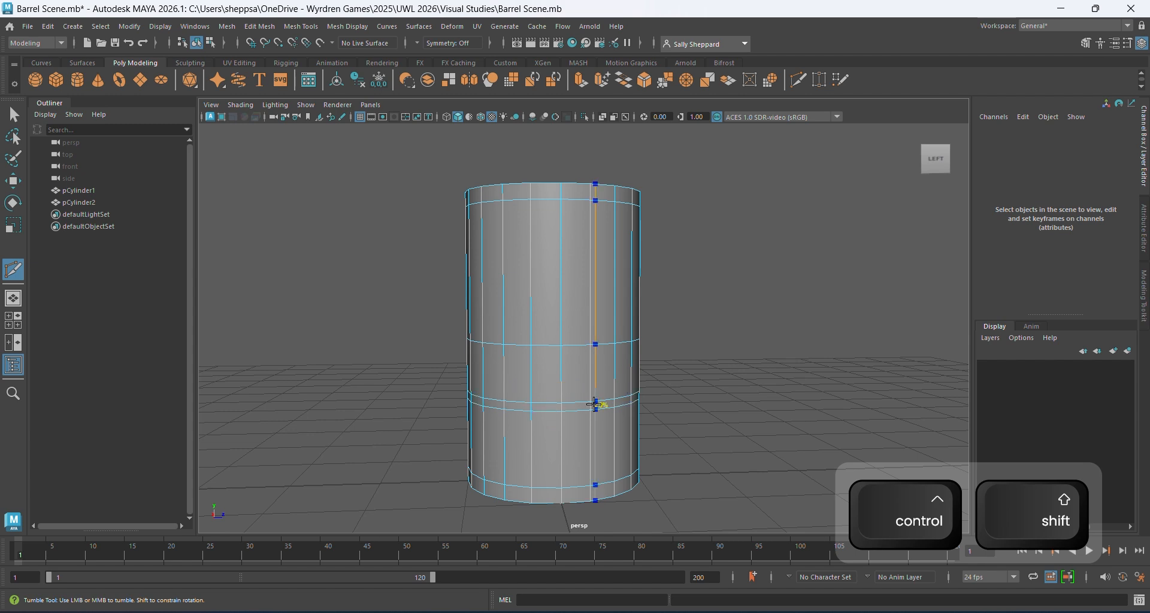
ctrl+shift+click(587, 254)
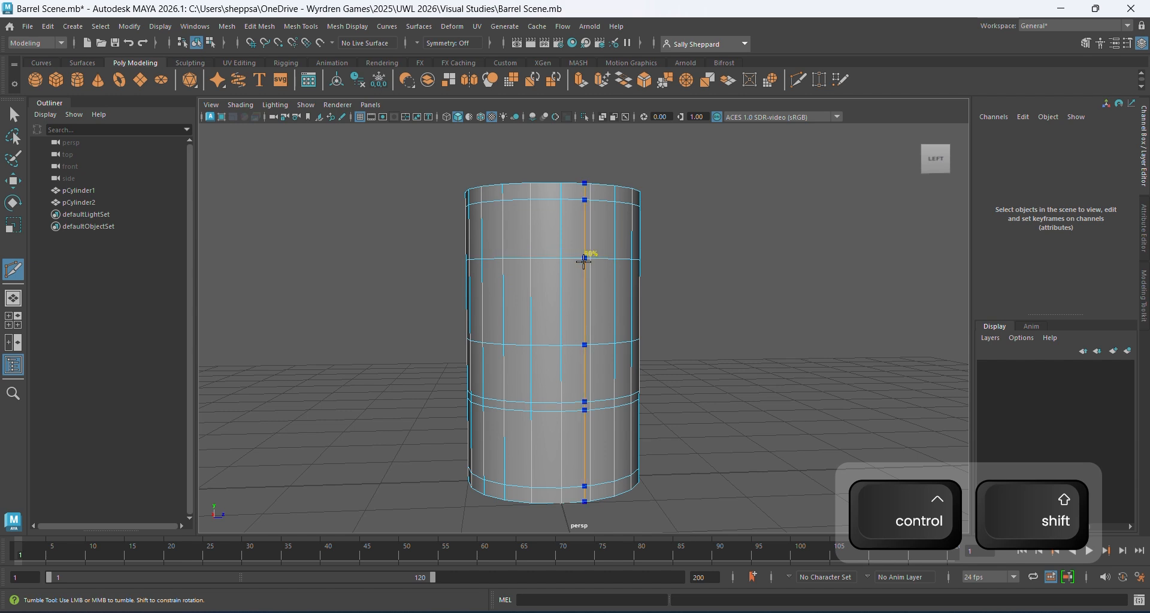
key(q)
- Switch to face mode and select the full face loops of the cylinder's top rim and upper narrow band
right_drag(547, 274, 557, 307)
click(578, 193)
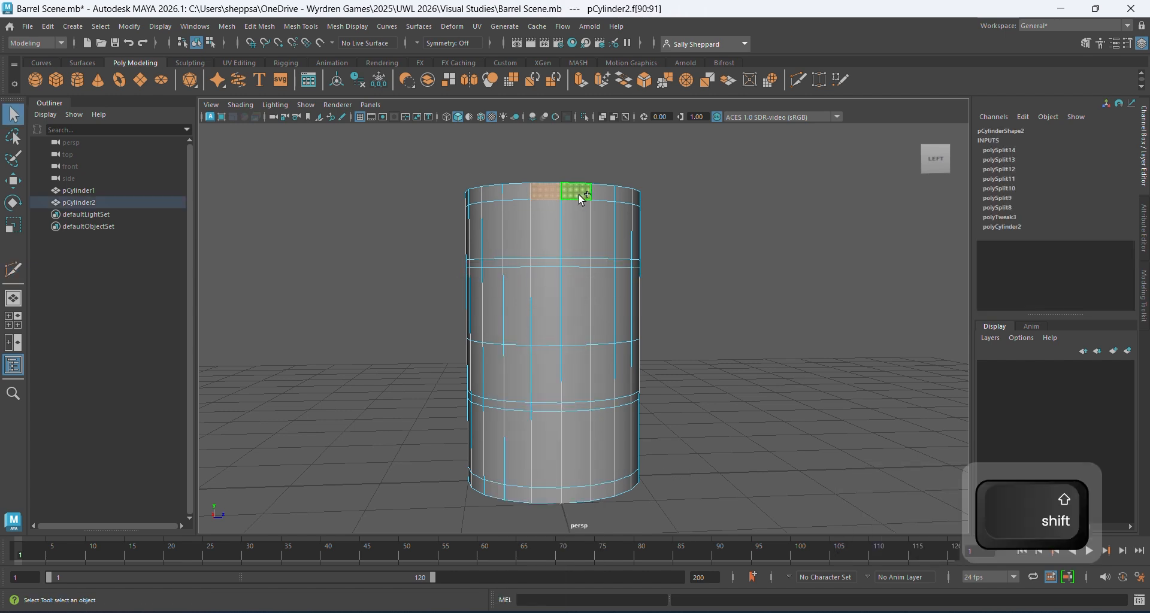
shift+double_click(579, 195)
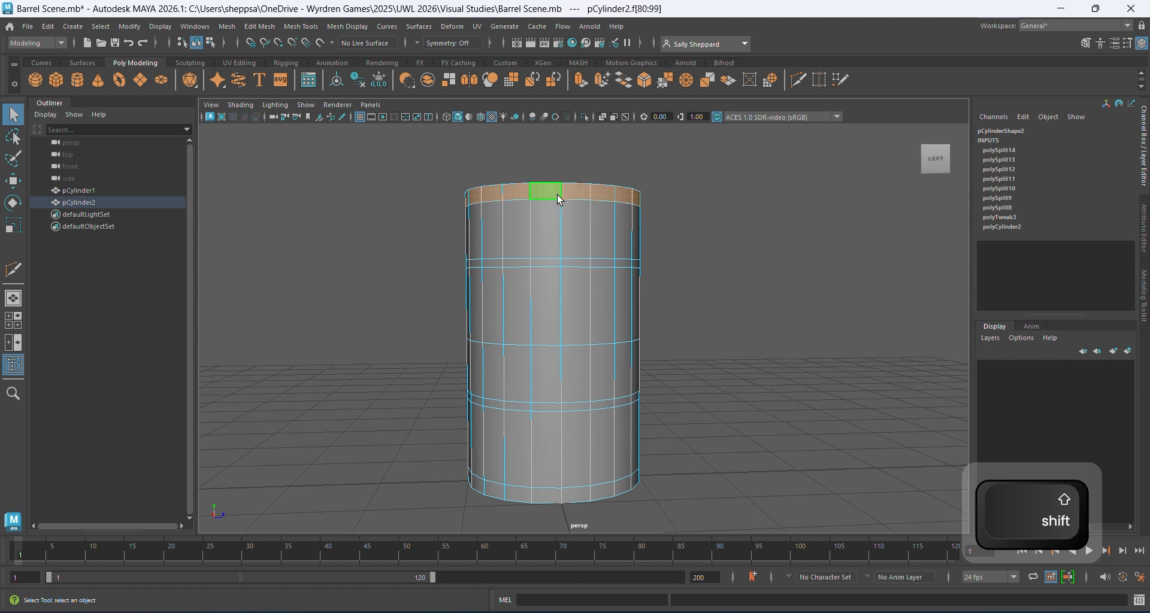
shift+click(554, 265)
shift+double_click(587, 263)
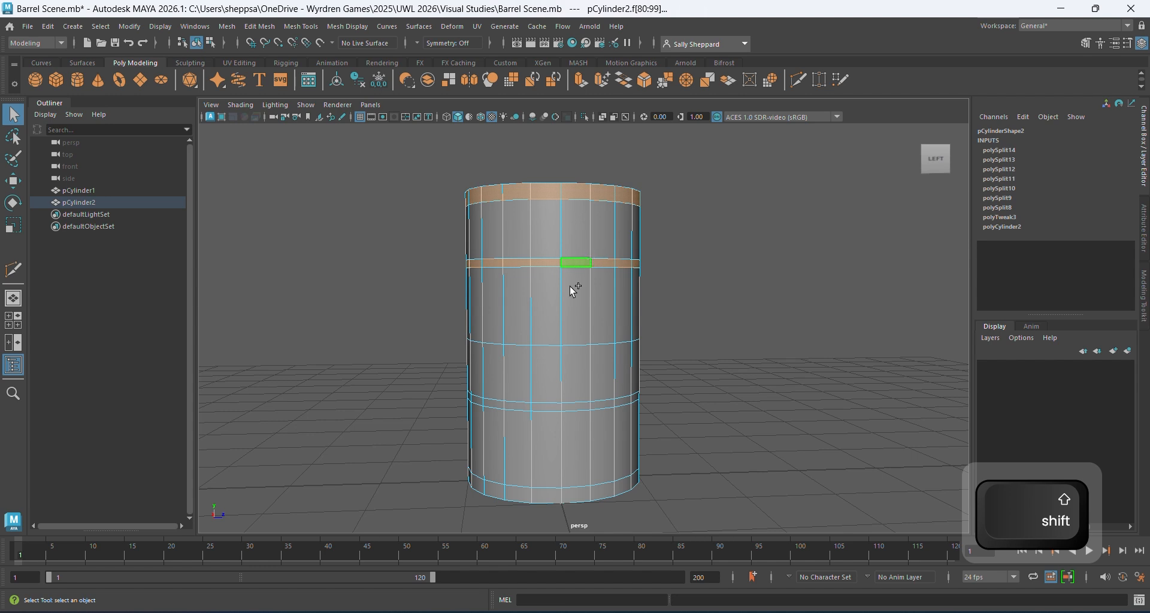
- Add the full face loops of the lower narrow band and the bottom rim to the selection
shift+click(550, 407)
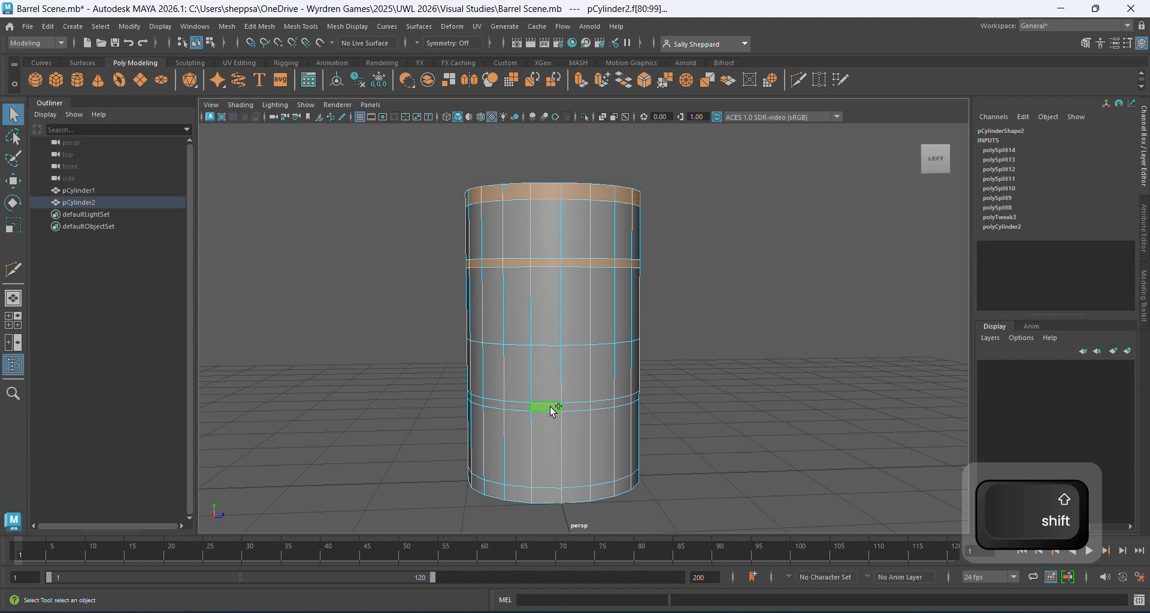
shift+double_click(572, 406)
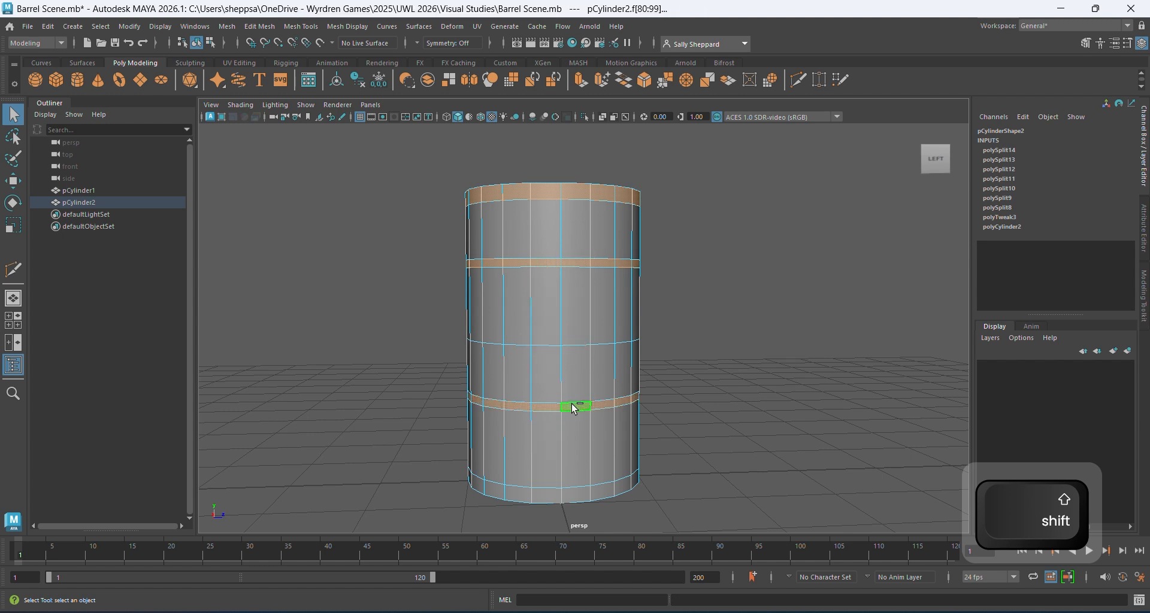
shift+click(550, 497)
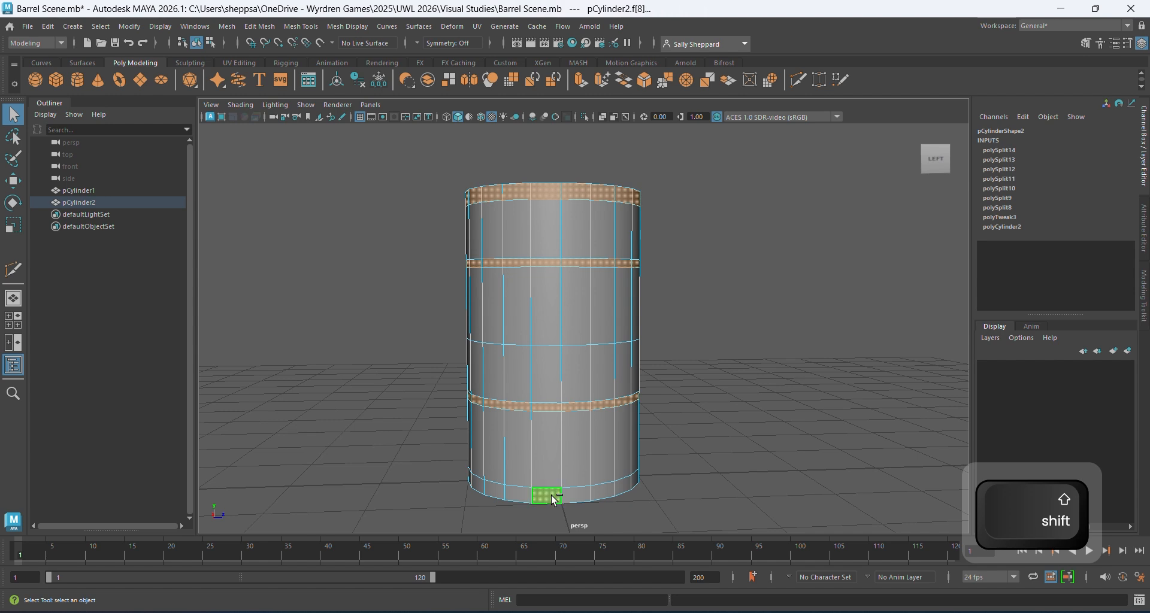
shift+double_click(575, 495)
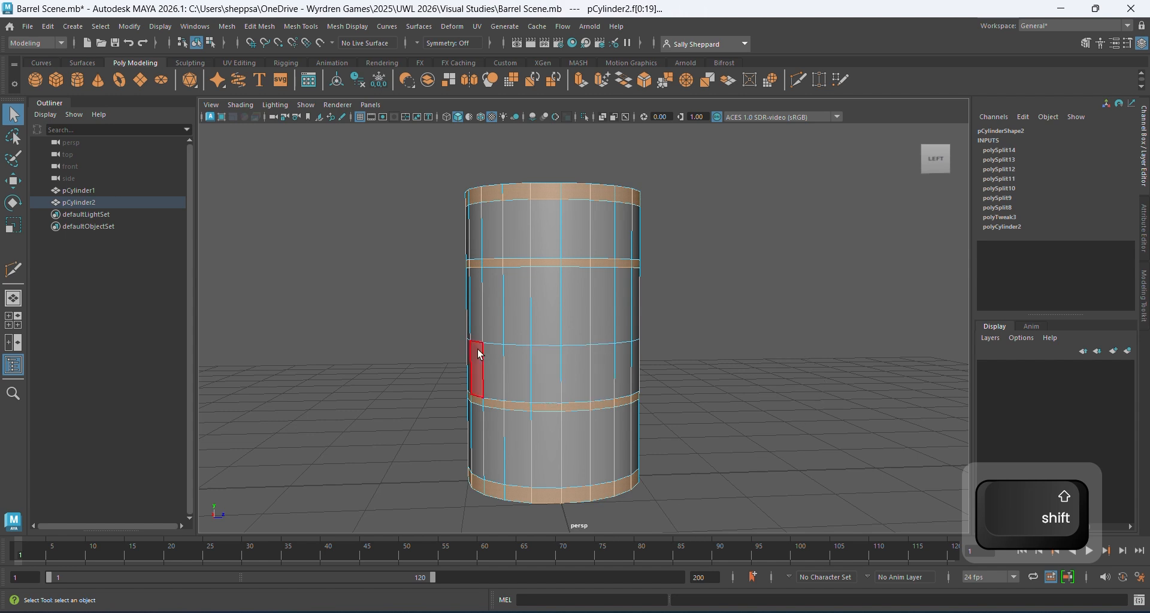
- Extrude the four selected face bands with a thickness of 0.02 and clear the selection
key(ctrl+e)
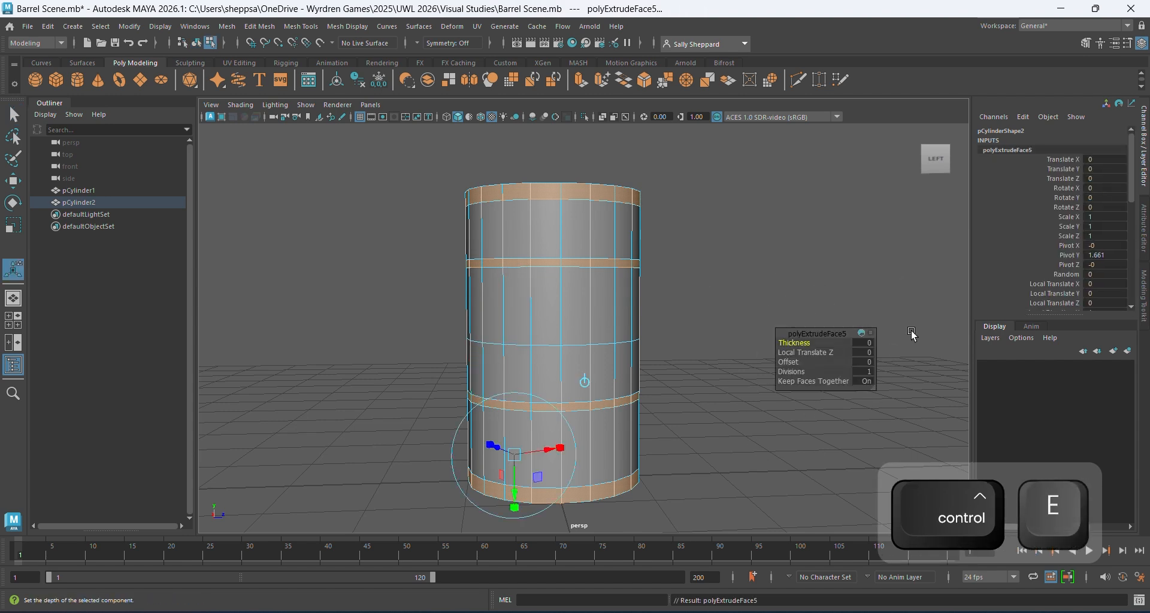
click(870, 344)
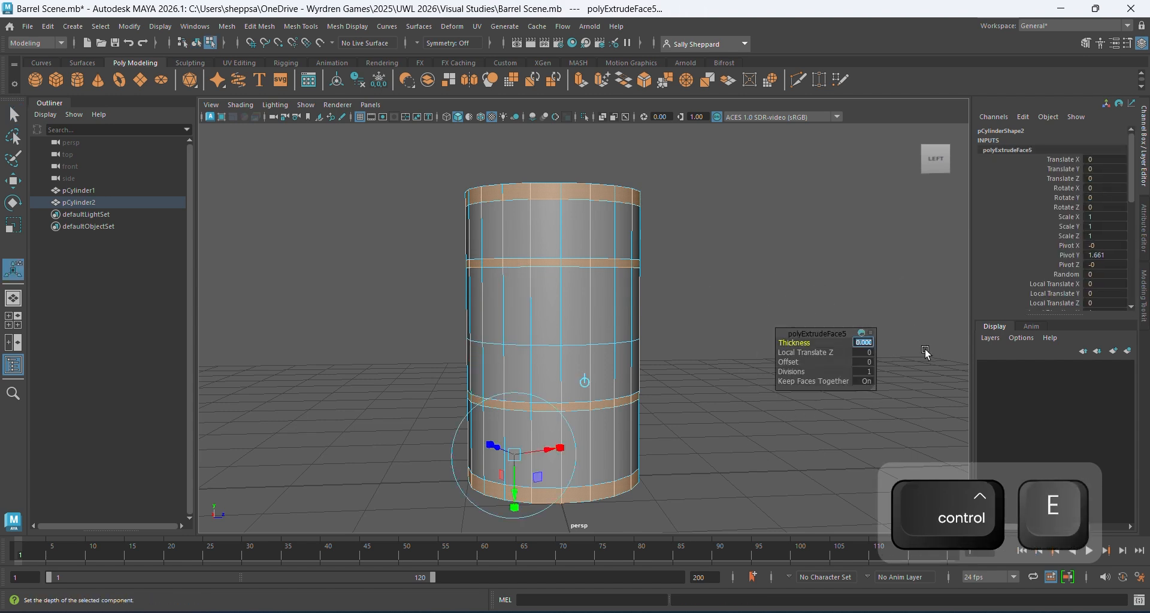
text(.)
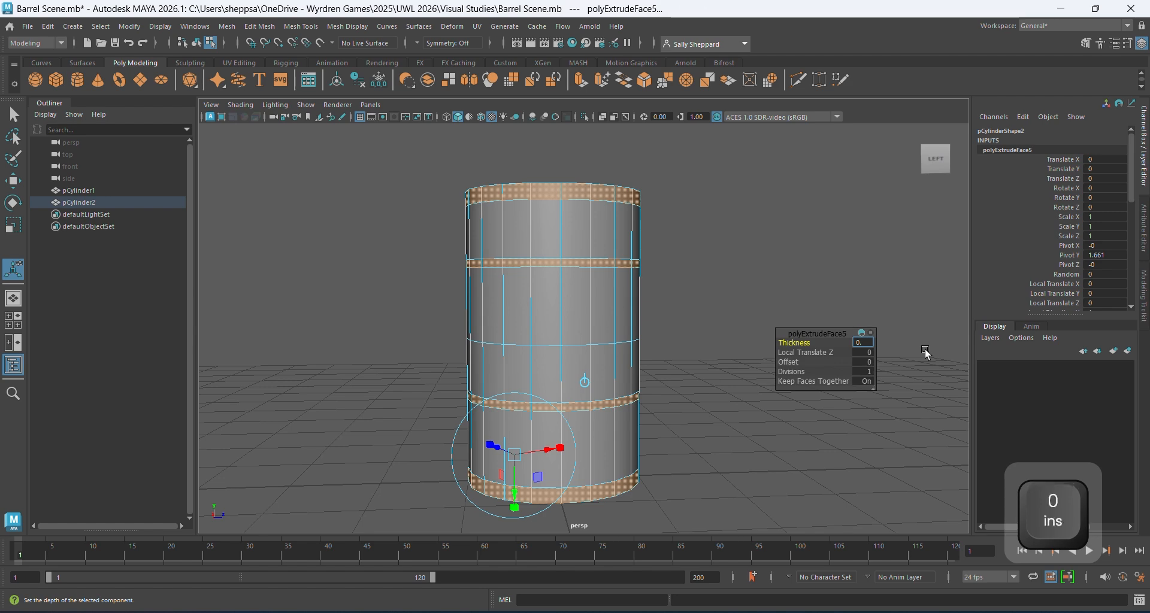
text(02)
key(Return)
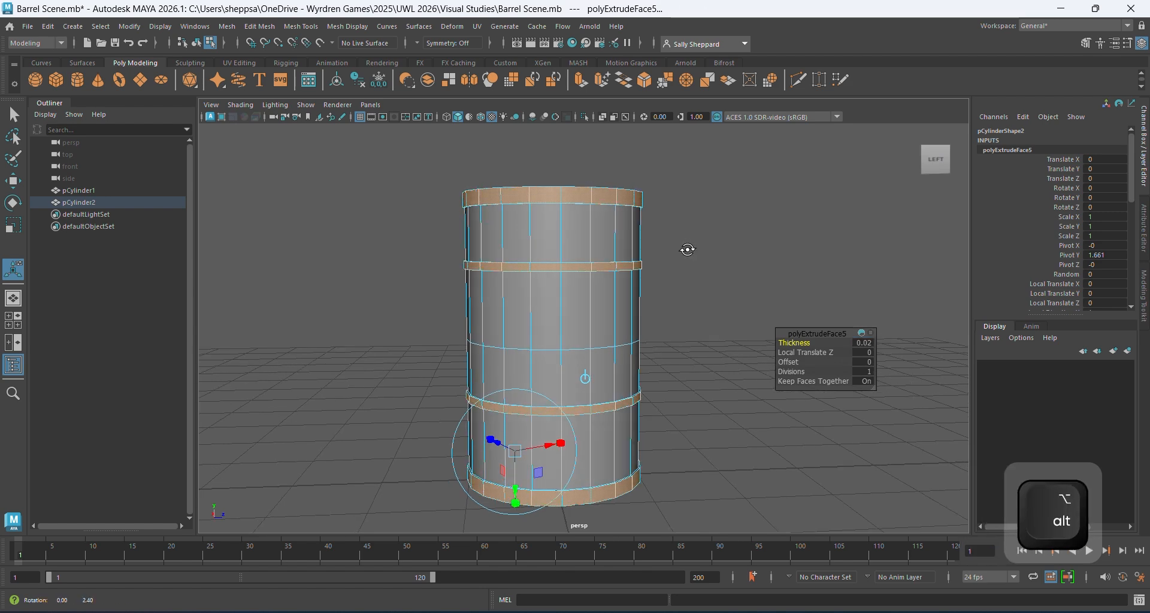
alt+drag(689, 249, 695, 281)
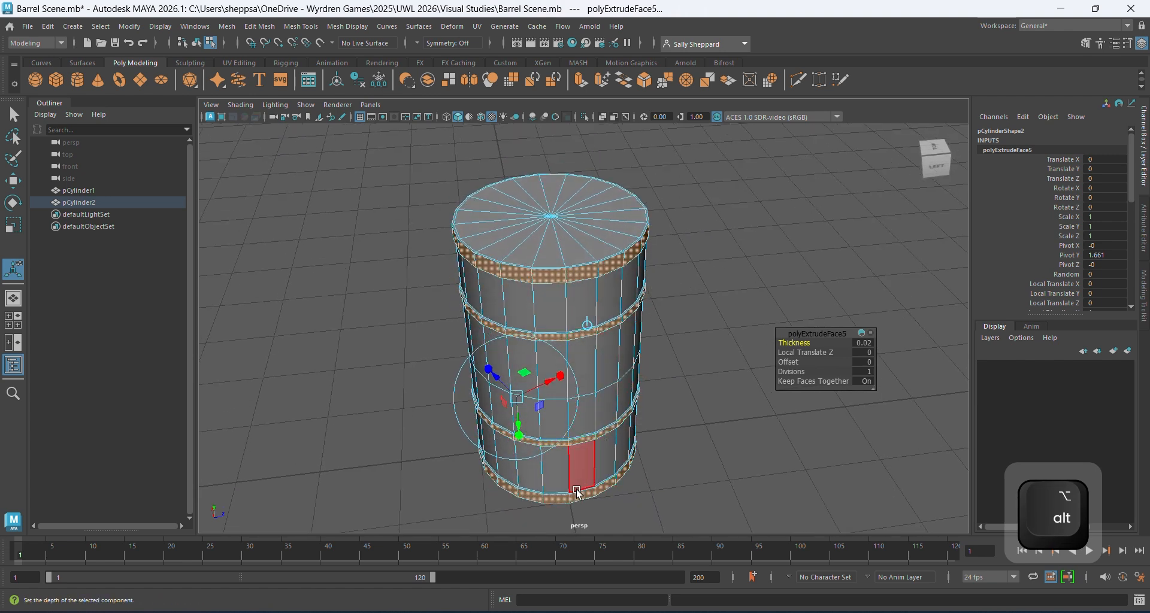
click(688, 295)
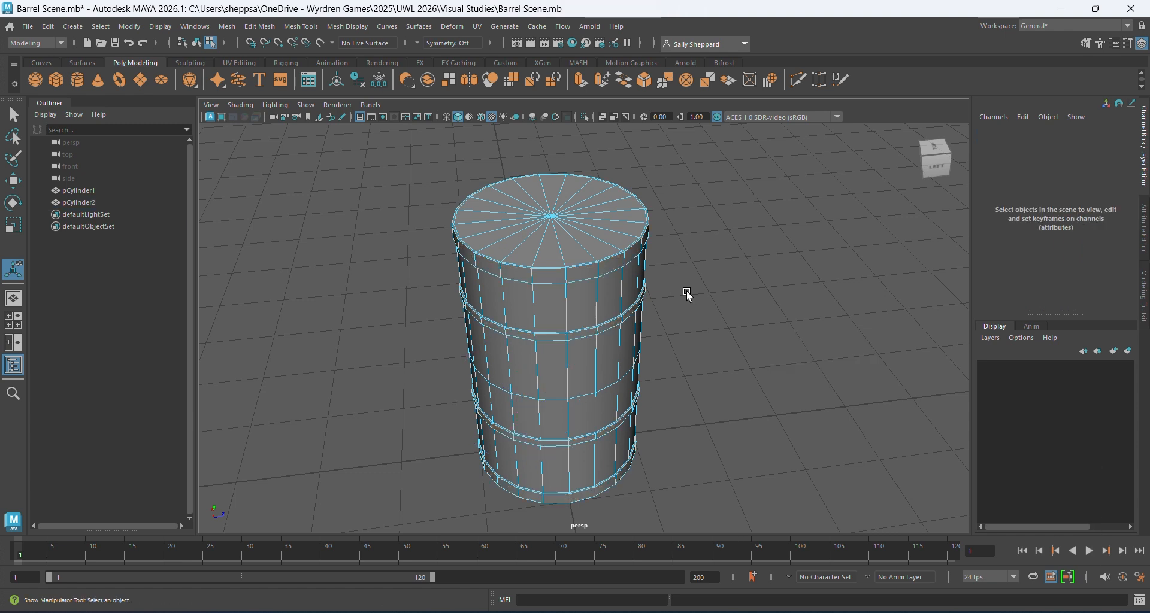
- Select the vertices of both narrow bands and the middle loop and scale them outward to bulge the barrel's sides
alt+drag(693, 400, 688, 449)
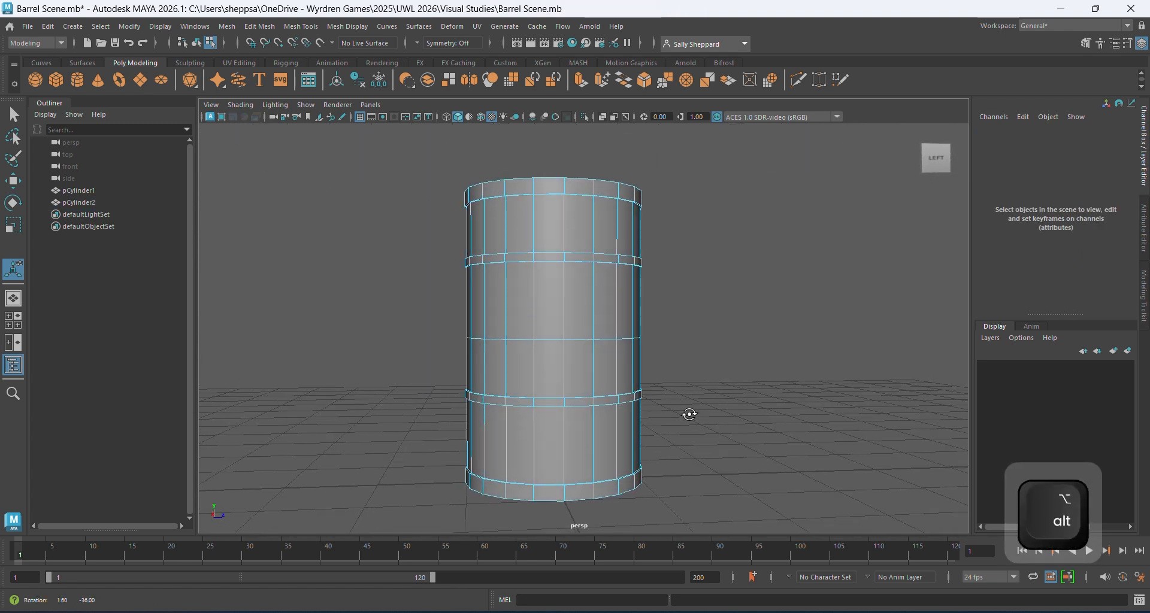
right_drag(681, 325, 636, 271)
drag(397, 224, 735, 435)
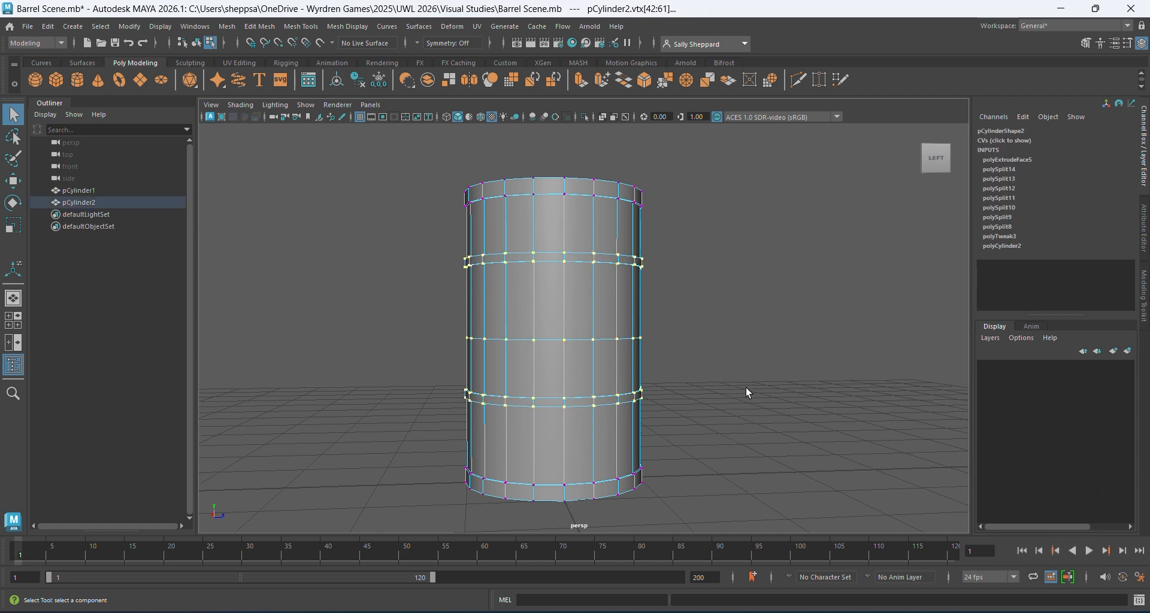
key(r)
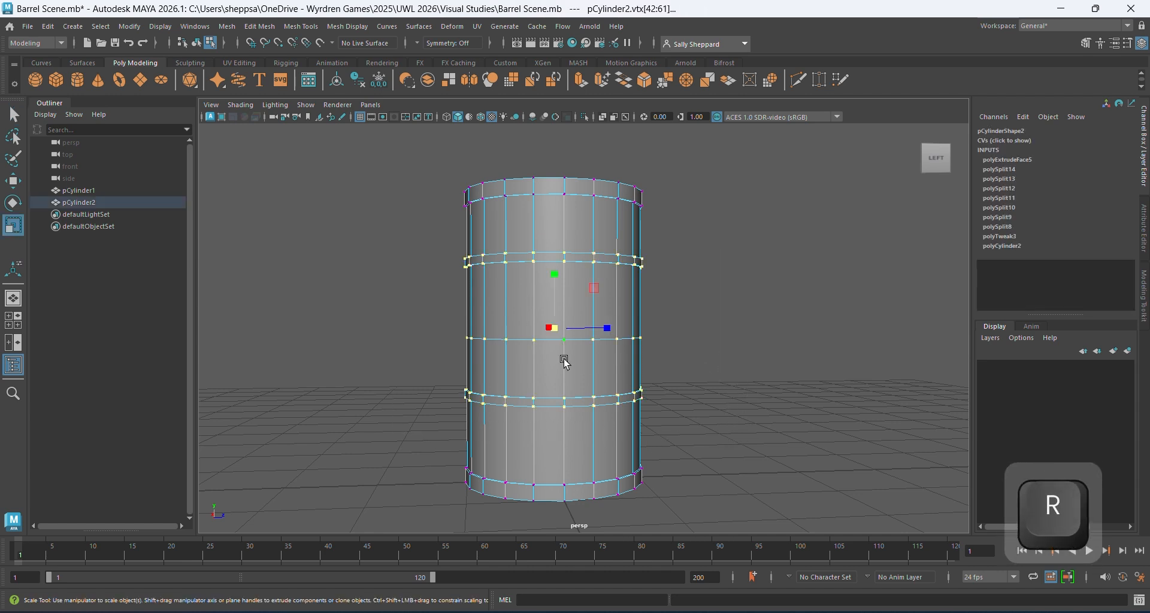
key(alt)
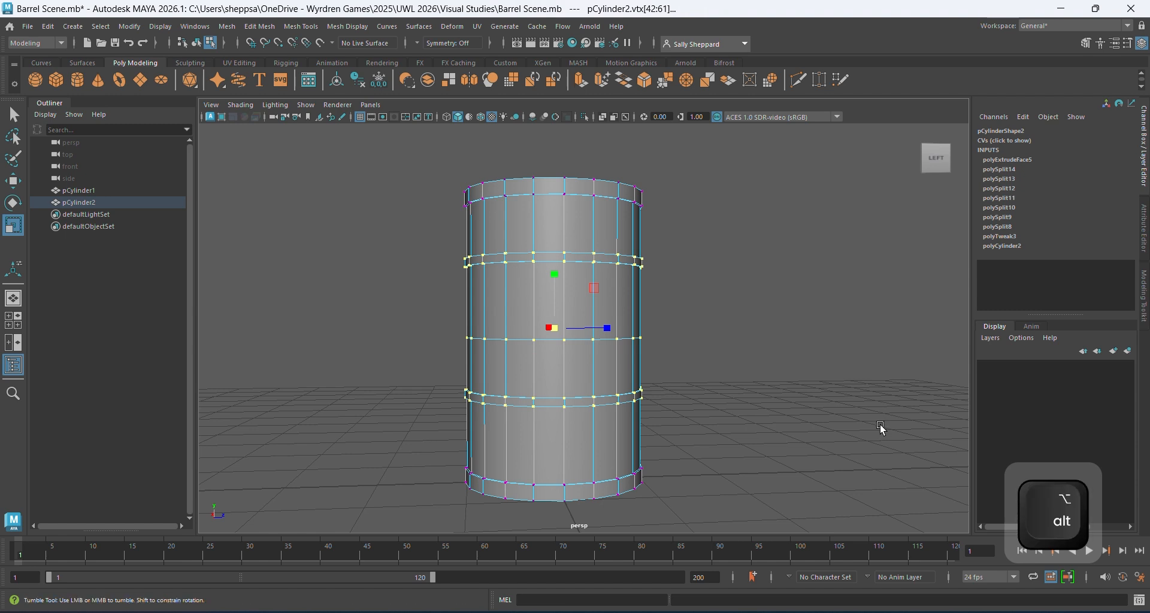
alt+drag(881, 428, 857, 436)
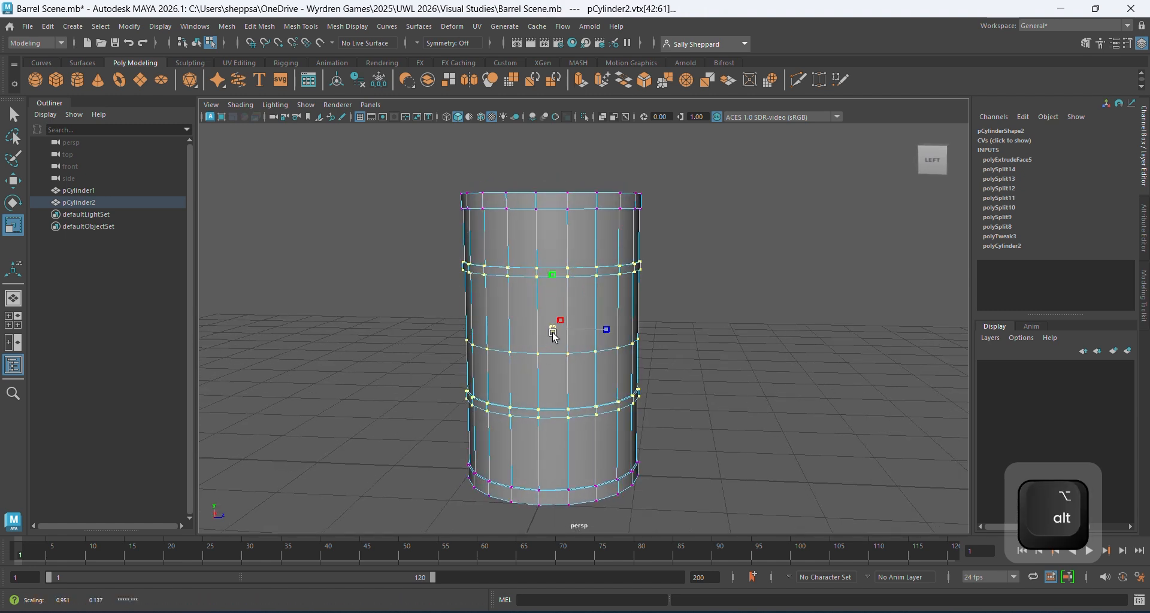
mouse_move(553, 333)
mouse_down()
mouse_move(561, 341)
mouse_move(555, 326)
mouse_up()
drag(559, 276, 550, 270)
click(714, 403)
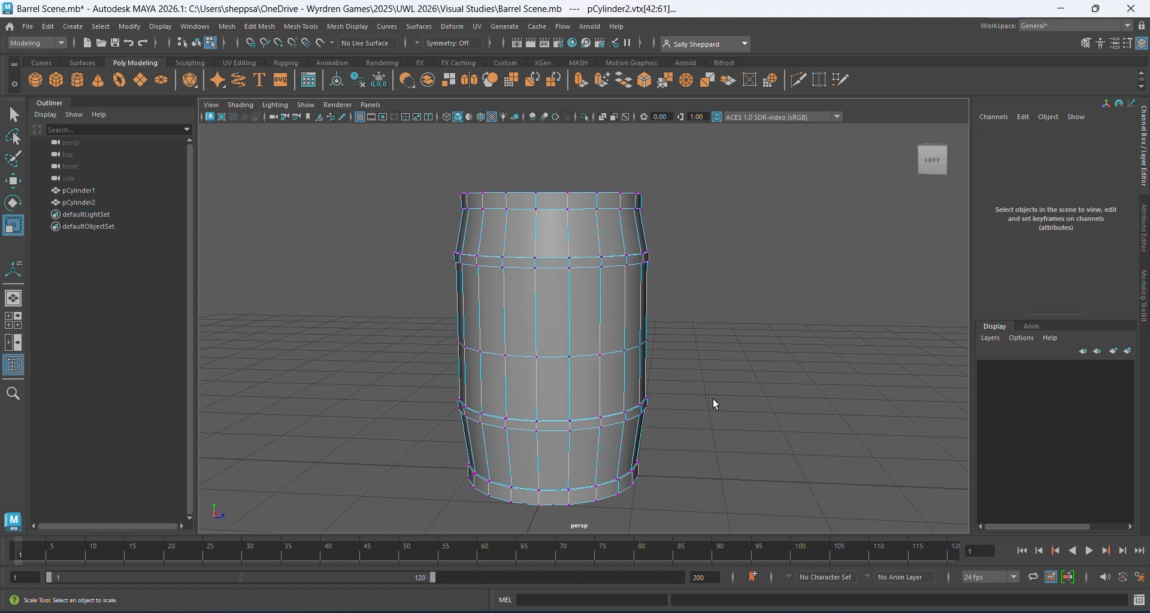
- Scale the middle vertex ring slightly outward and move it up to a height of about 1.69 cm
alt+drag(657, 498, 696, 477)
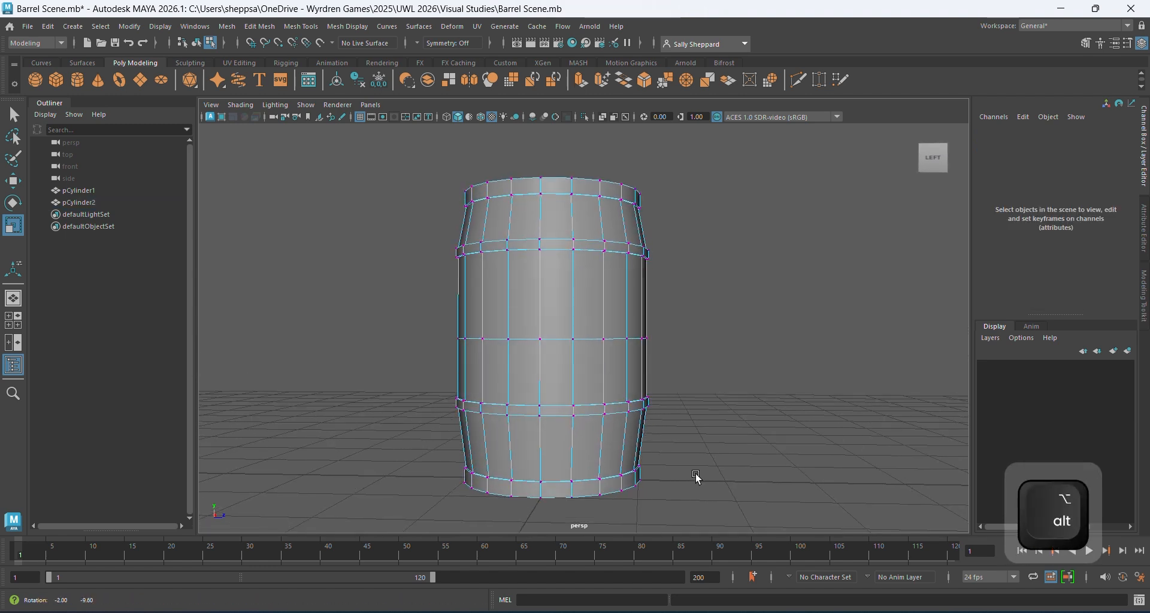
drag(680, 357, 416, 318)
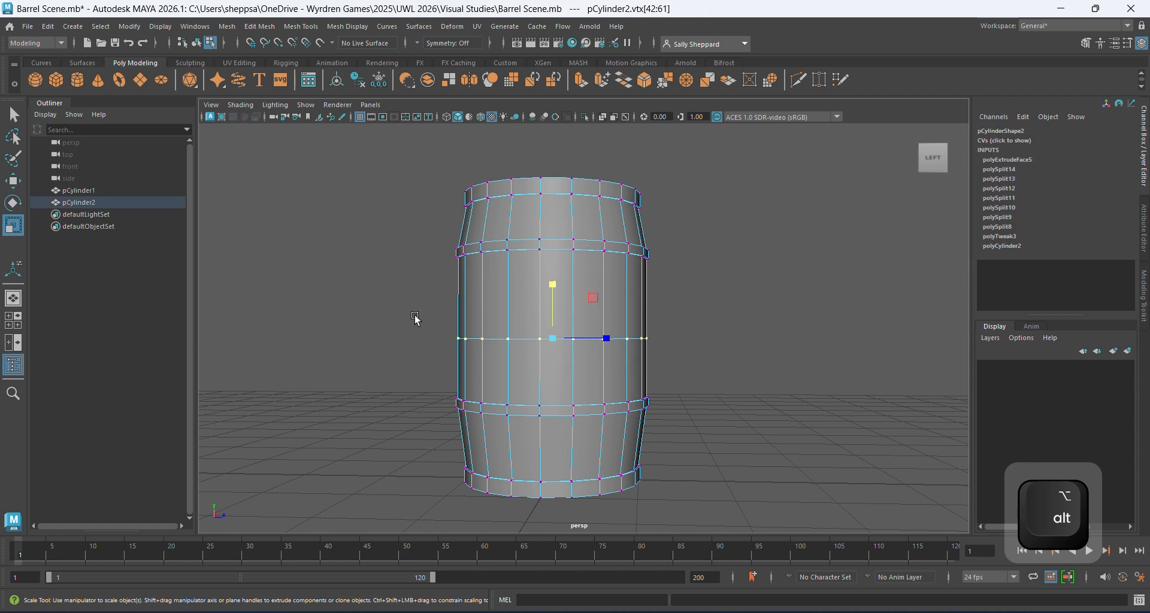
drag(551, 336, 560, 339)
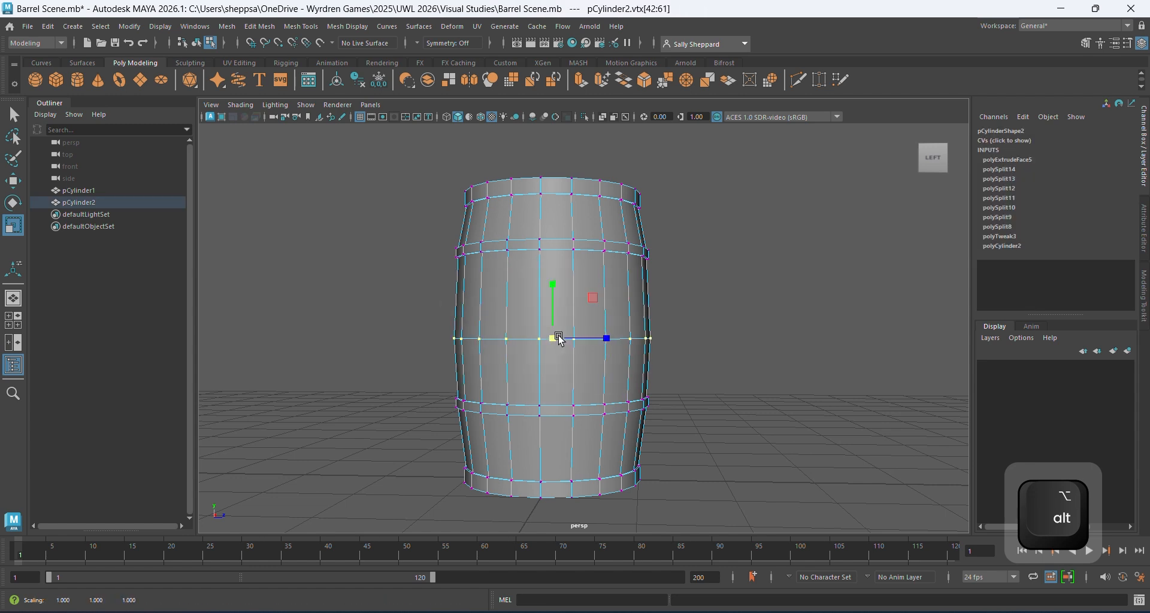
drag(553, 284, 552, 276)
key(w)
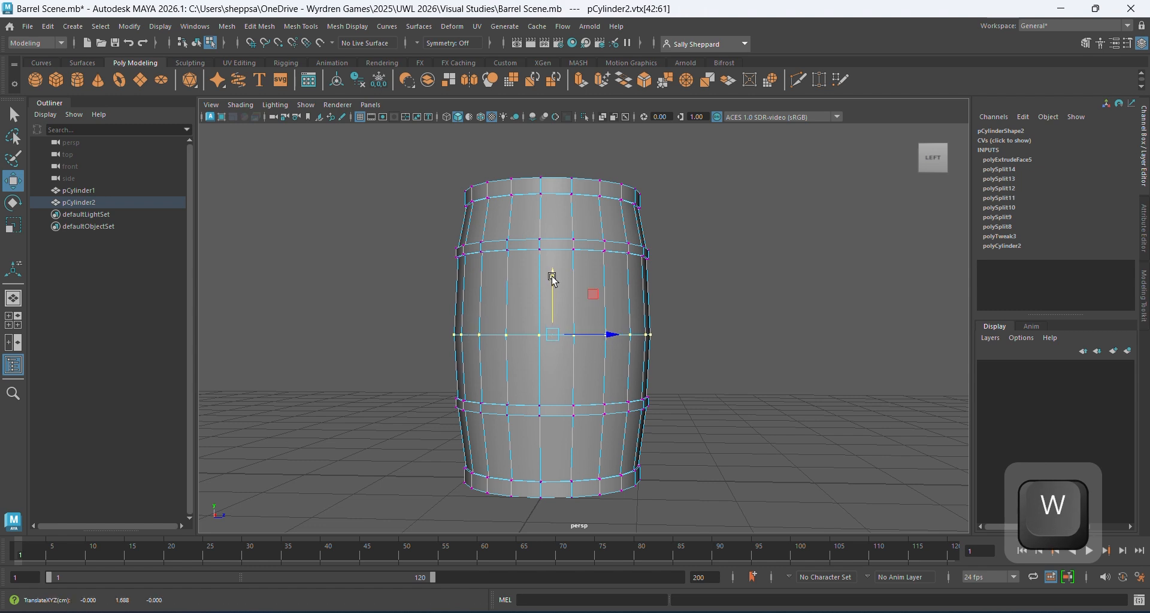
click(450, 377)
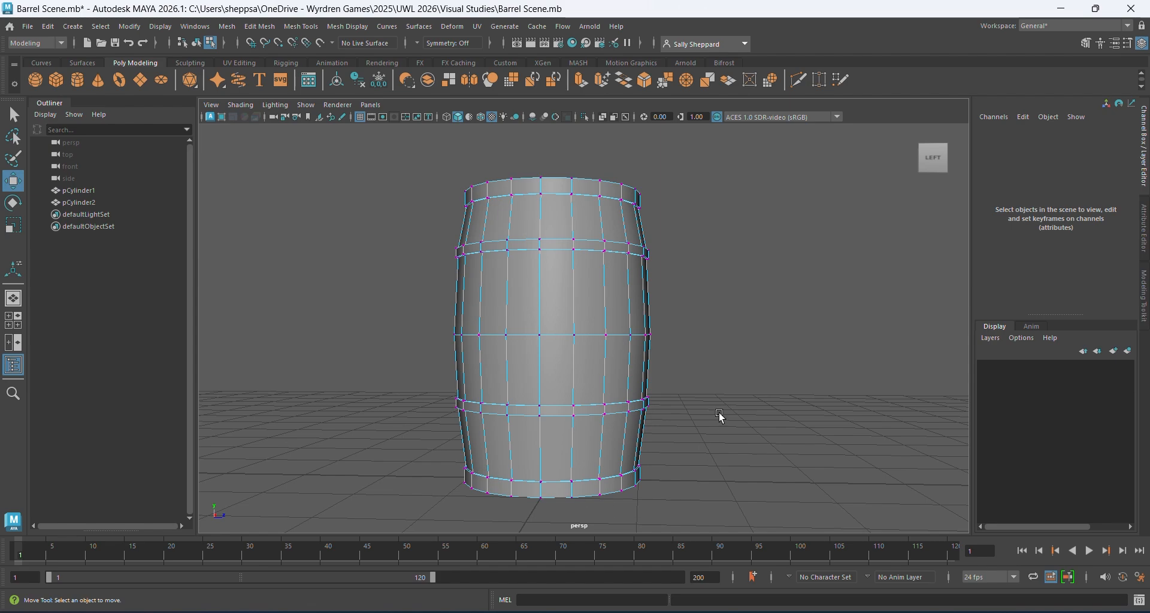
- Select all the triangular faces of the barrel's top cap in face mode
alt+drag(729, 347, 729, 388)
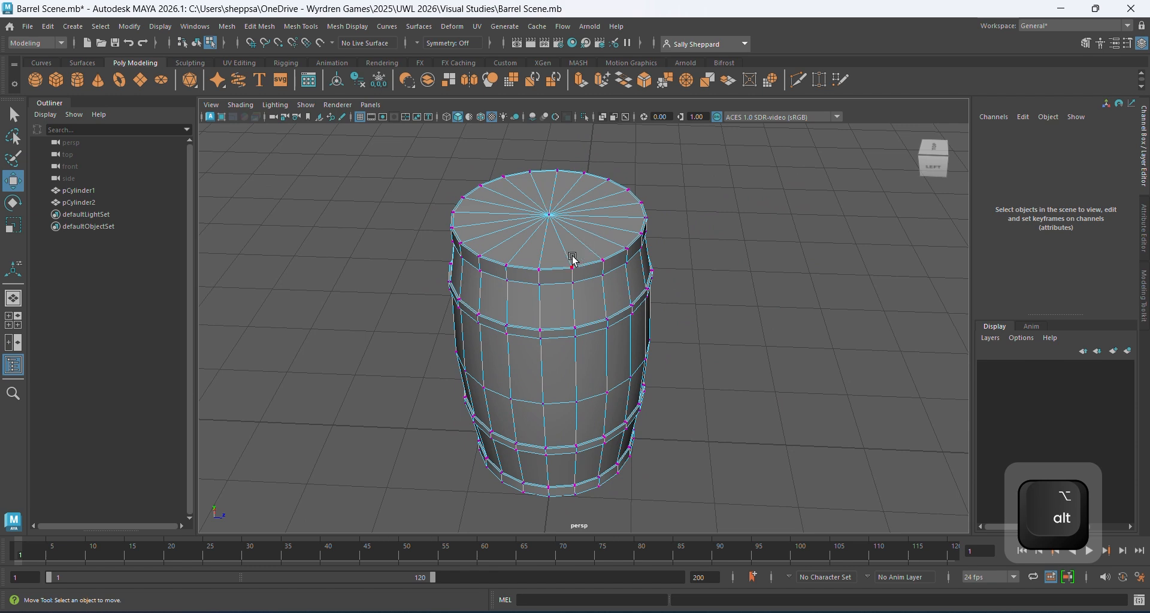
key(ctrl+z)
shift+click(572, 188)
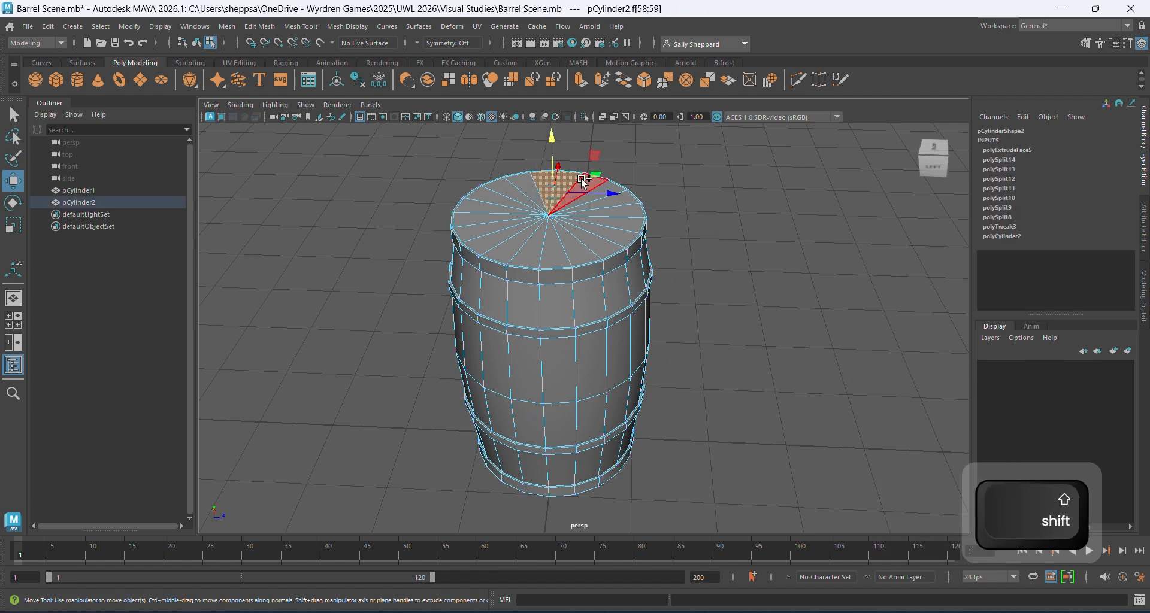
shift+click(598, 184)
shift+click(614, 202)
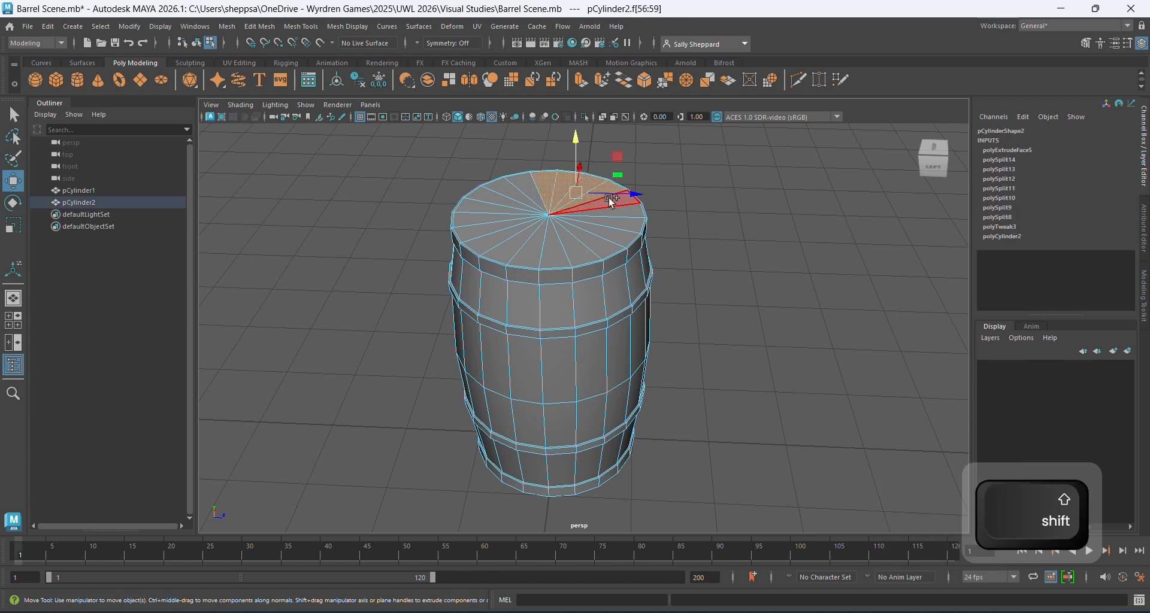
shift+click(609, 199)
shift+click(610, 203)
shift+click(612, 211)
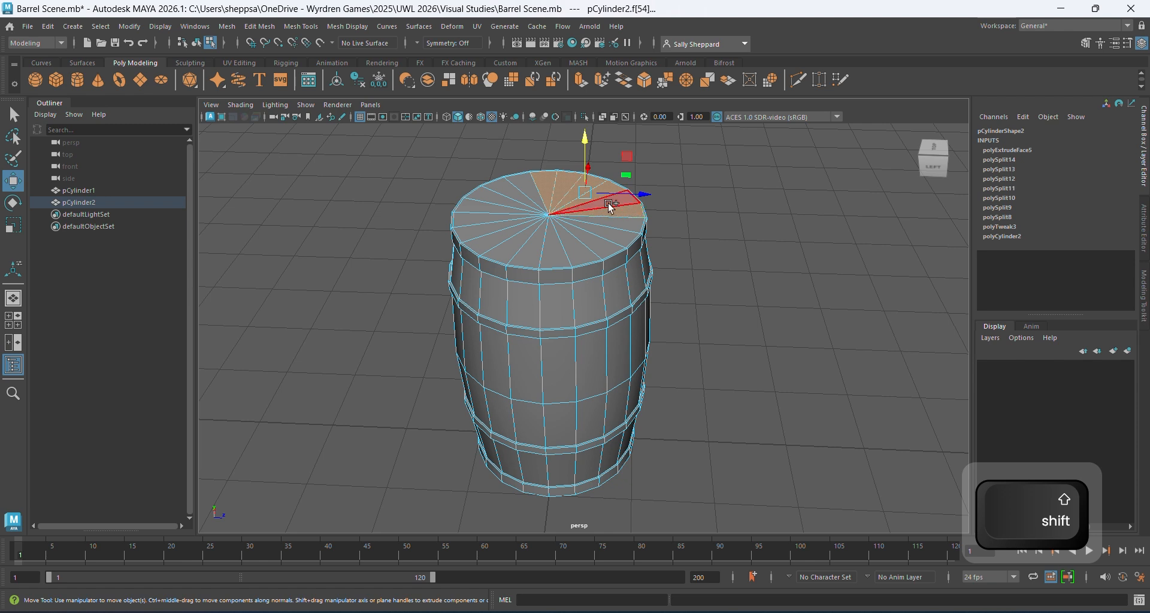
shift+click(608, 204)
shift+click(611, 221)
shift+click(609, 229)
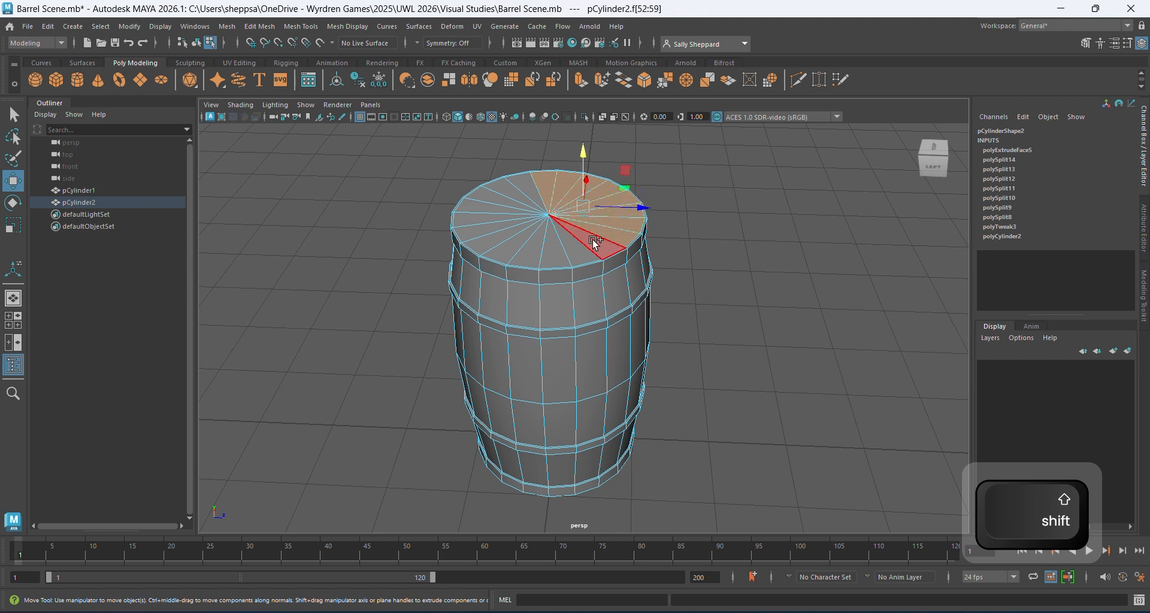
shift+click(594, 242)
shift+click(570, 250)
shift+click(549, 253)
shift+click(527, 249)
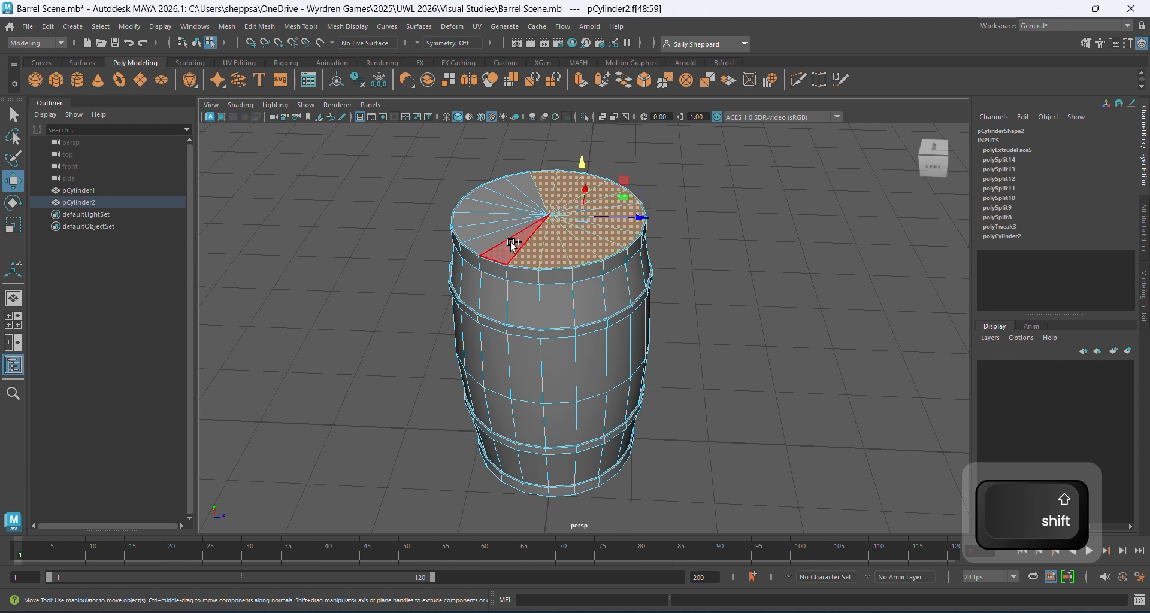
shift+click(512, 244)
shift+click(489, 229)
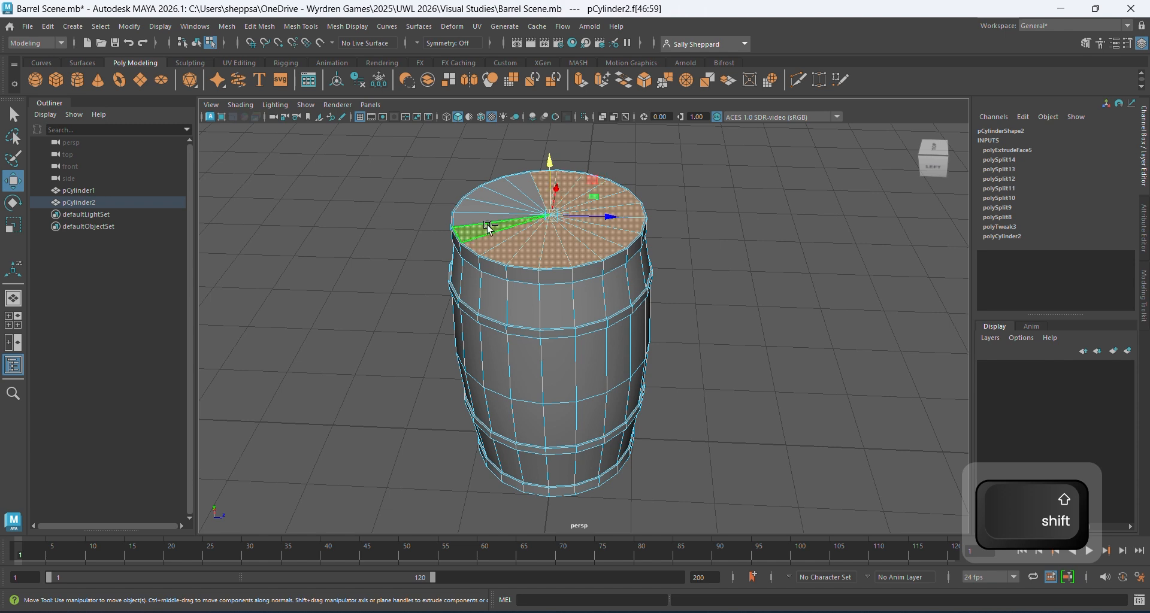
shift+click(488, 227)
shift+click(490, 216)
shift+click(494, 208)
shift+click(500, 197)
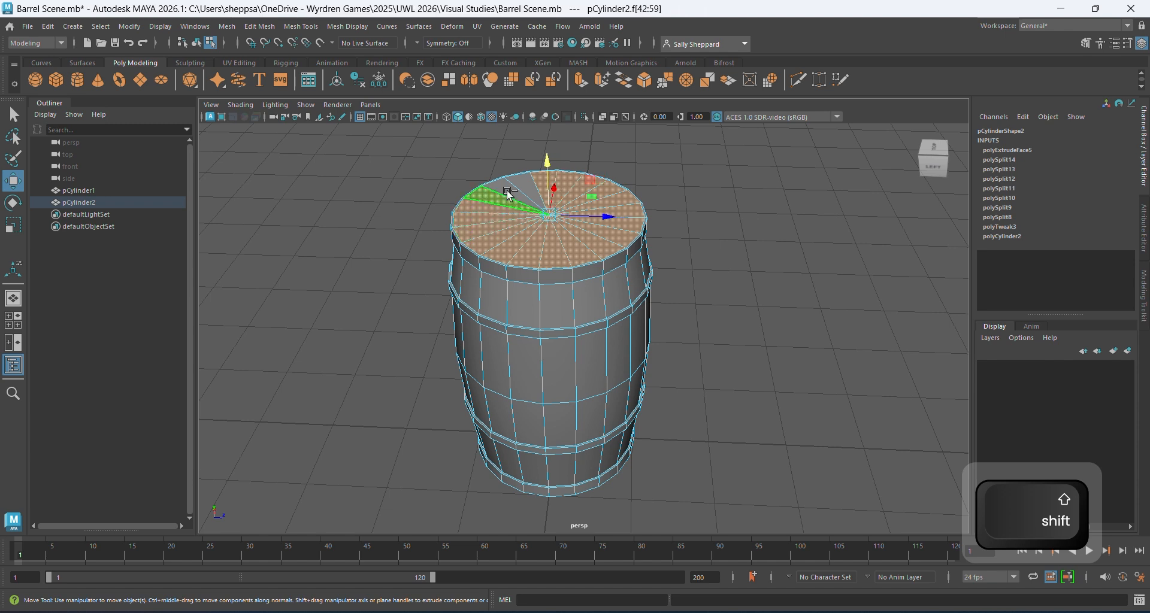
shift+click(517, 187)
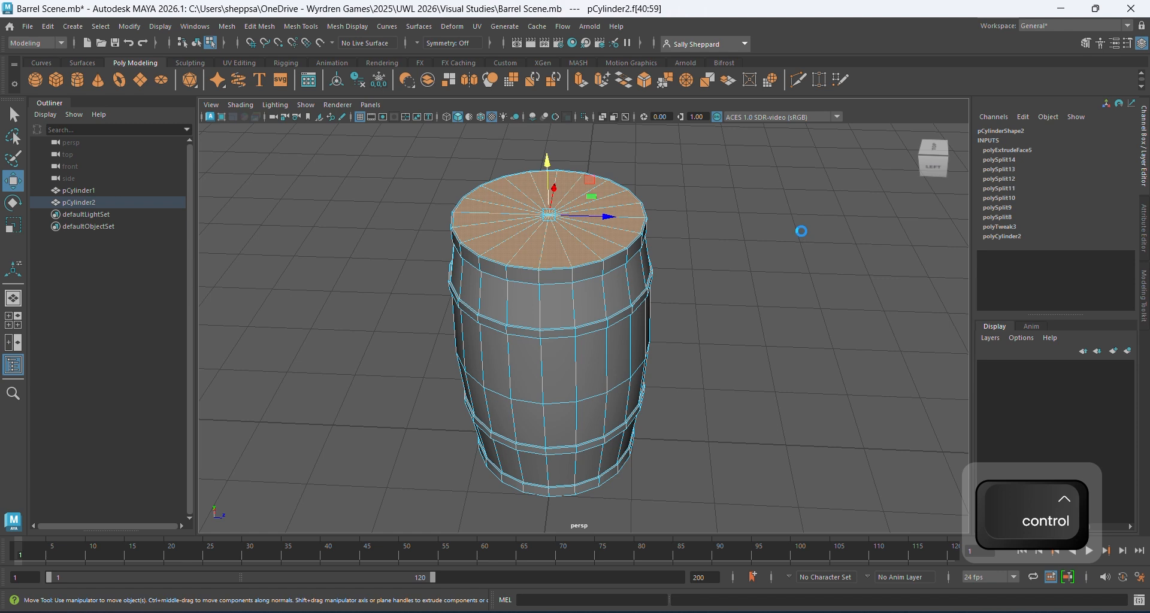
- Extrude the selected top cap faces with an offset of 0.2 to inset them from the barrel's rim
key(ctrl+e)
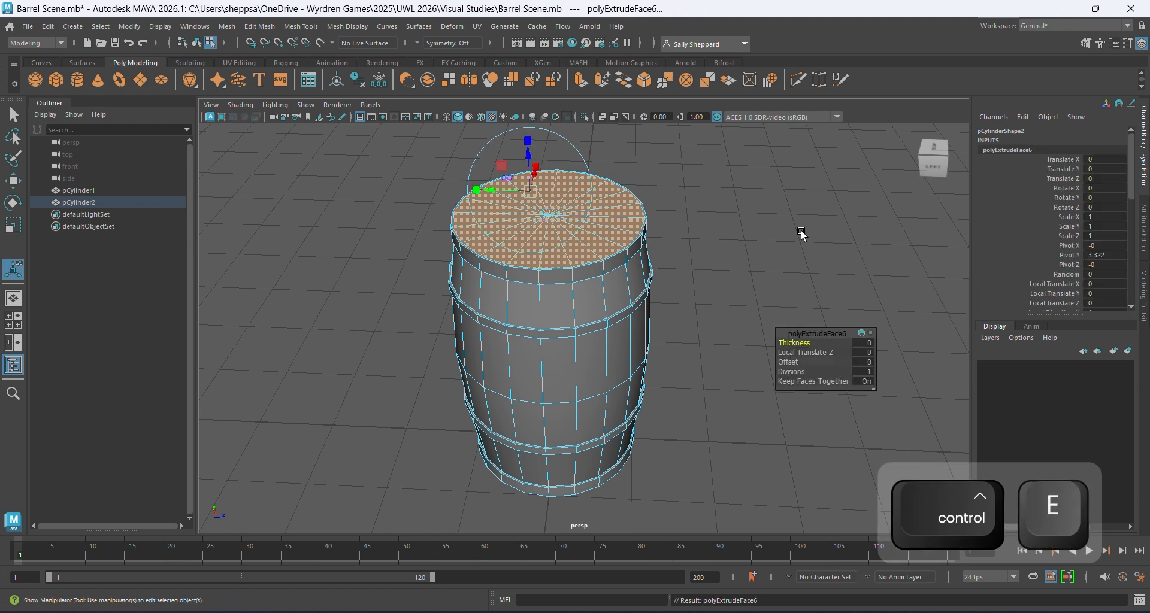
click(788, 361)
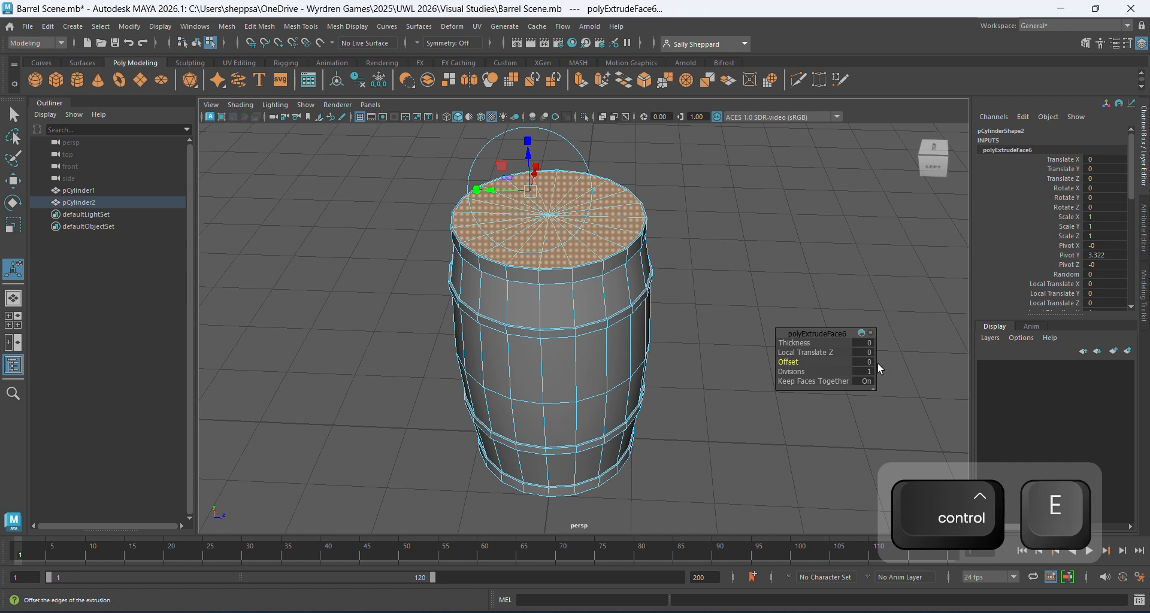
click(866, 362)
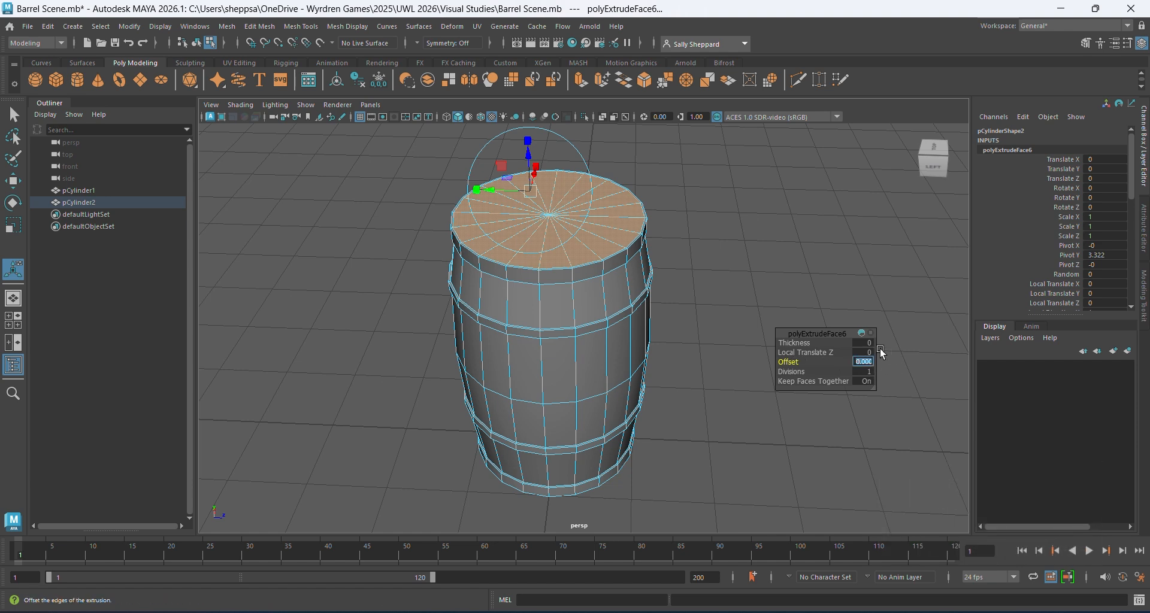
text(0.)
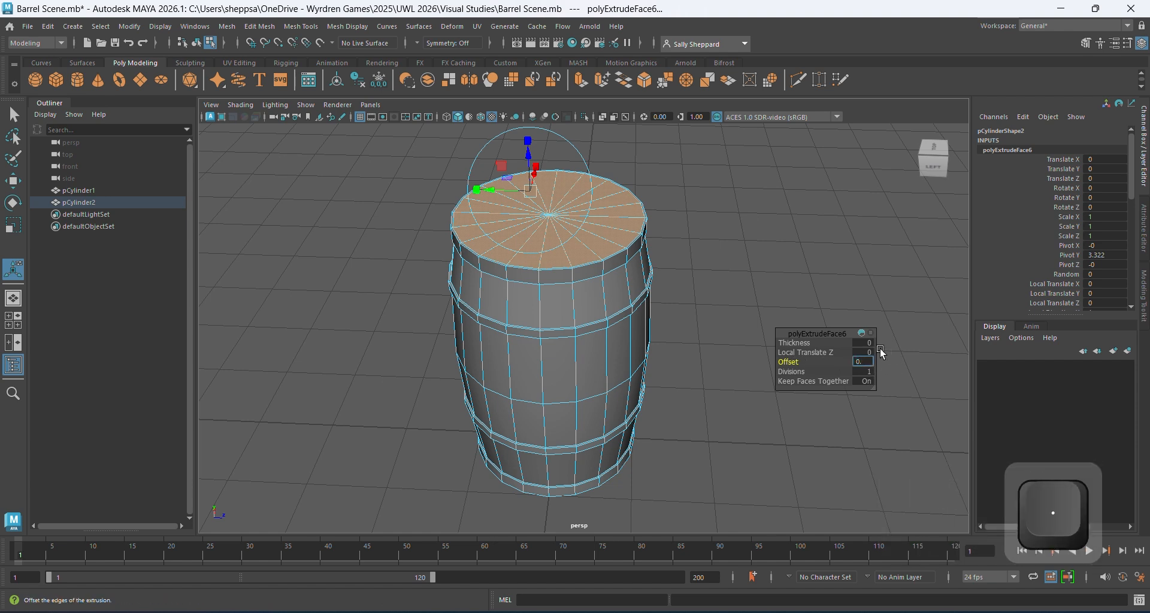
text(2)
key(Return)
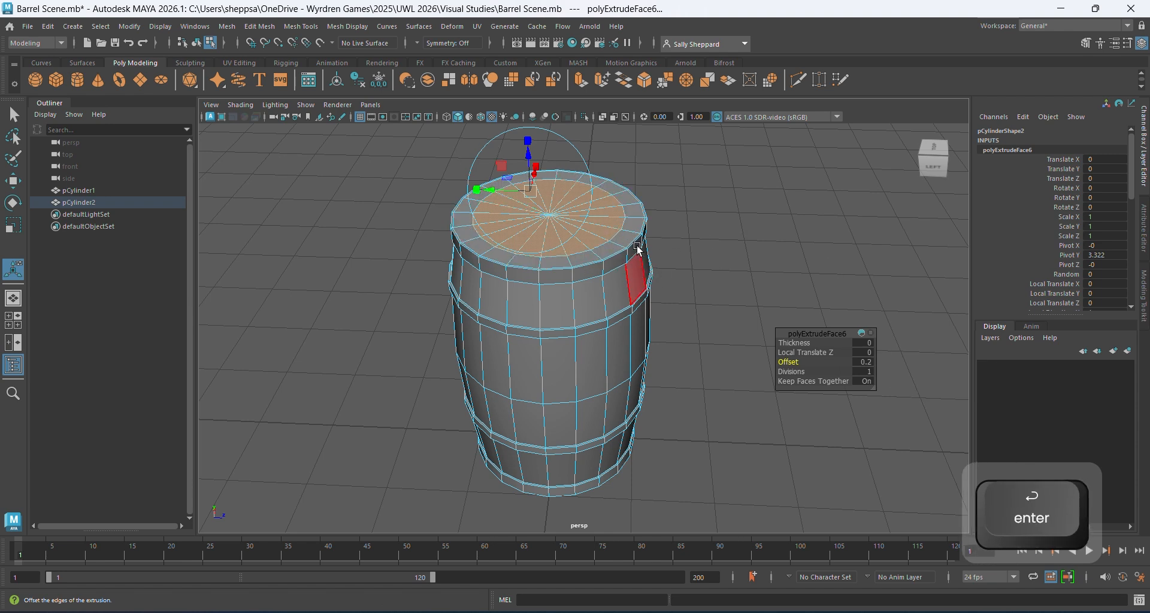
- Extrude the inset cap faces again, push them down by about 0.123 to recess the lid, and clear the selection
key(ctrl+e)
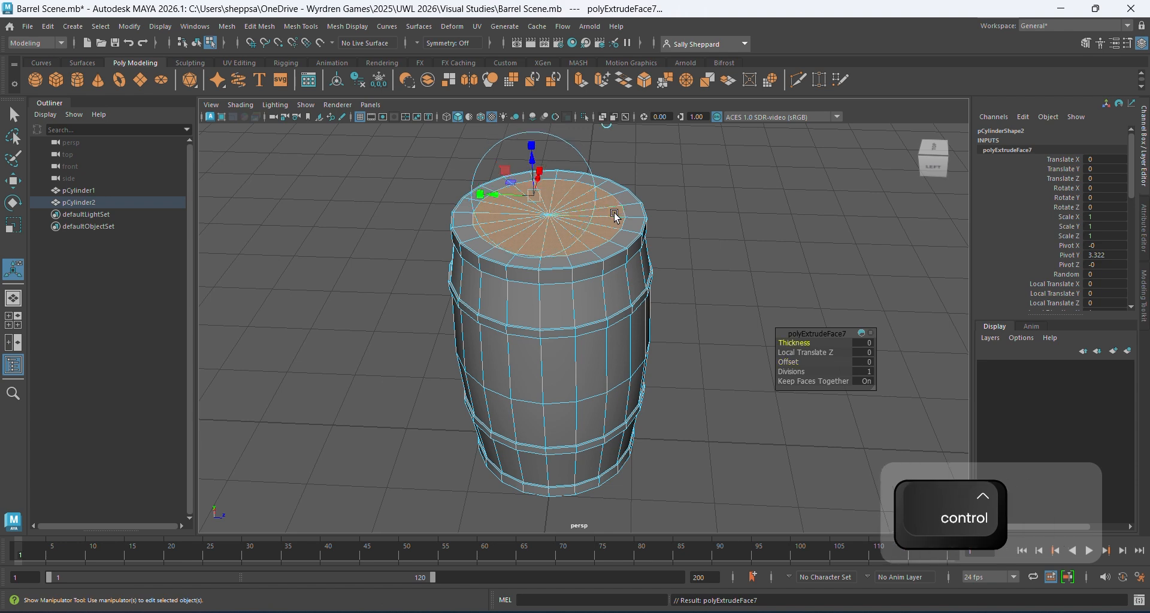
drag(532, 158, 532, 172)
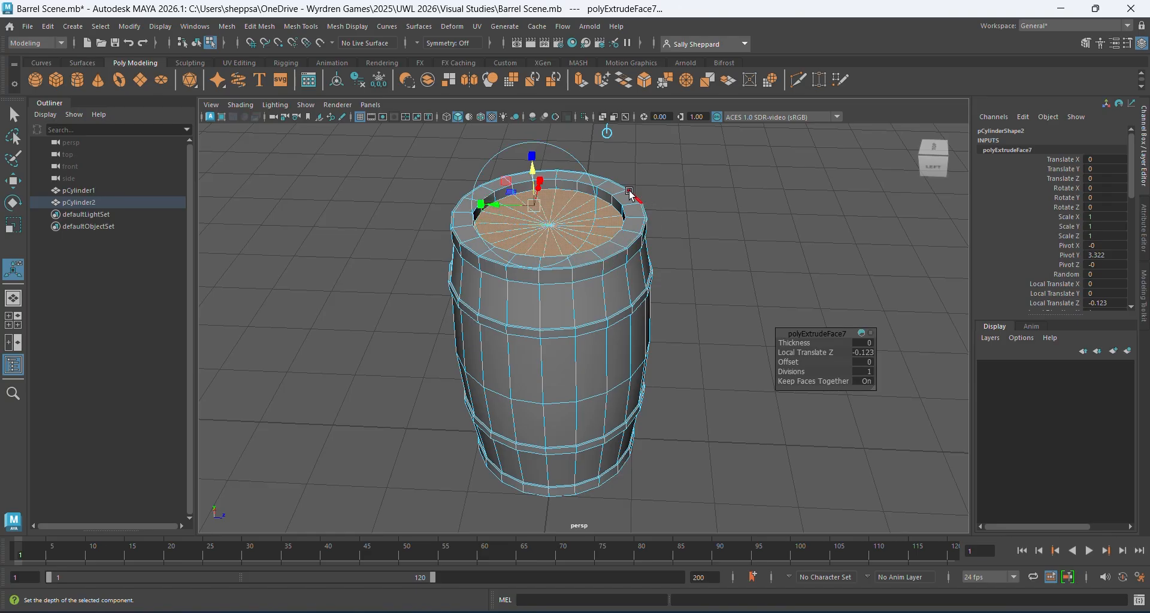
click(732, 198)
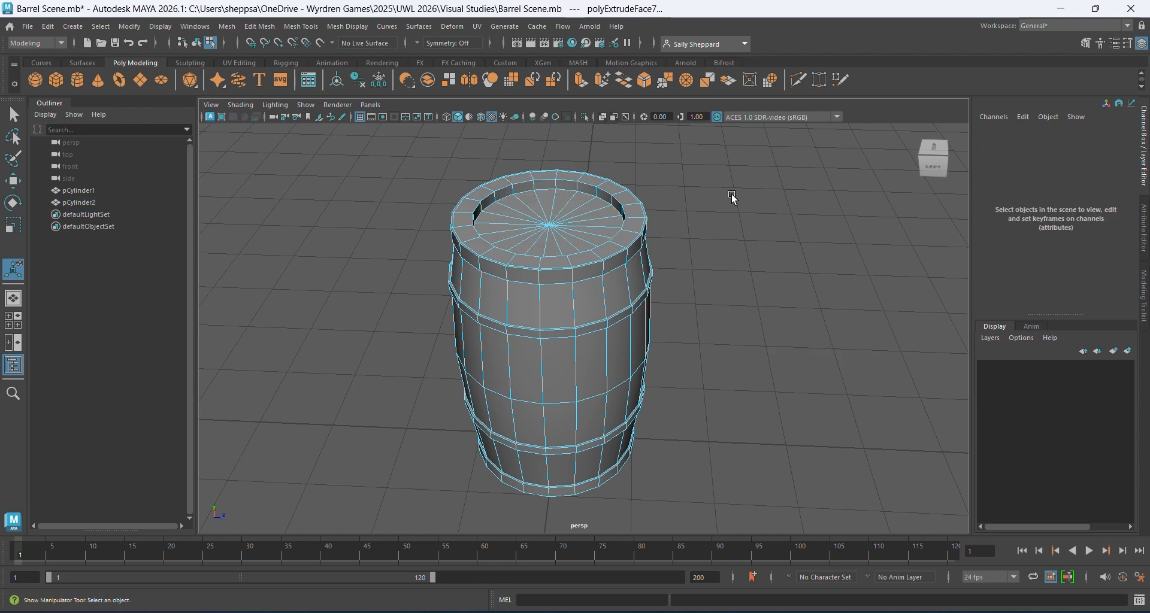
- Return the barrel to object mode and switch to the UV Editing workspace
mouse_move(709, 455)
alt+mouse_down()
mouse_move(745, 442)
mouse_move(509, 454)
mouse_move(693, 437)
mouse_move(694, 459)
alt+mouse_up()
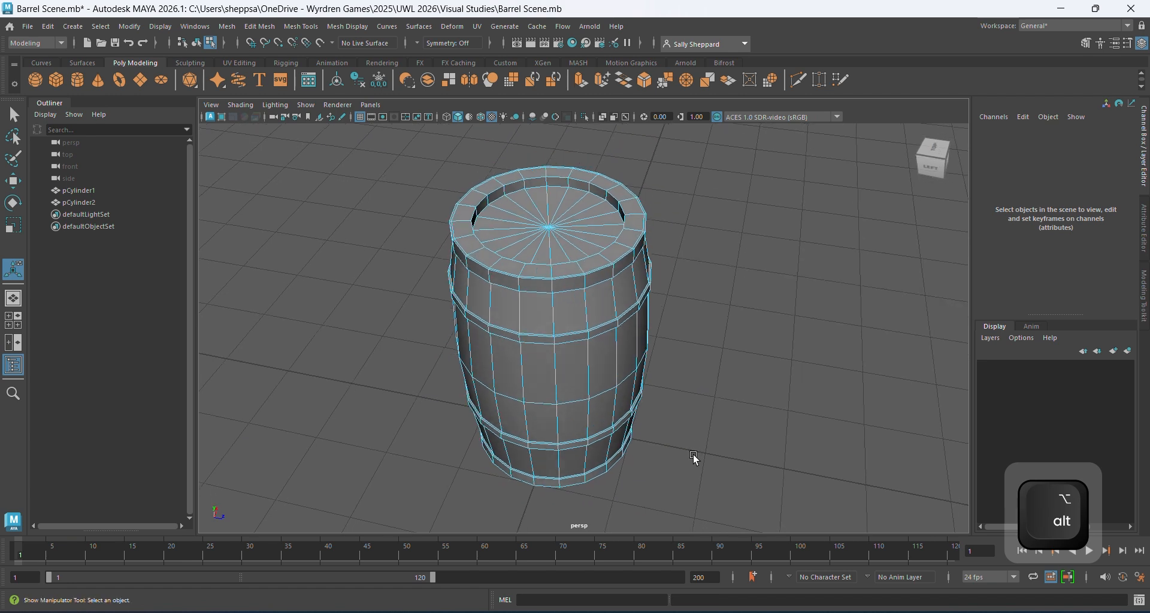
right_drag(612, 239, 654, 220)
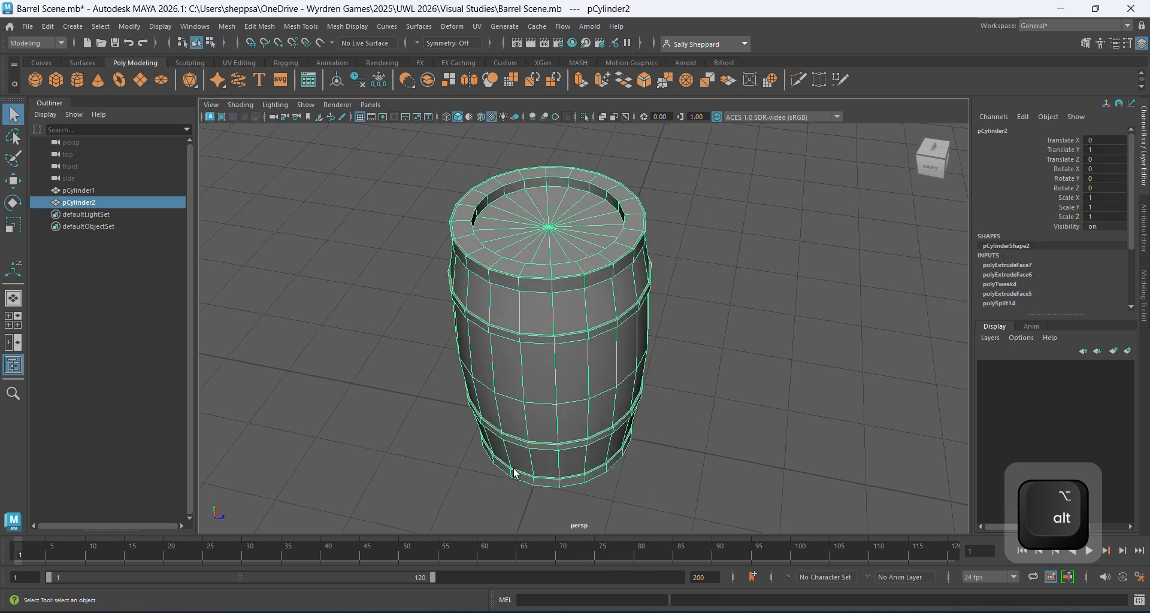
click(1127, 26)
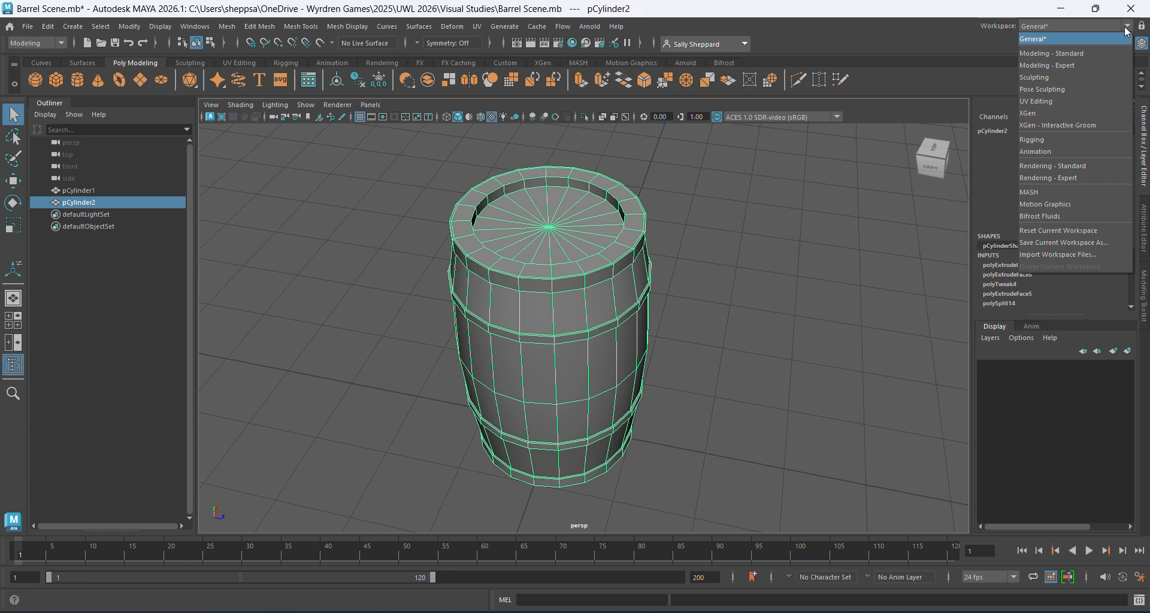
click(1058, 101)
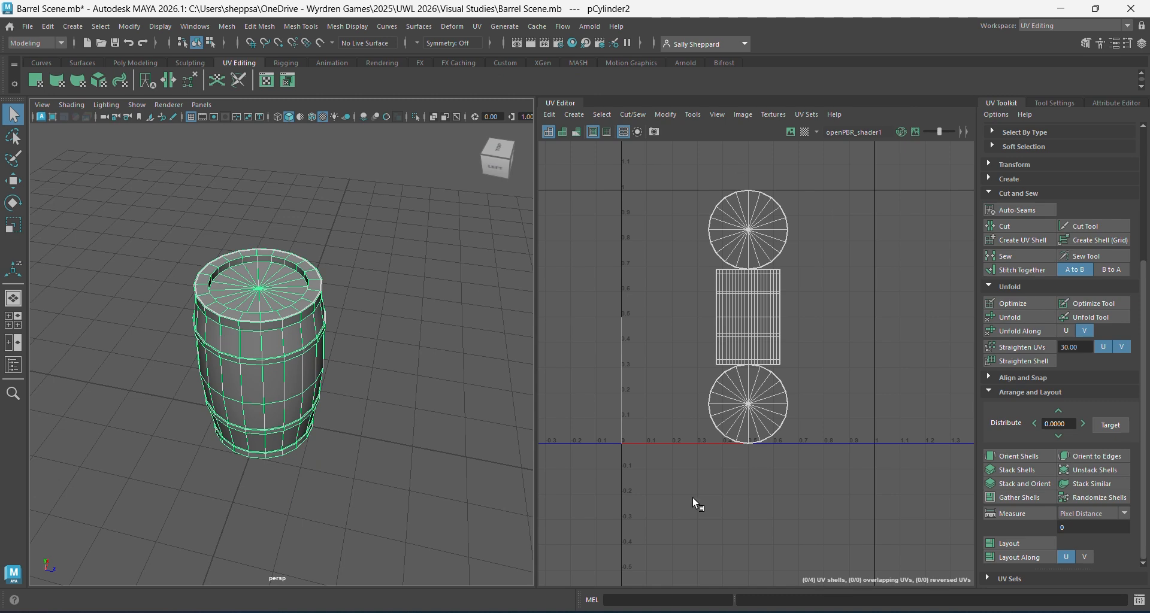
- Delete all of the barrel's existing UVs
drag(892, 504, 652, 221)
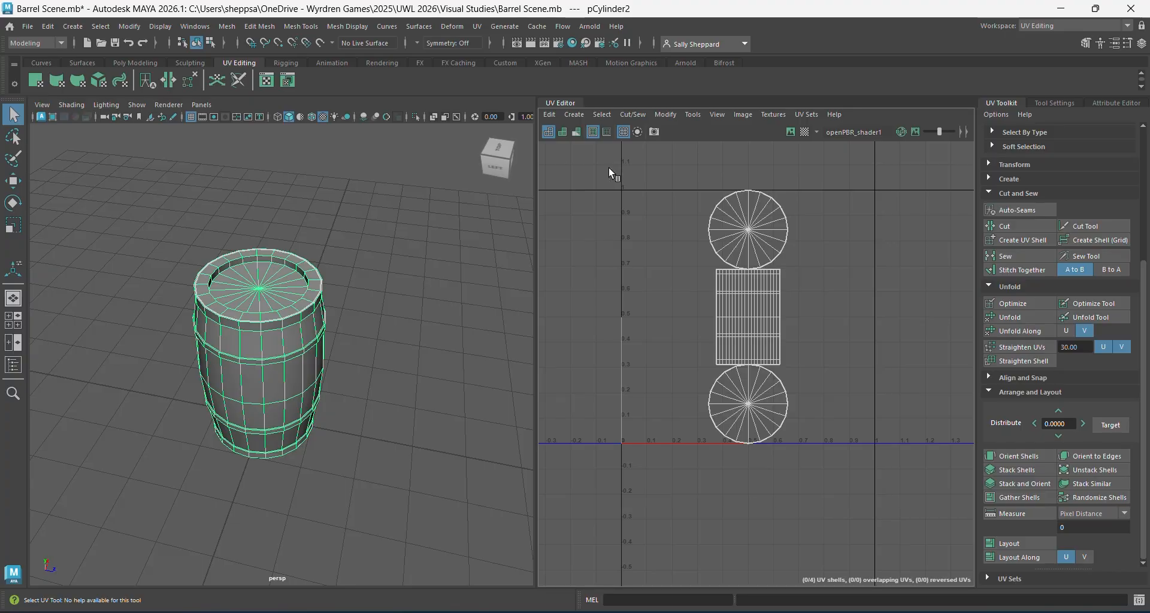
key(Delete)
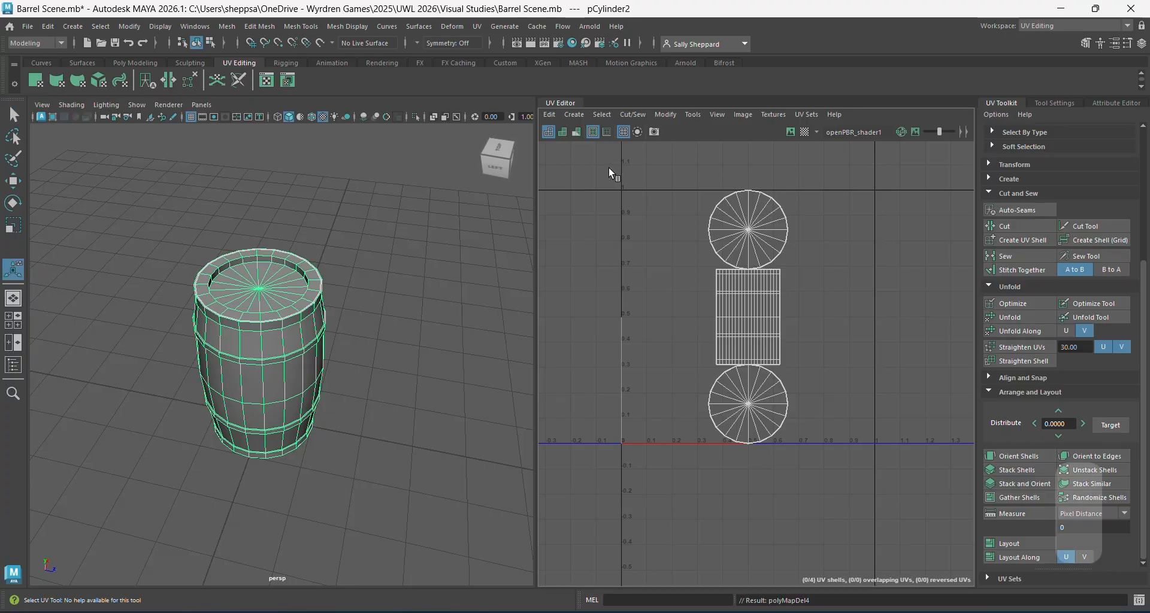
key(Delete)
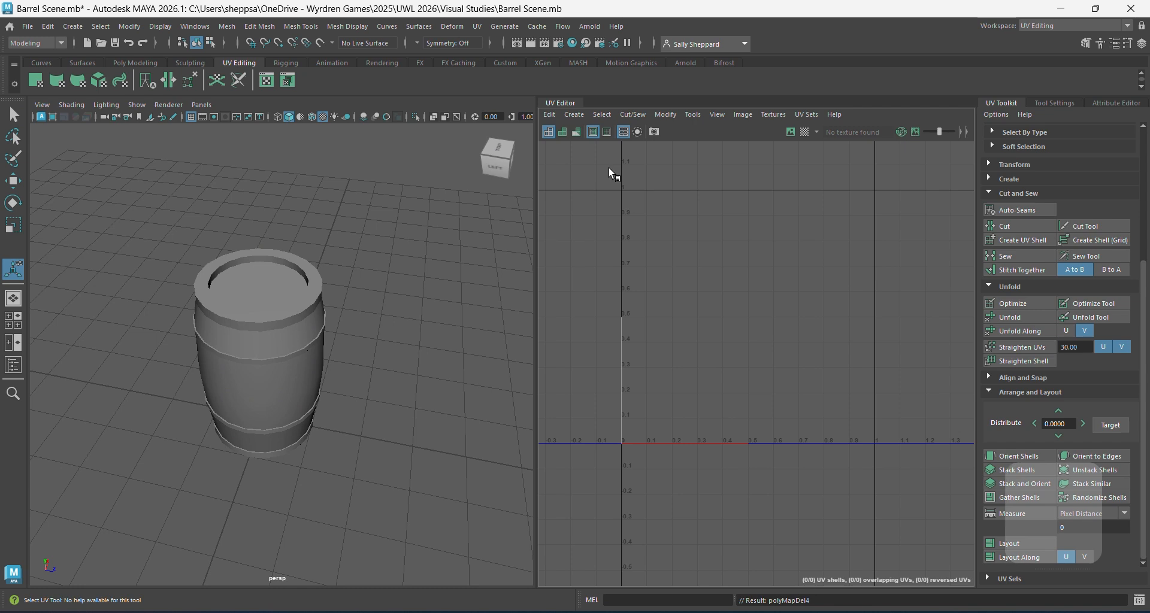
key(Delete)
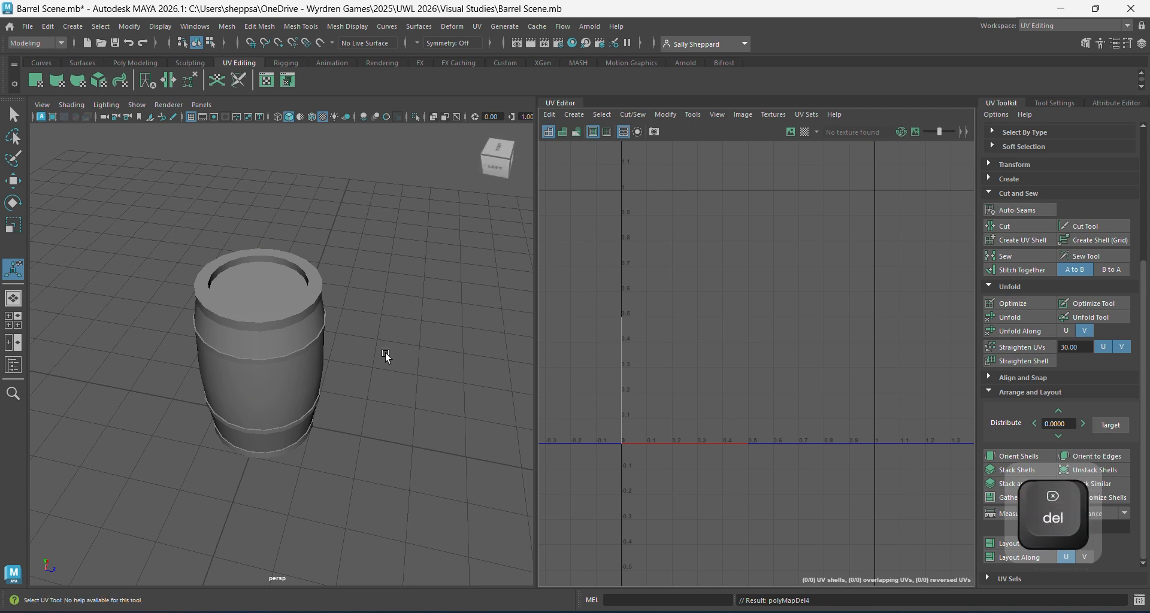
- Select the barrel and apply a camera-based UV projection to it
click(233, 290)
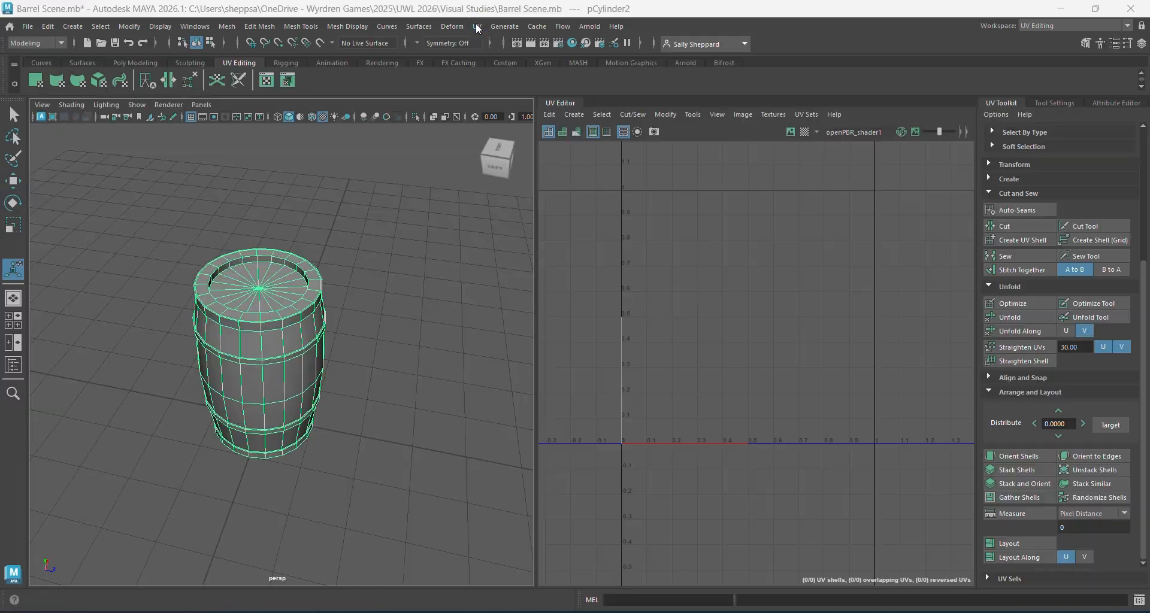
click(477, 26)
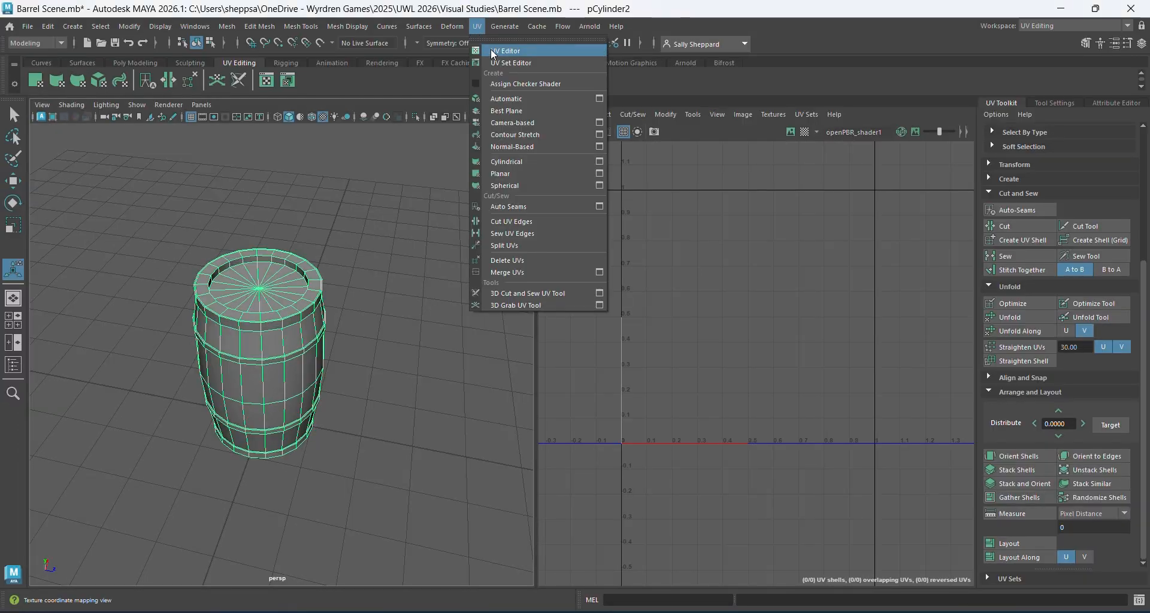
click(509, 122)
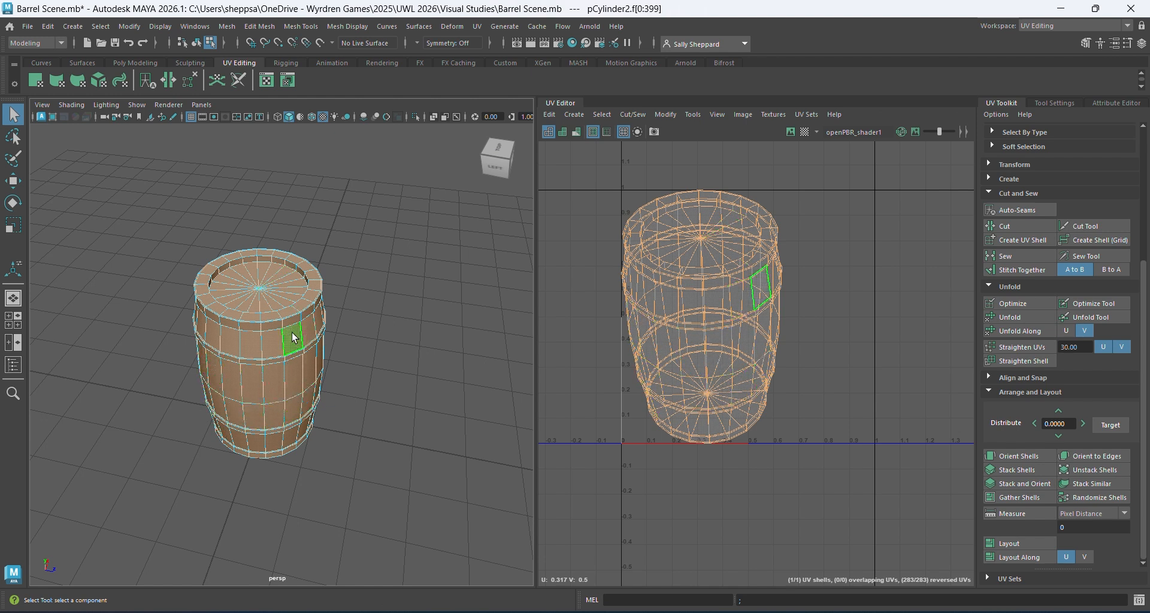
- Select the full edge loop directly beneath the barrel's top band in edge mode and cut its UVs
right_drag(337, 258, 328, 252)
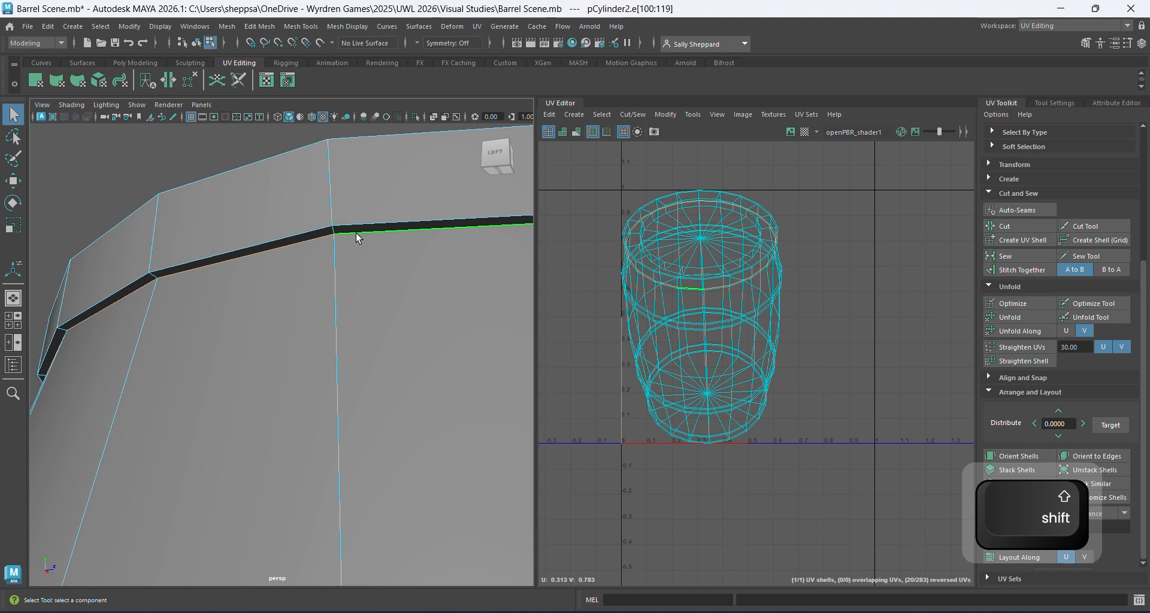
scroll(356, 234, down, 5)
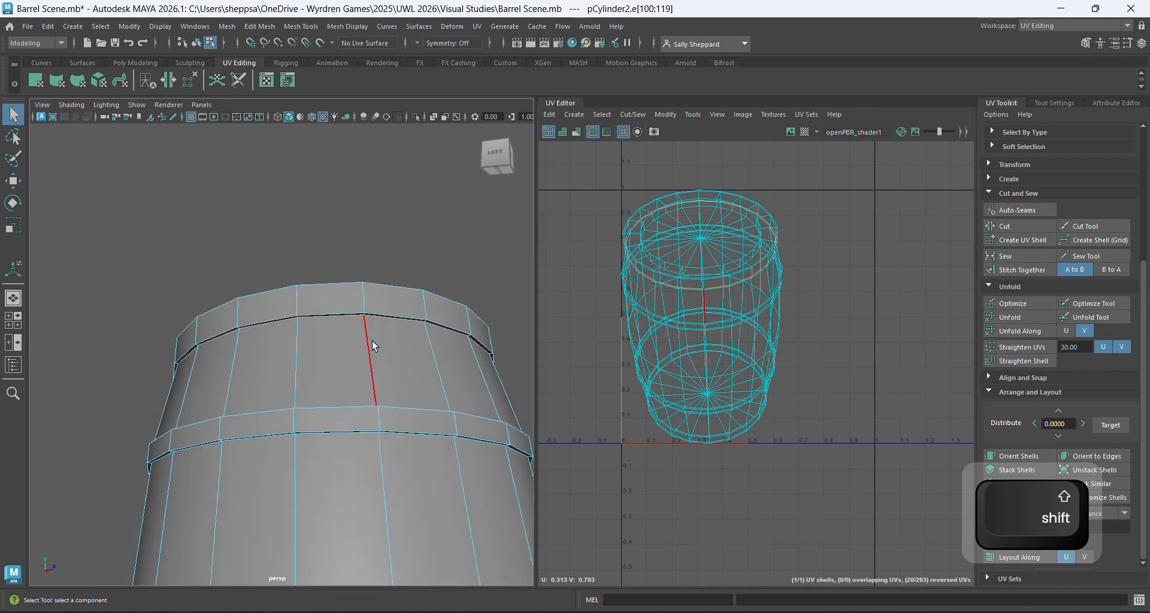
click(395, 455)
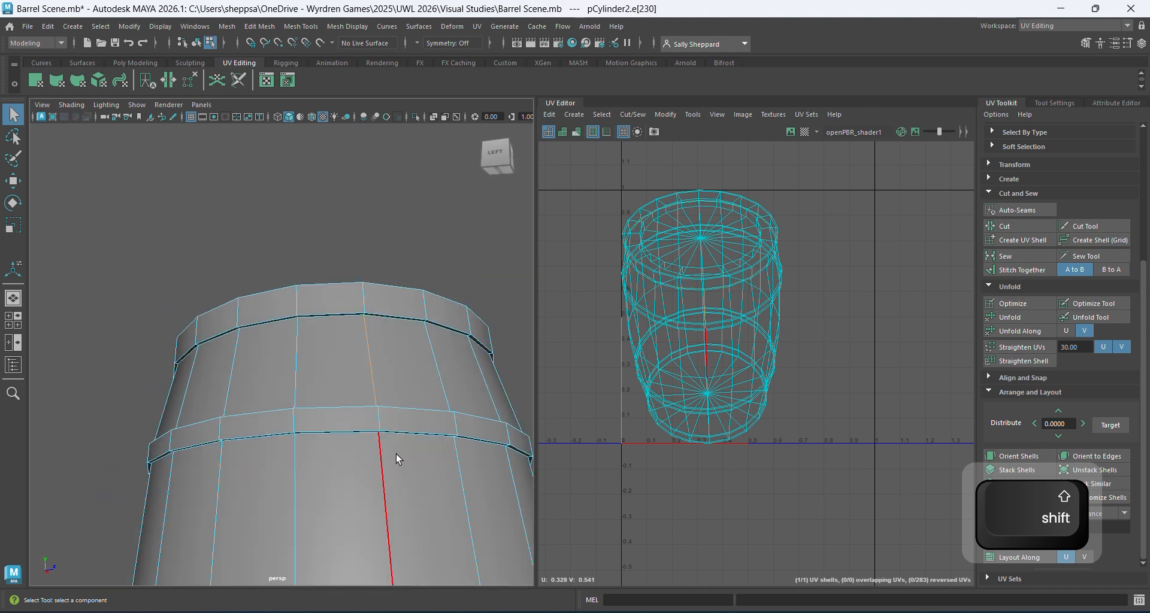
key(ctrl+z)
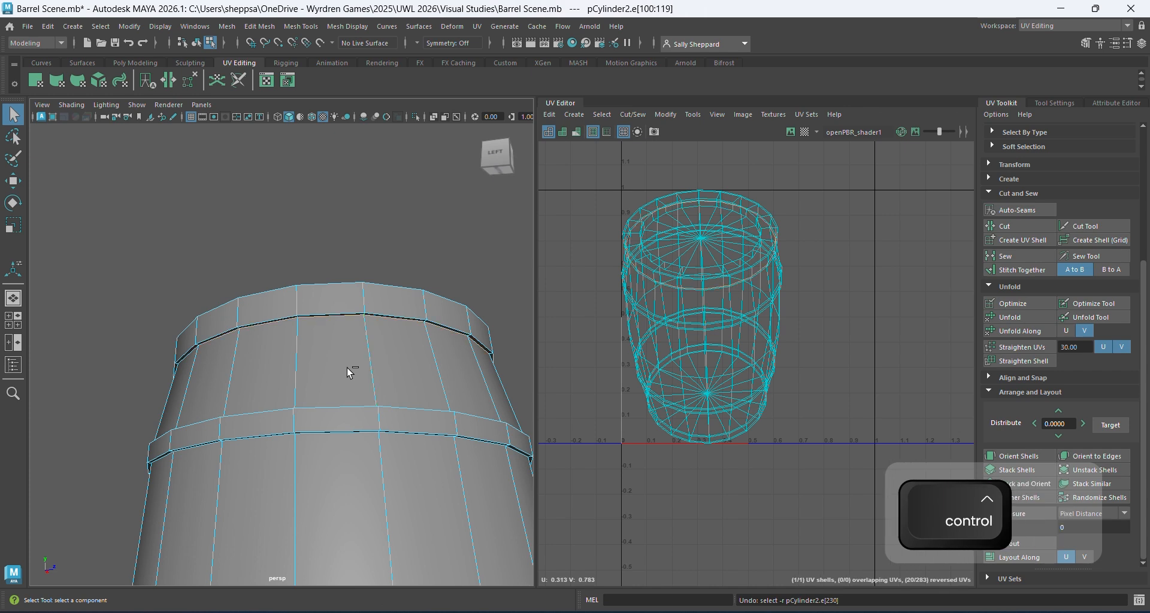
key(ctrl+z)
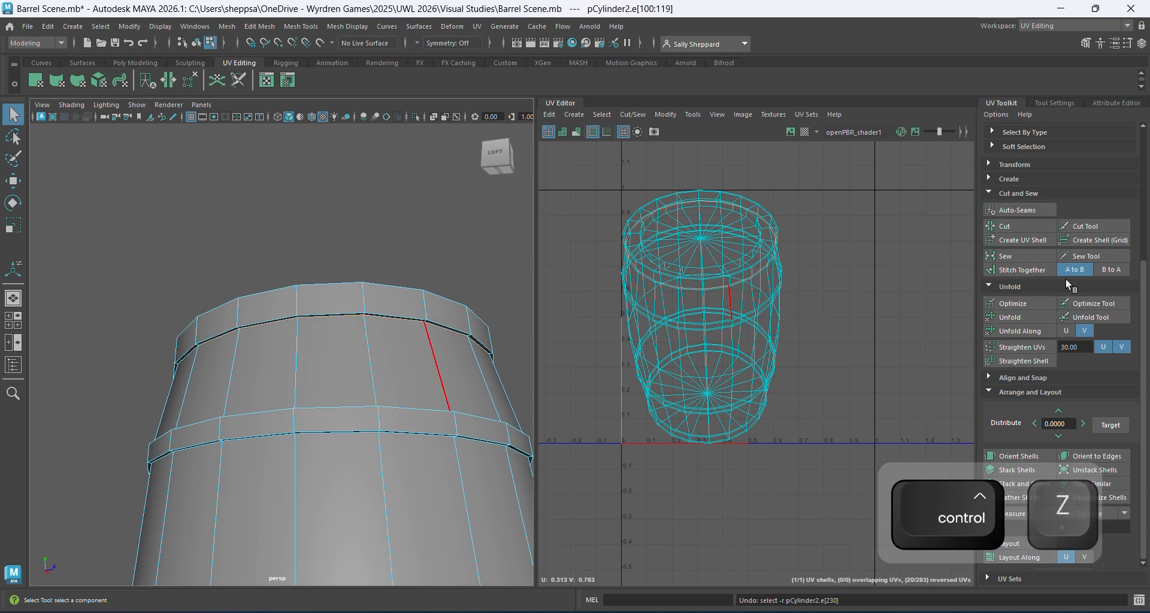
click(1025, 225)
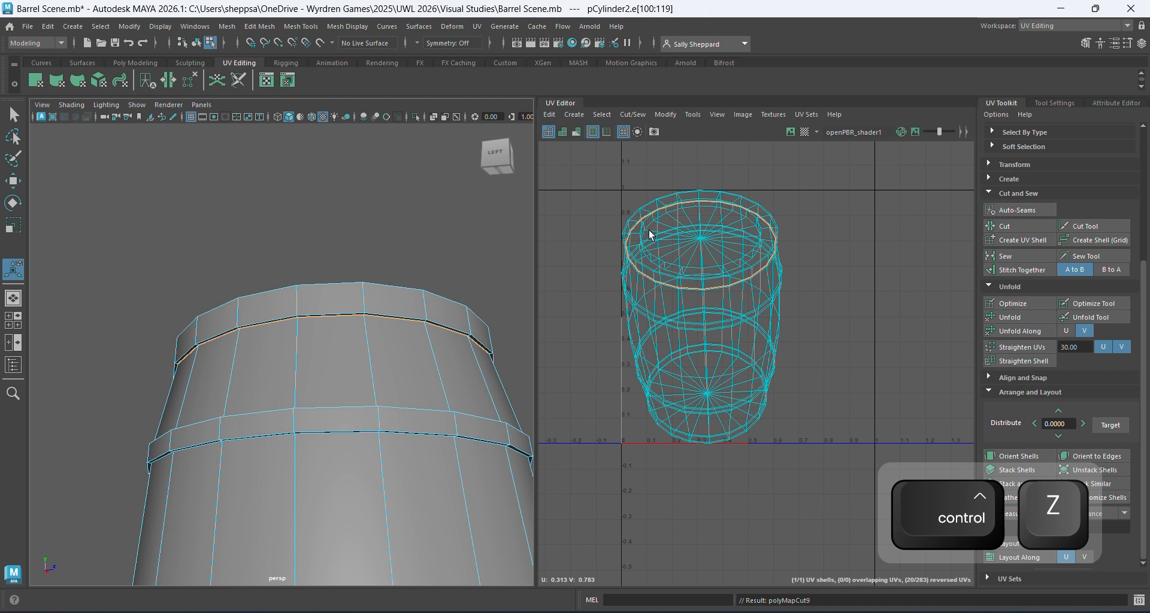
- Add the edge loop around the base of the recessed lid to the selection and cut the UVs along it
alt+drag(330, 267, 329, 319)
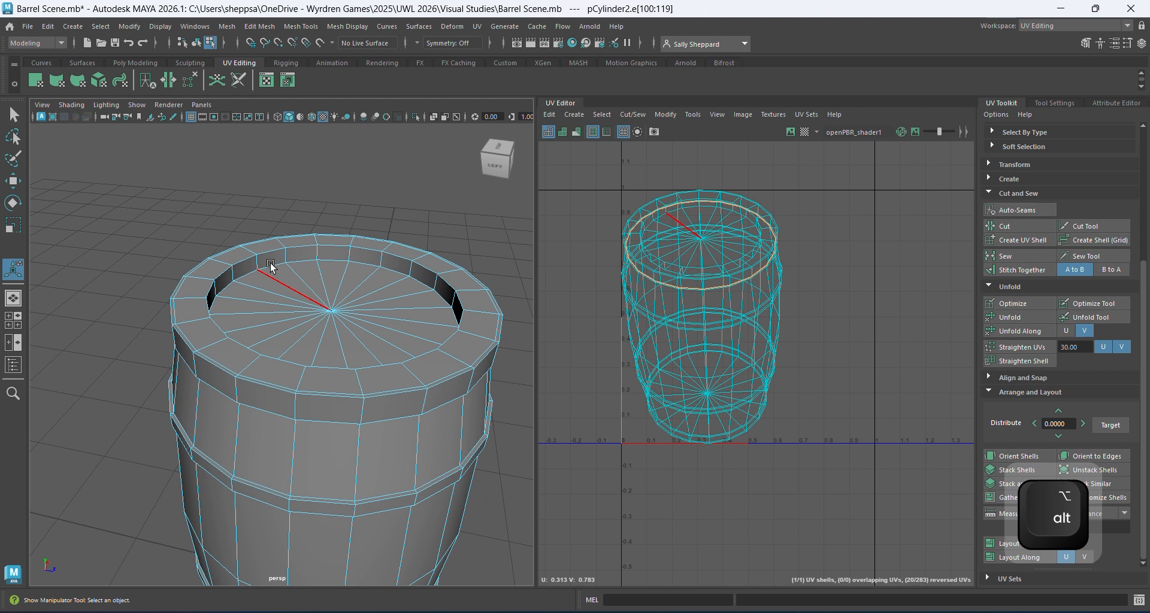
scroll(285, 257, up, 5)
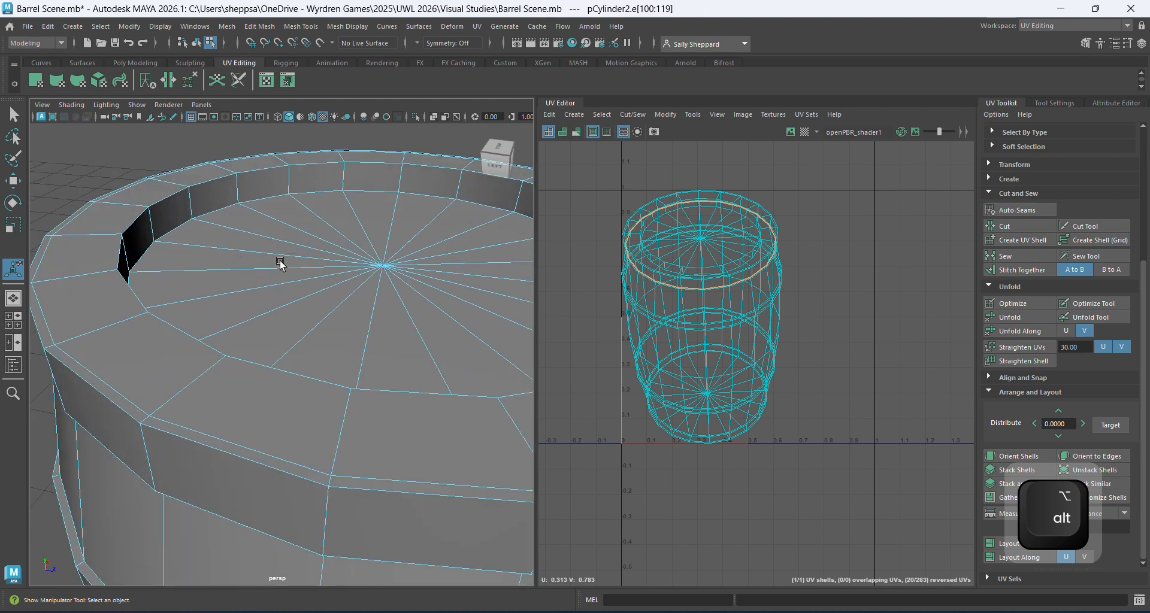
shift+click(253, 192)
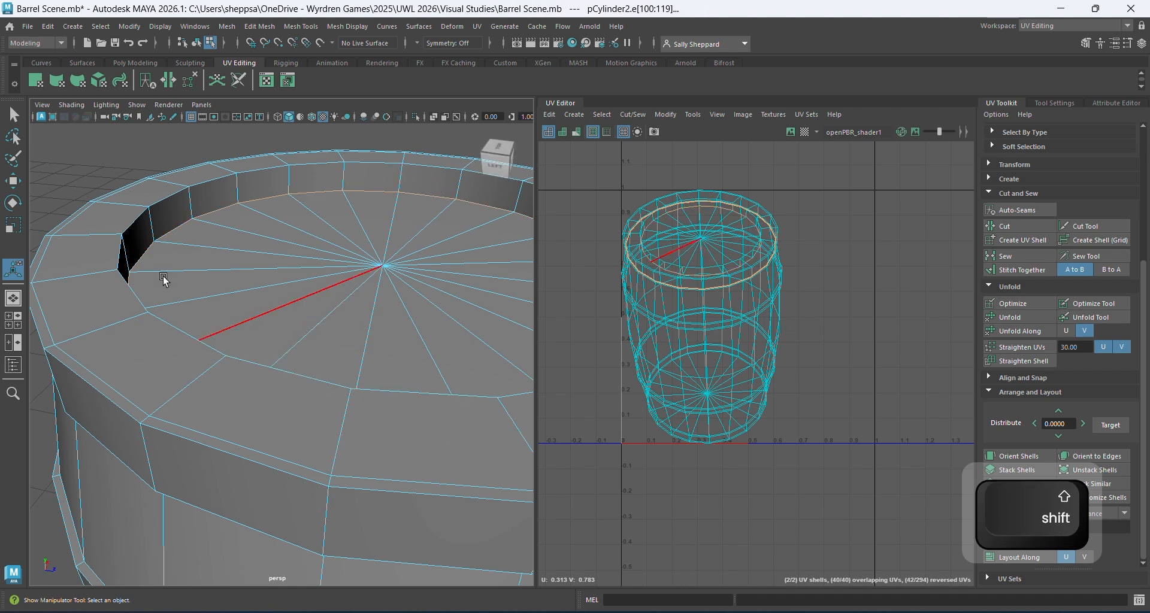
click(1016, 224)
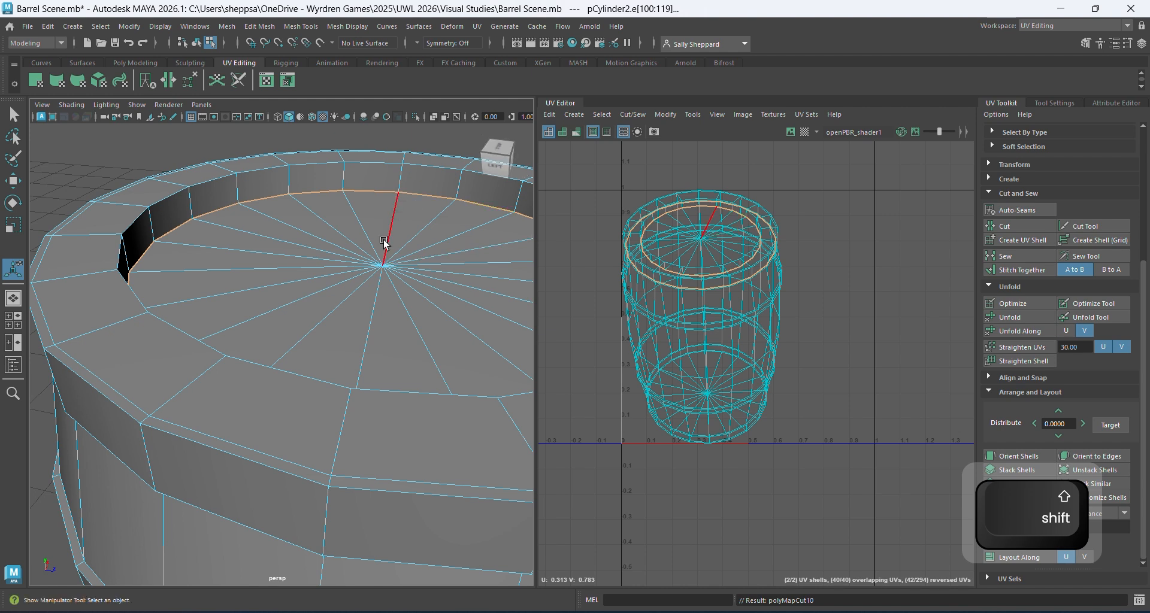
- Select a vertical line of edges down the barrel's side between the top and bottom bands and cut its UVs as a seam
key(f)
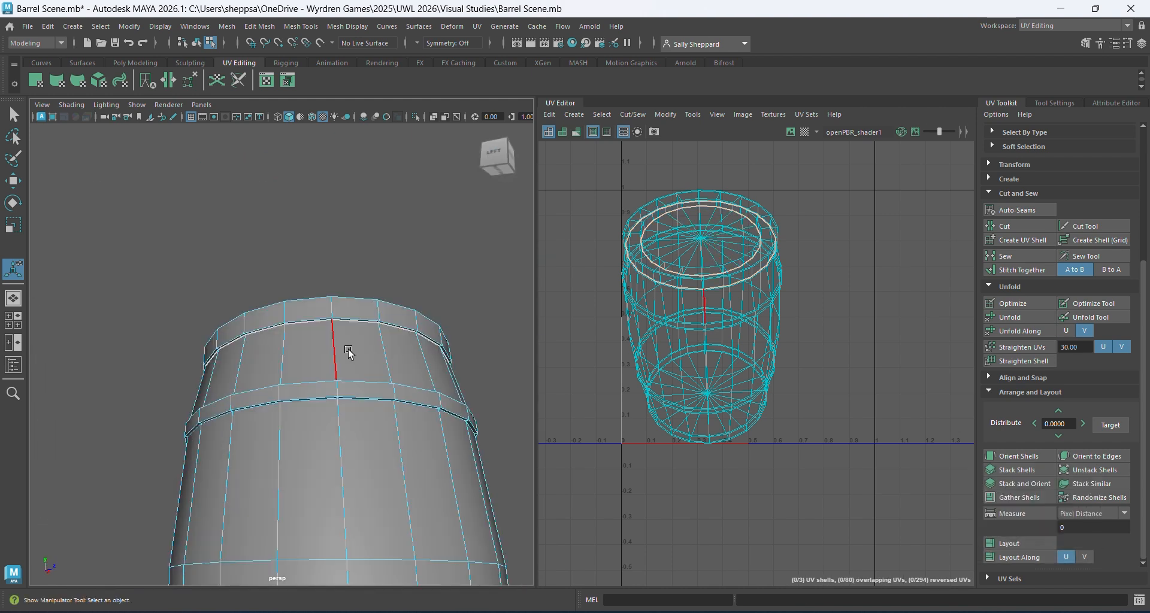
click(349, 353)
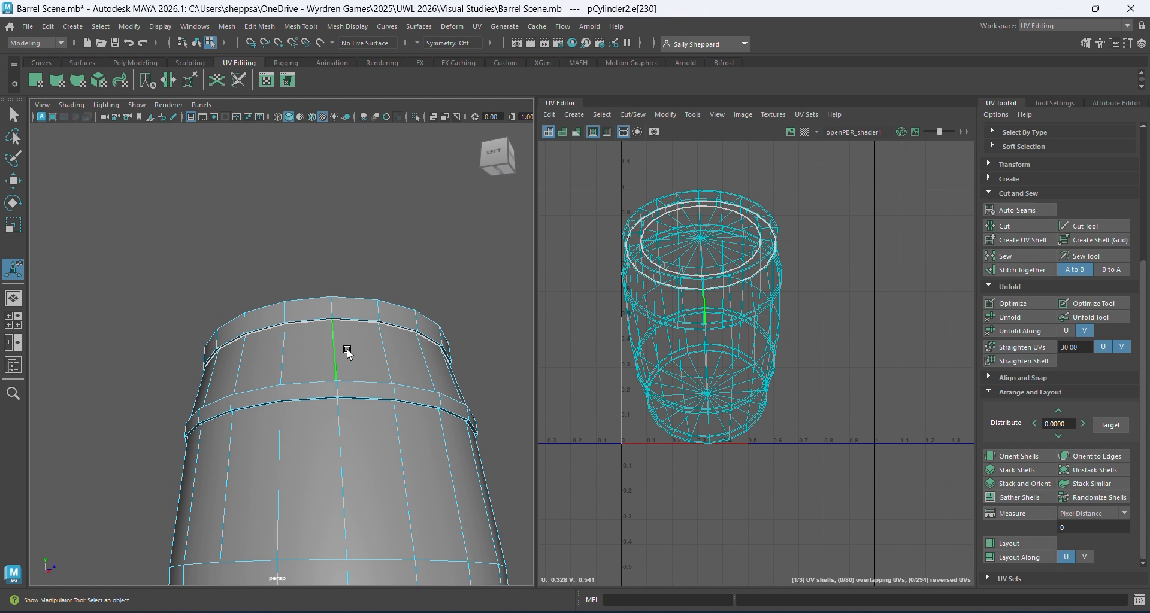
scroll(344, 363, down, 2)
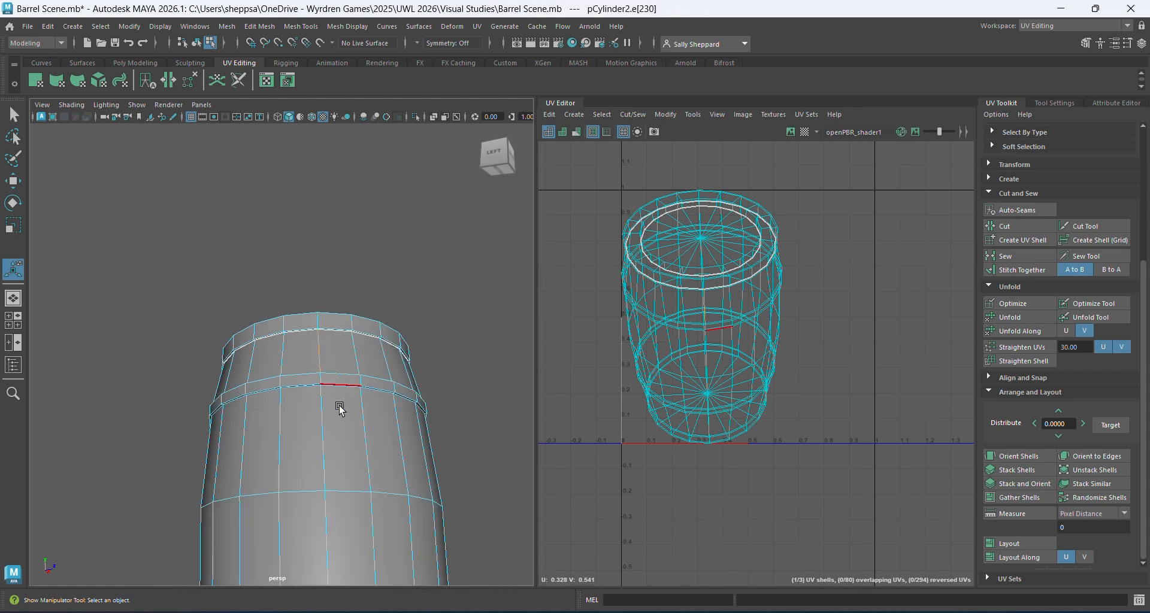
alt+drag(345, 476, 344, 327)
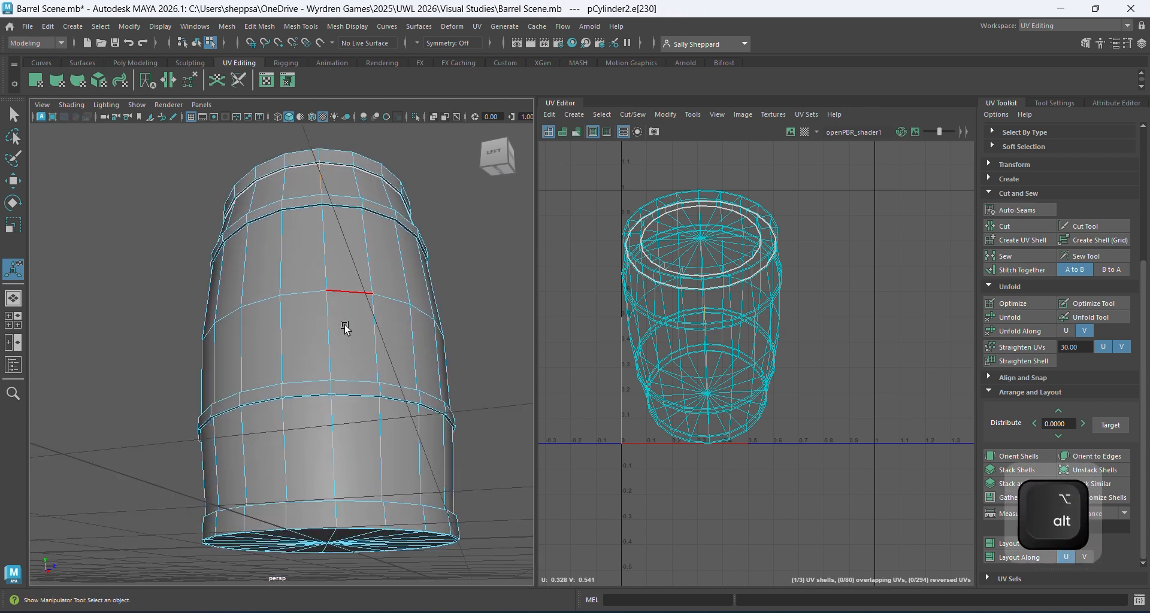
shift+click(334, 482)
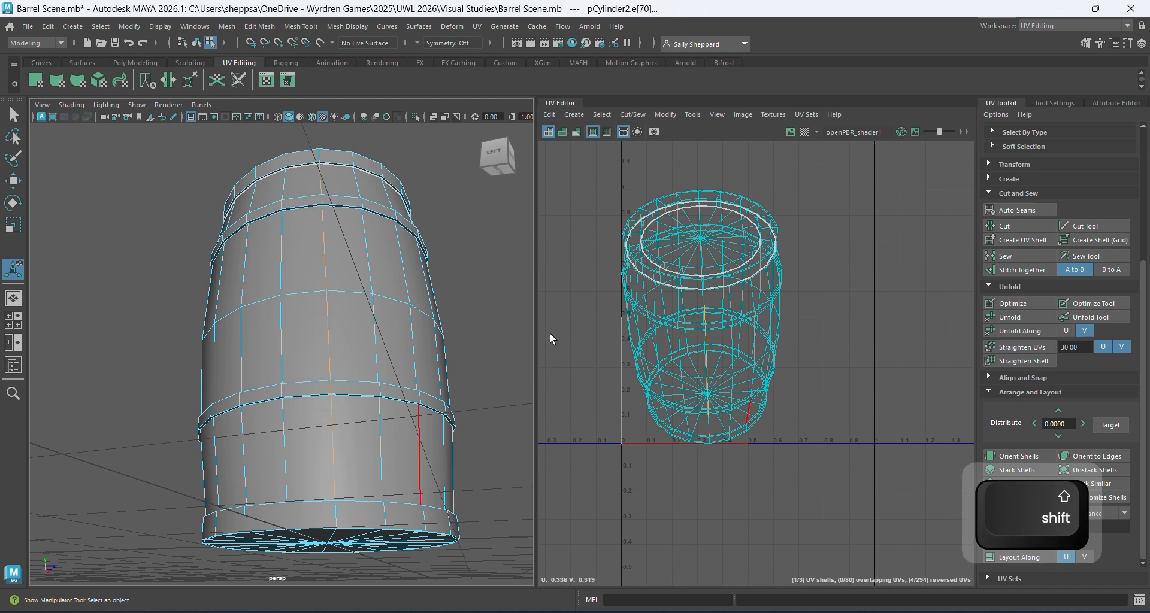
click(1014, 228)
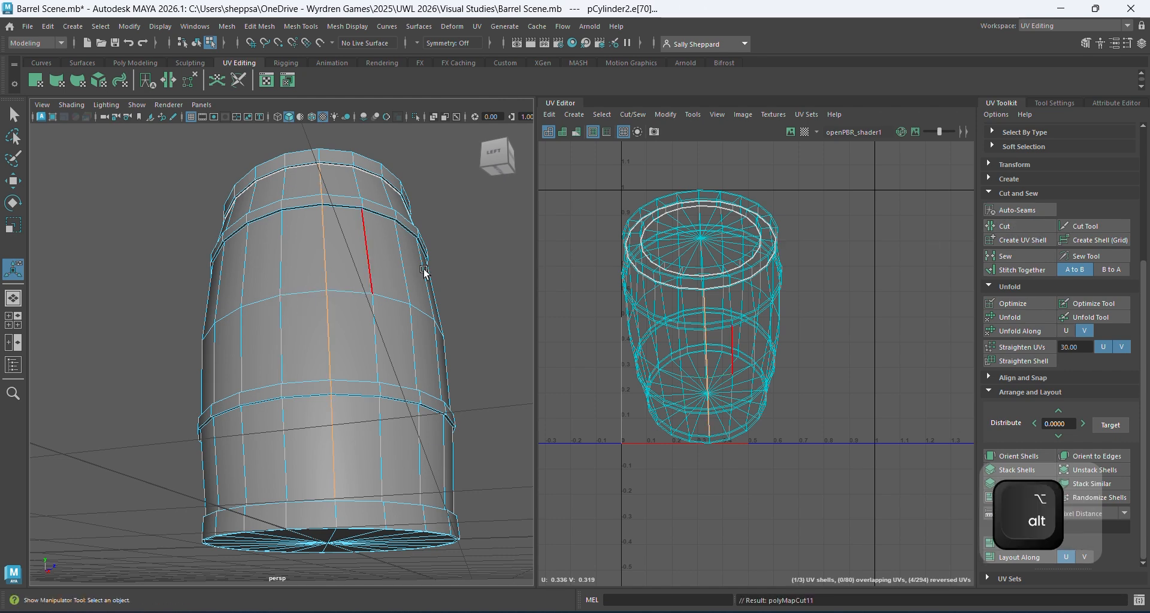
- Select the full edge loop along the upper inner edge of the barrel's bottom band and cut its UVs
alt+drag(426, 276, 416, 320)
scroll(408, 346, down, 3)
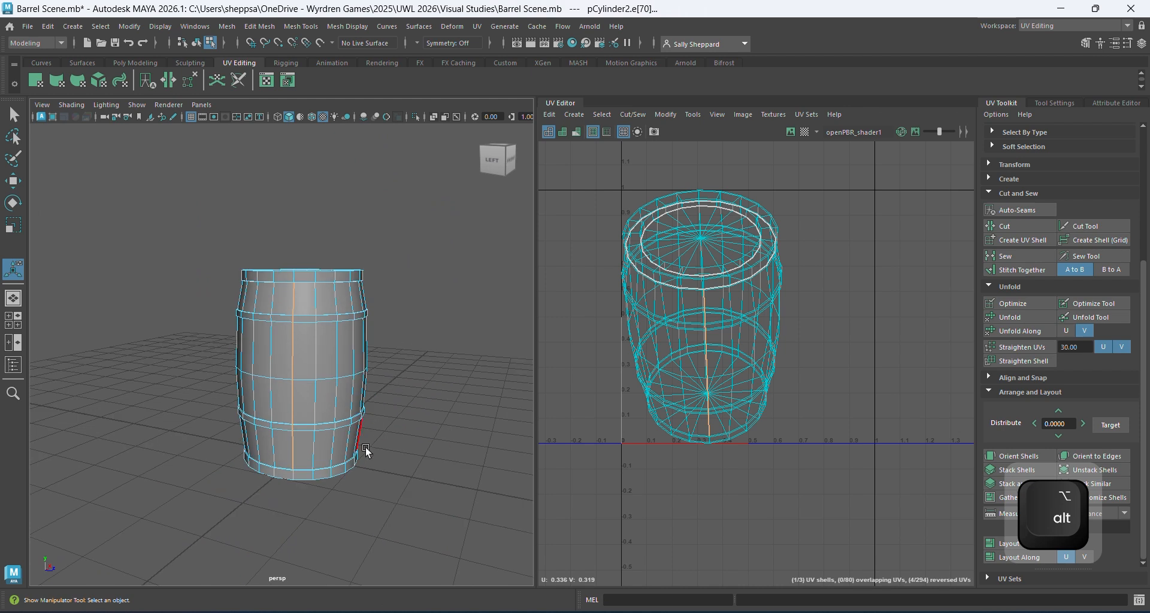
scroll(290, 542, up, 8)
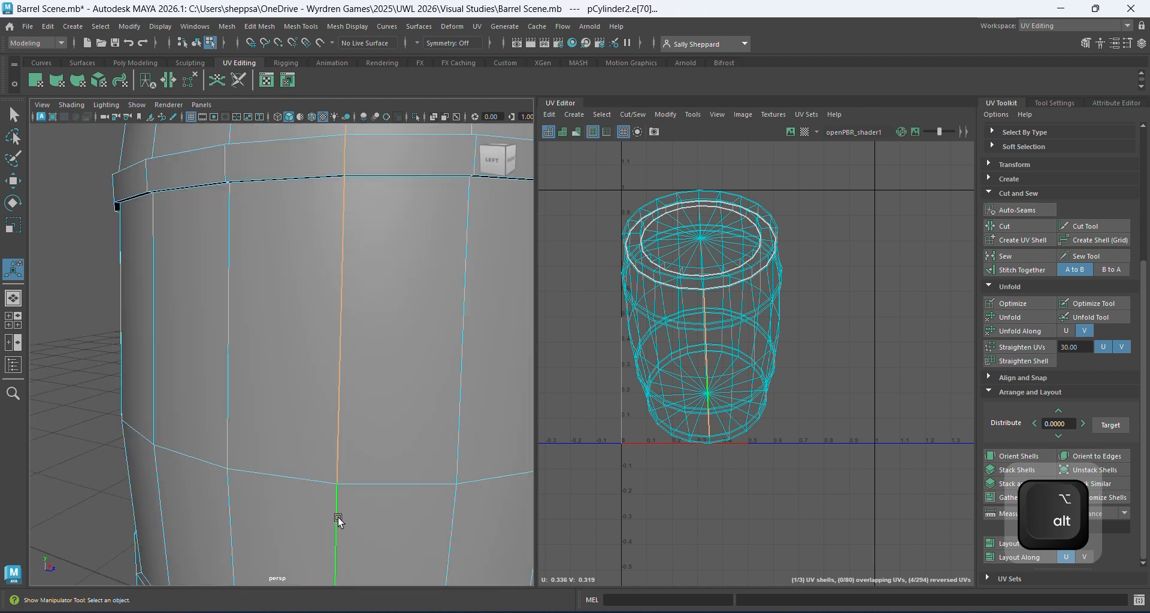
alt+middle_drag(338, 519, 317, 253)
scroll(354, 490, up, 6)
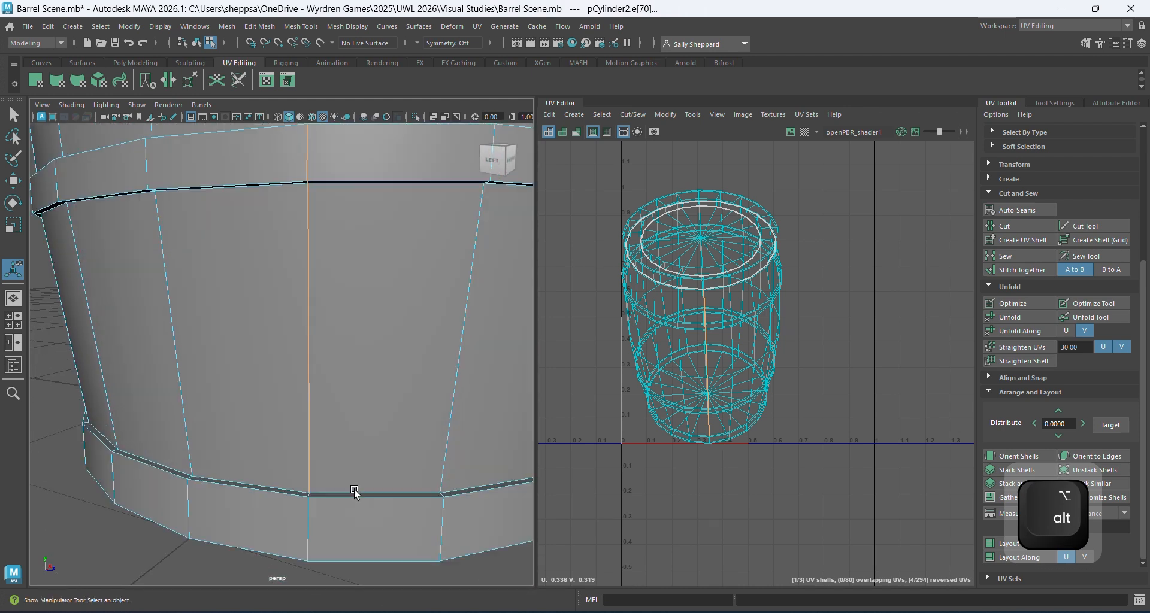
alt+drag(359, 494, 361, 352)
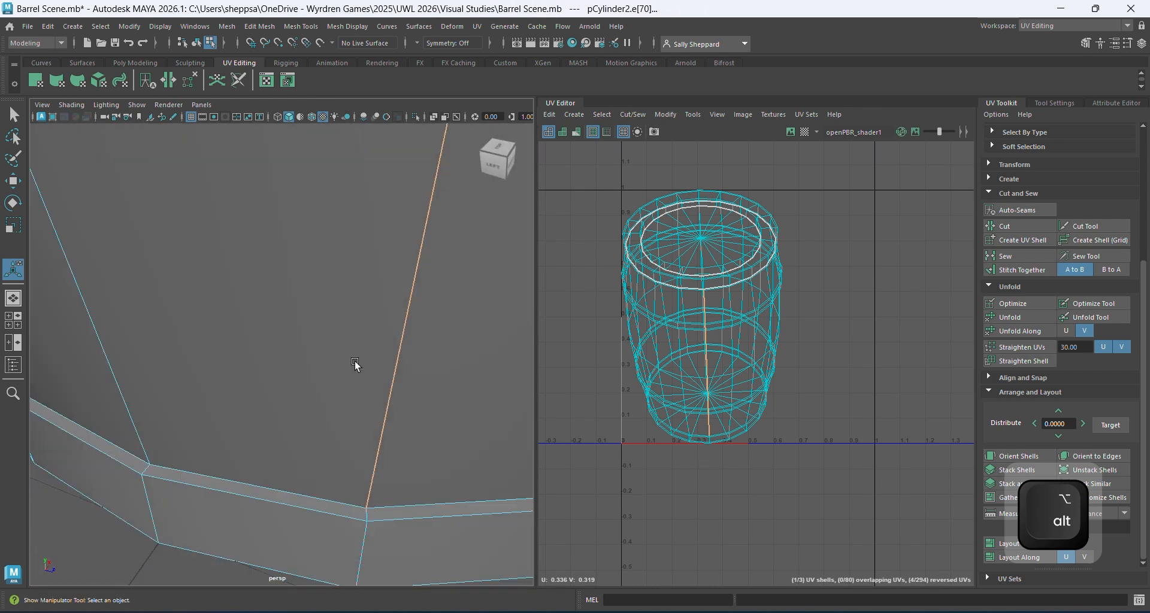
click(344, 510)
shift+double_click(412, 506)
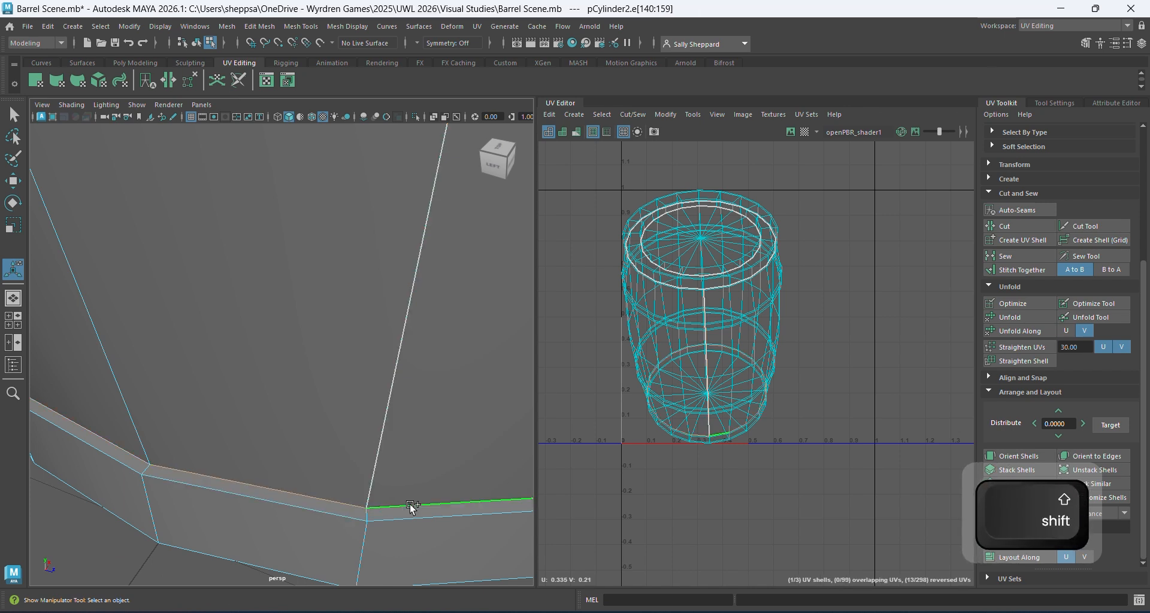
click(1020, 228)
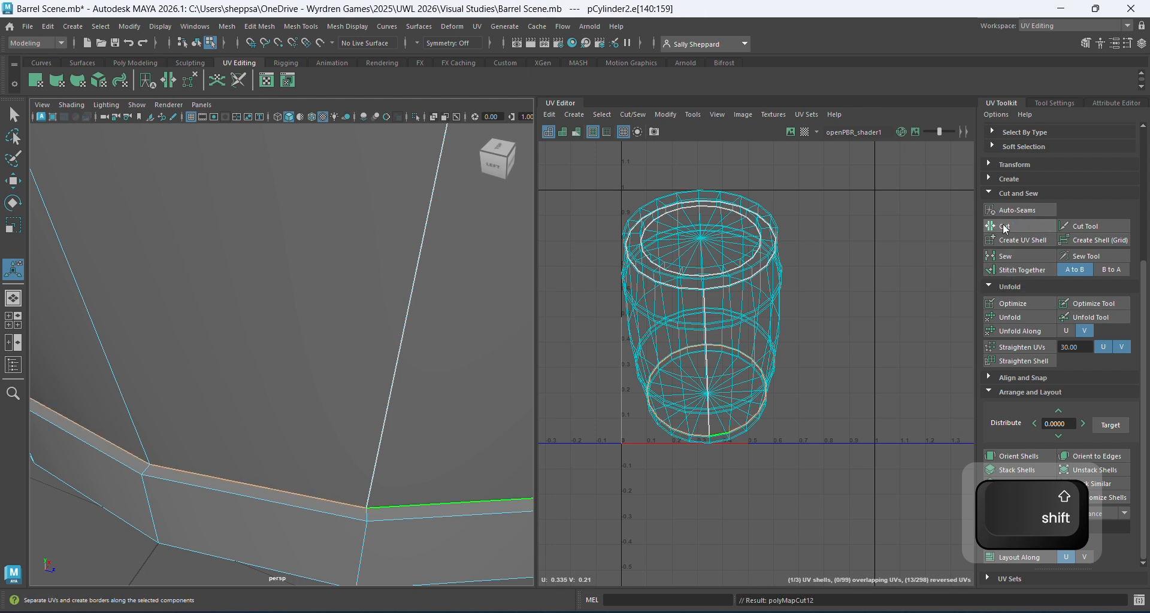
- Select the edge loop around the rim of the barrel's flat underside and cut the UVs along it
scroll(432, 477, down, 5)
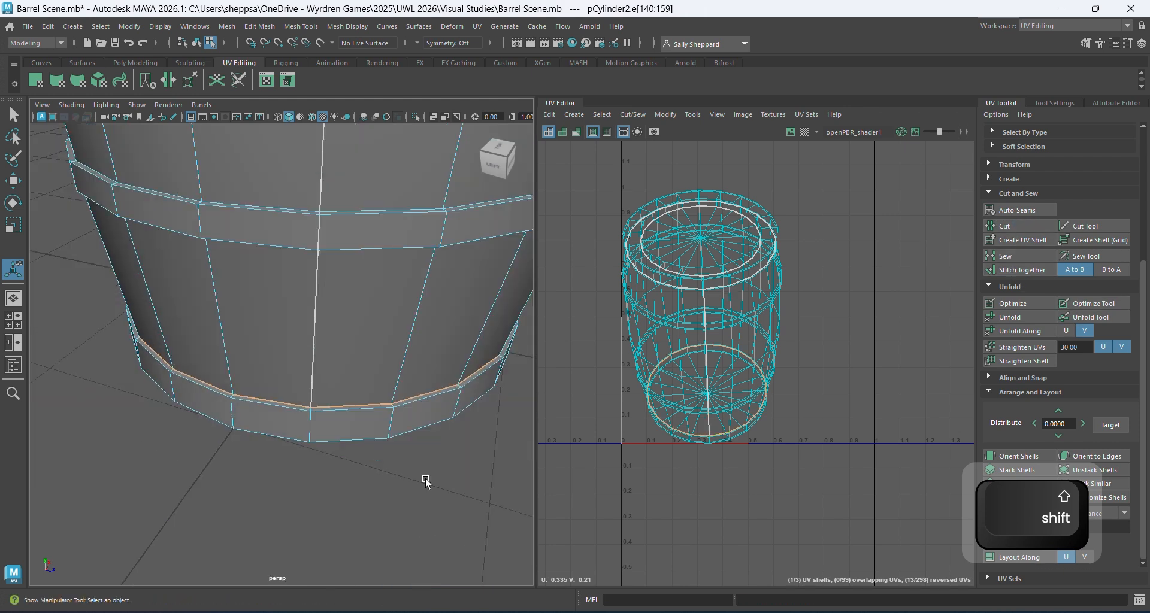
alt+drag(404, 488, 412, 435)
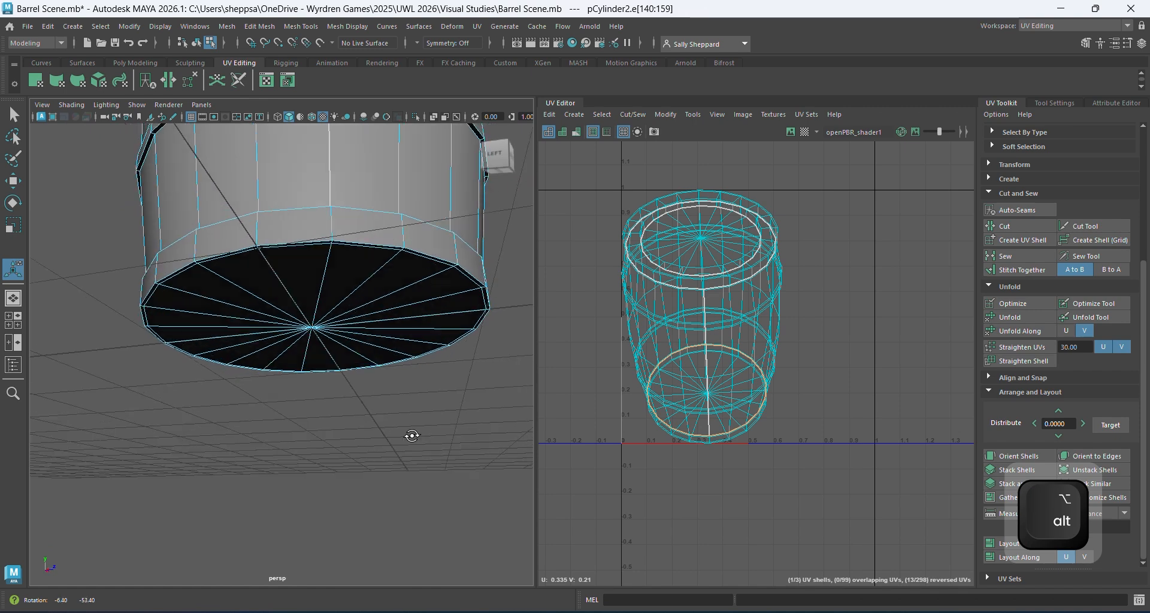
scroll(387, 269, up, 5)
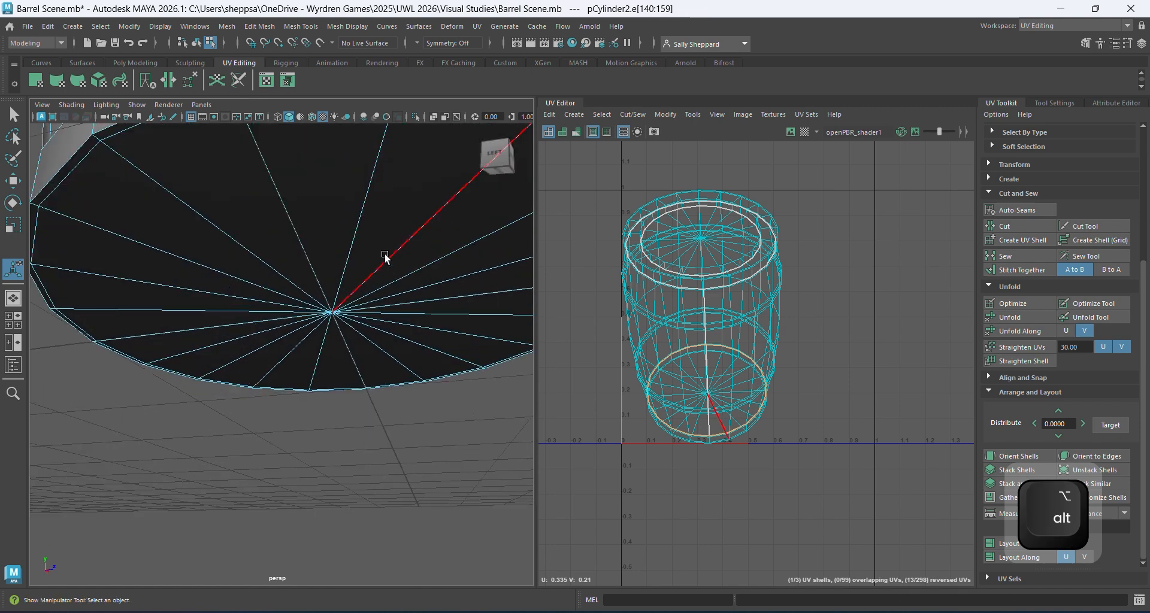
alt+drag(378, 218, 353, 167)
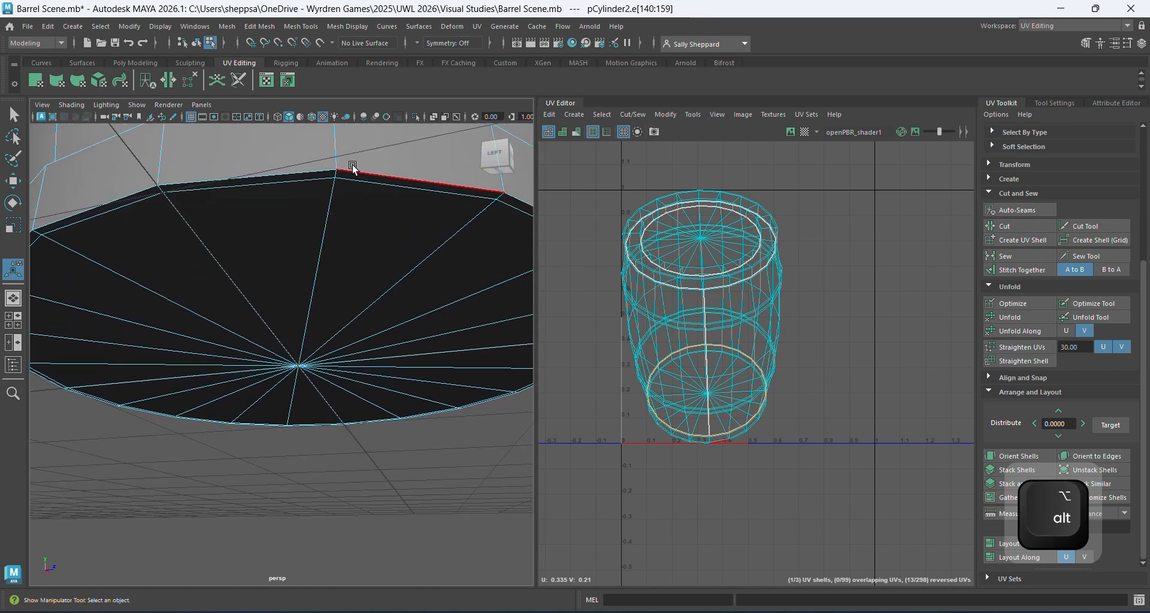
click(362, 178)
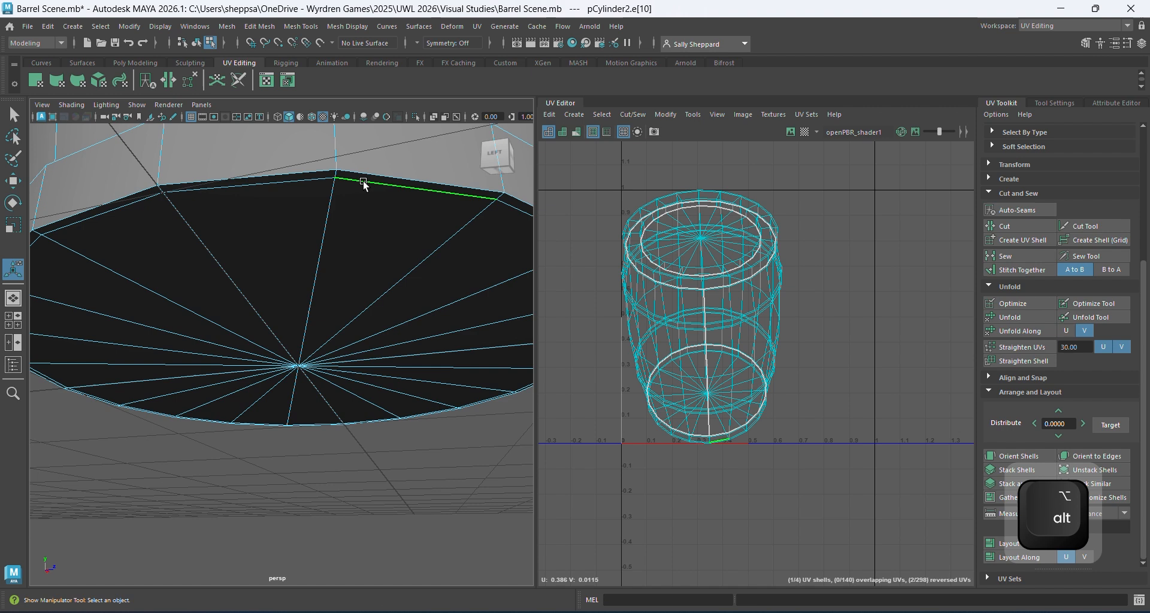
shift+double_click(272, 181)
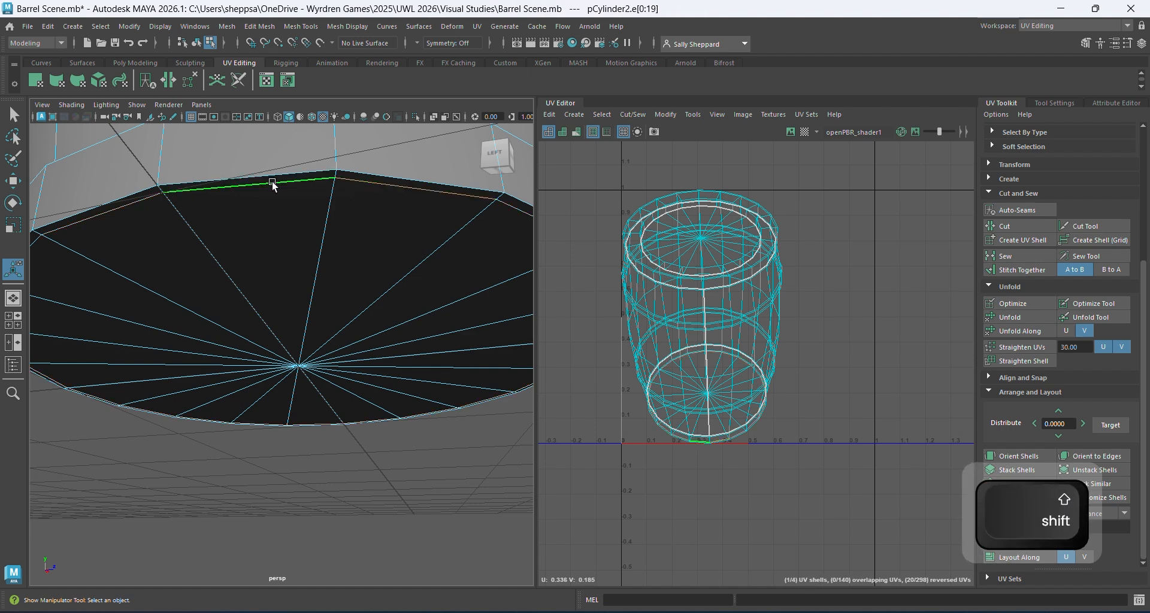
click(1008, 225)
- Select the whole barrel in object mode and unfold its UVs
scroll(435, 366, down, 6)
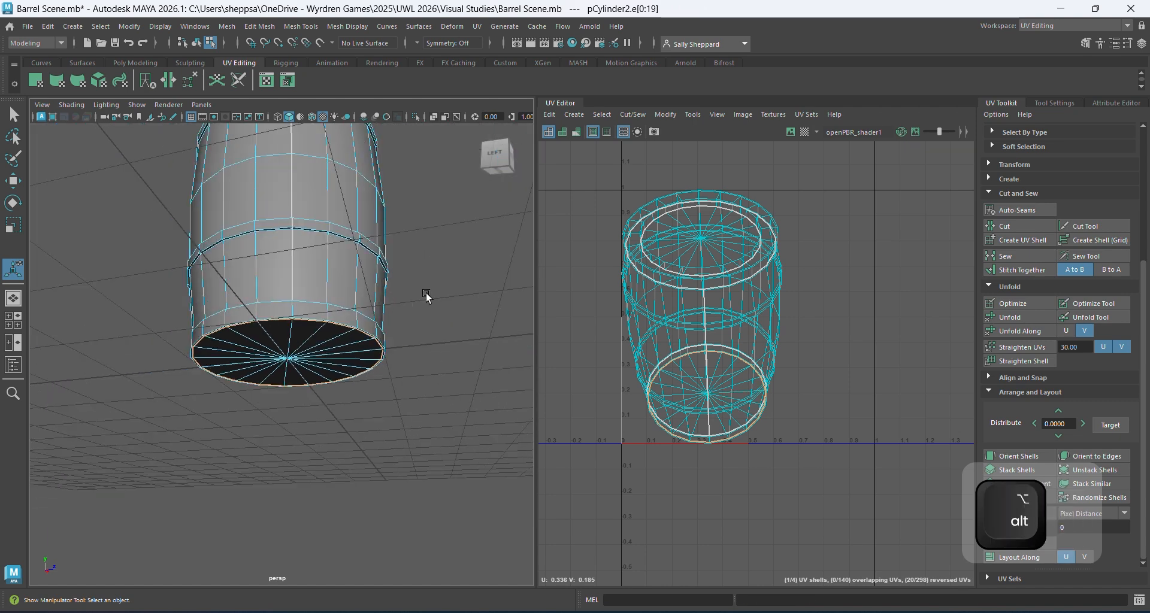
mouse_move(428, 295)
alt+mouse_down()
mouse_move(495, 295)
mouse_move(425, 314)
mouse_move(419, 292)
alt+mouse_up()
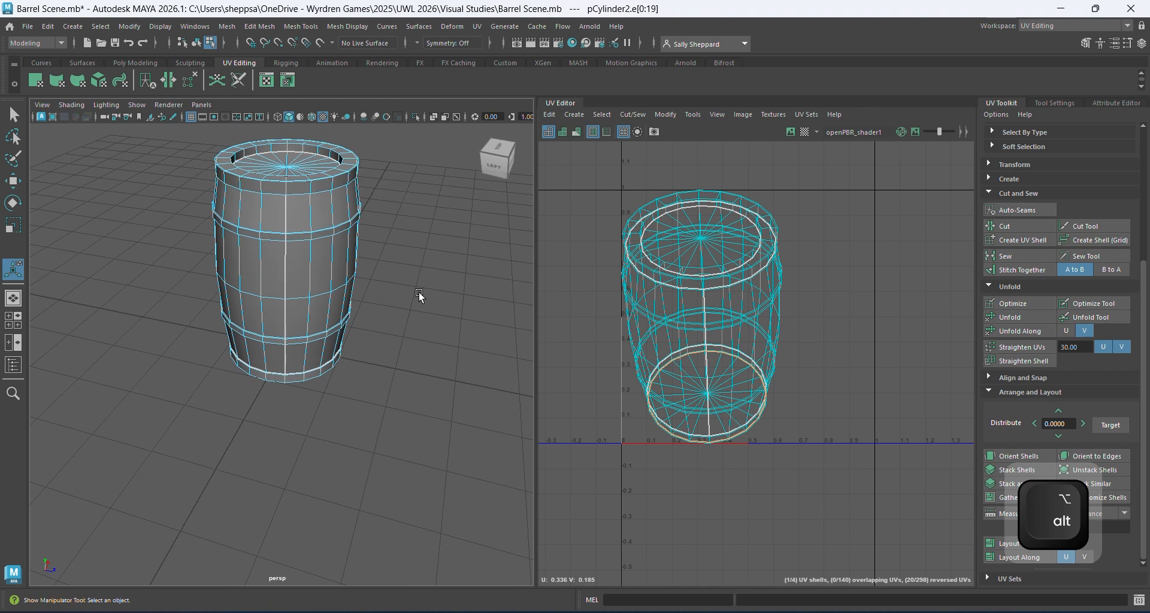
drag(390, 403, 177, 110)
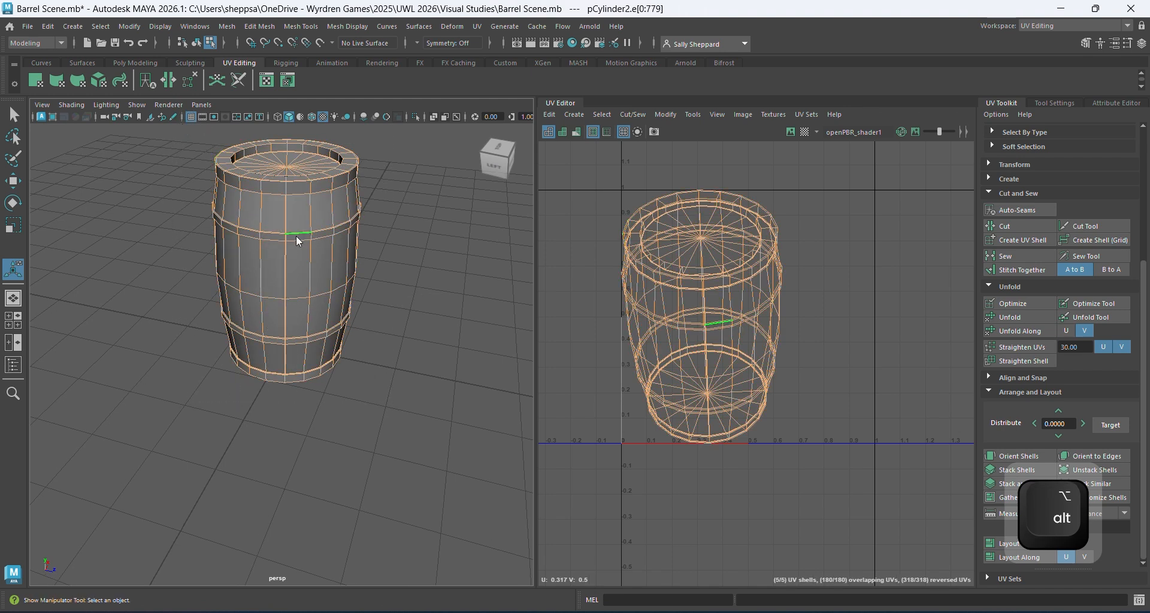
right_drag(296, 236, 335, 213)
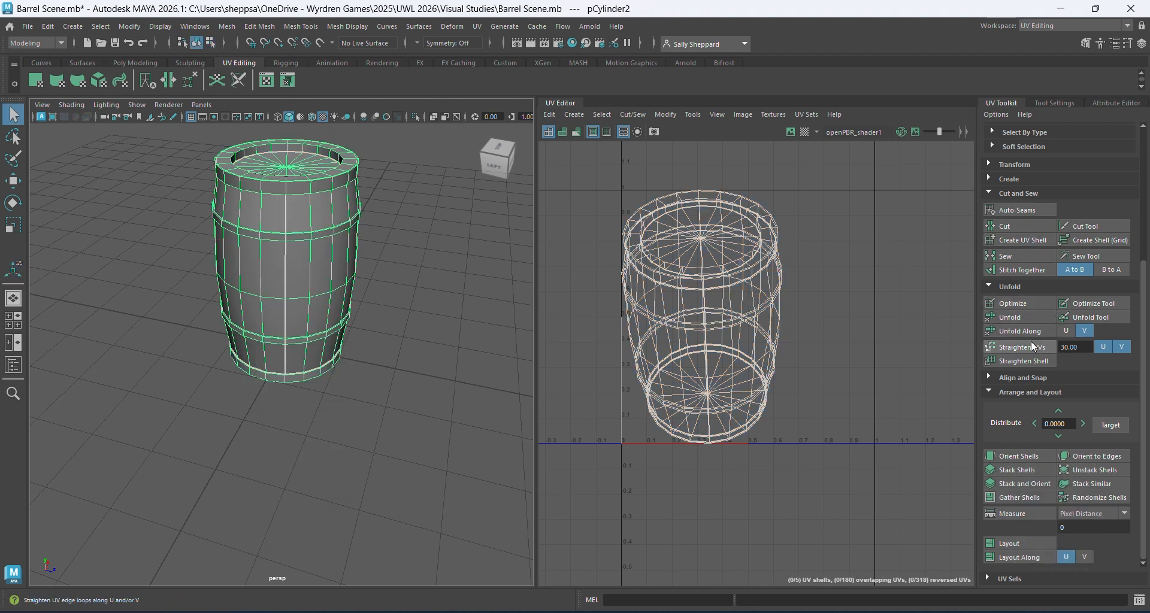
click(1034, 315)
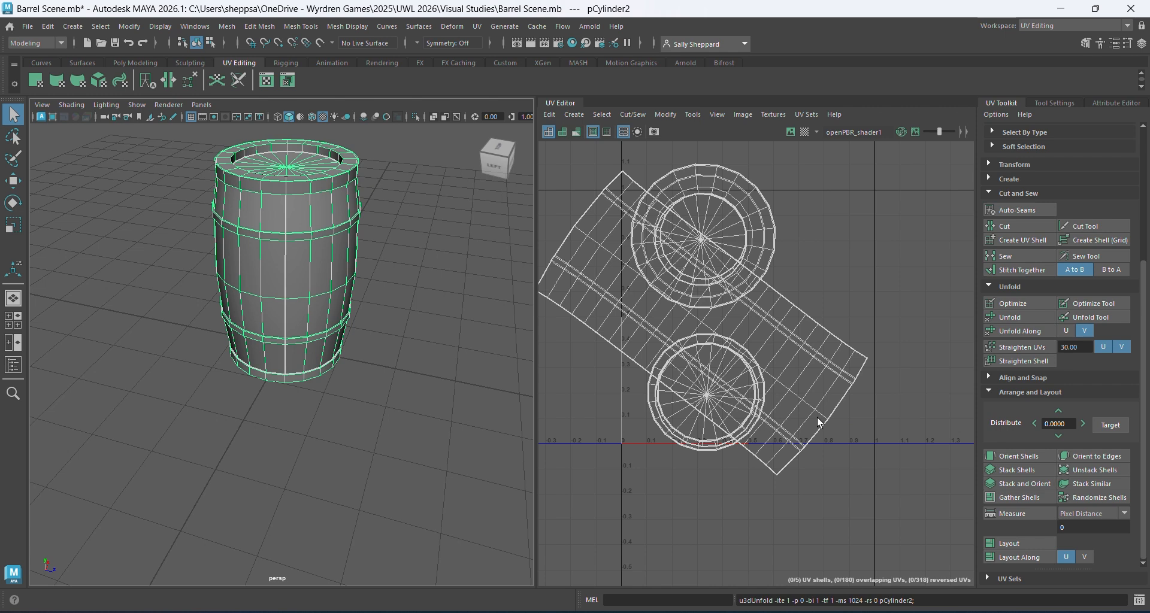
- Select all the barrel's unfolded UV shells in UV shell mode and lay them out within the 0 to 1 UV space
drag(923, 498, 551, 160)
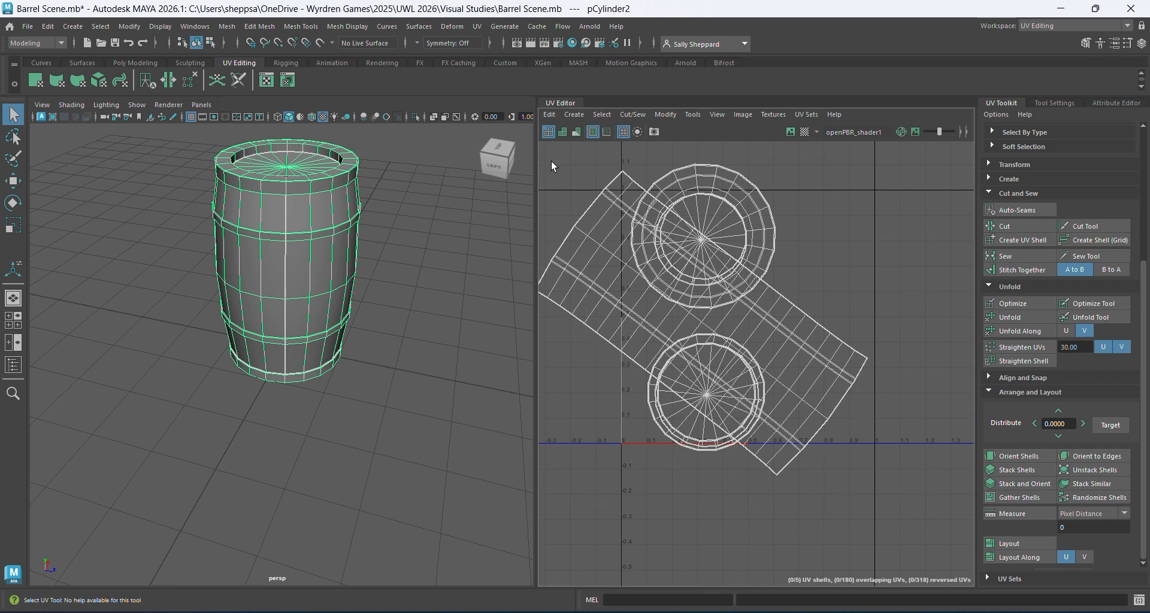
right_drag(626, 261, 576, 244)
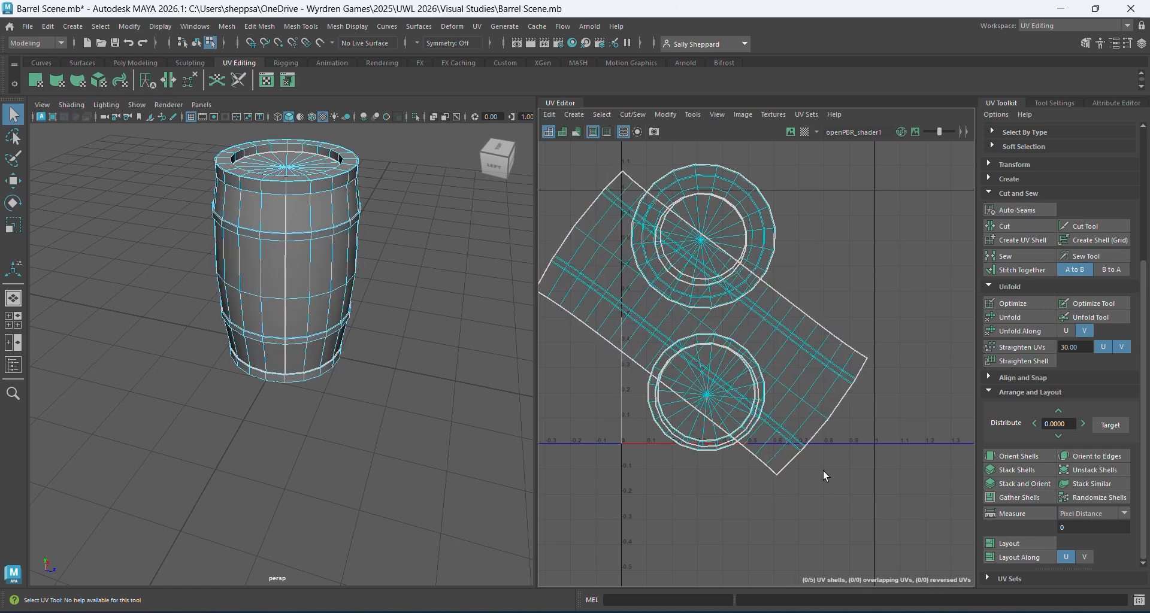
drag(893, 510, 559, 151)
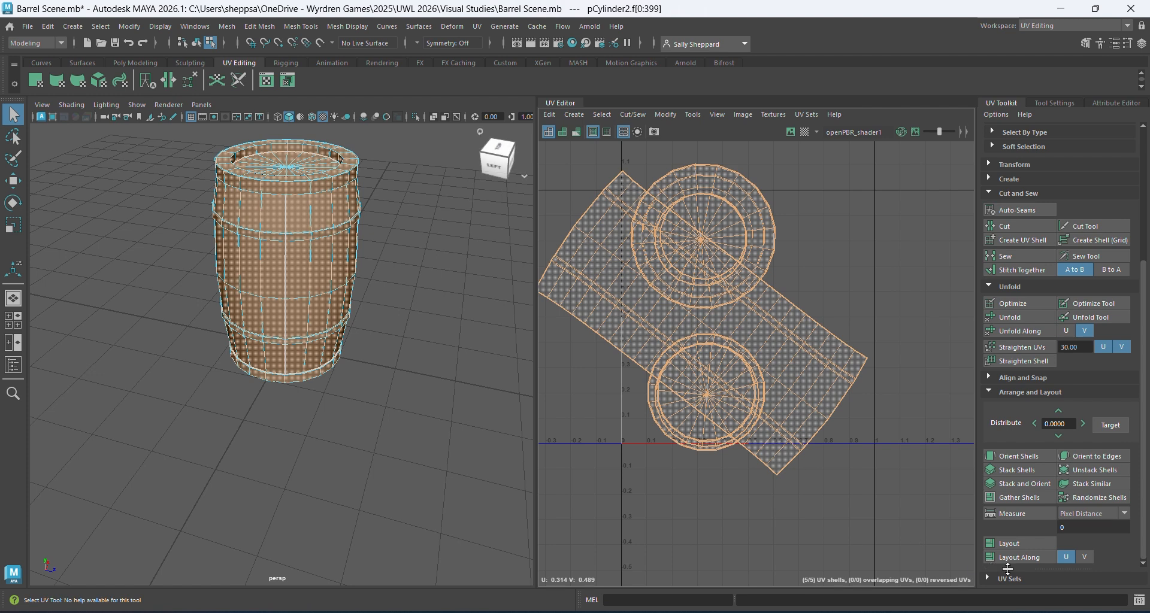
click(1023, 542)
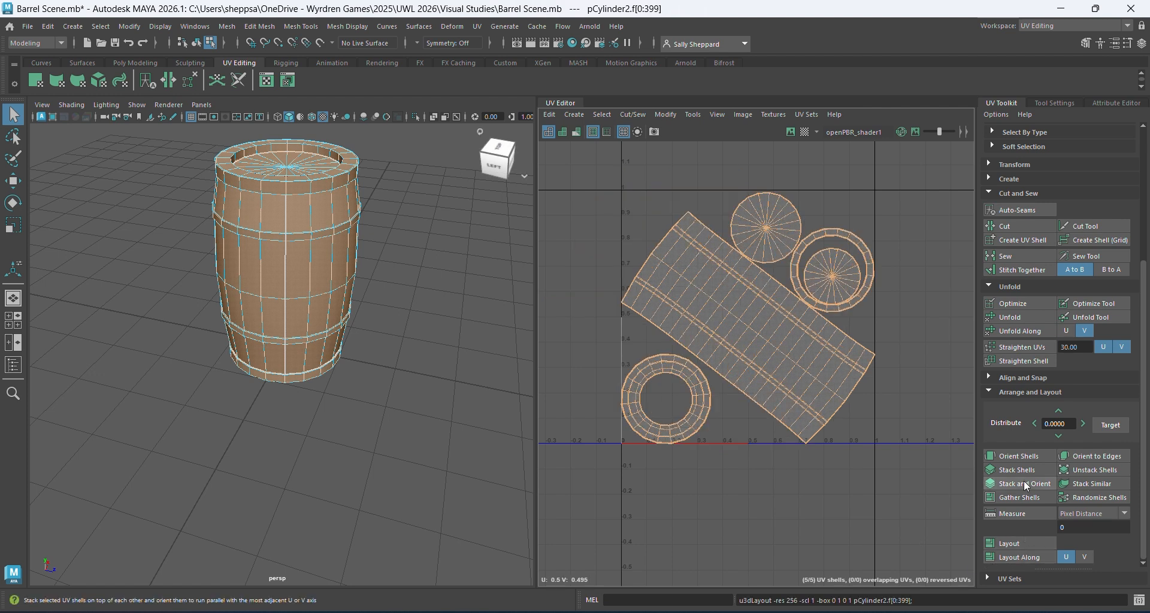
- Rotate the barrel-side UV shell until it lies roughly horizontal and move it down to the lower part of the UV tile
click(796, 357)
key(w)
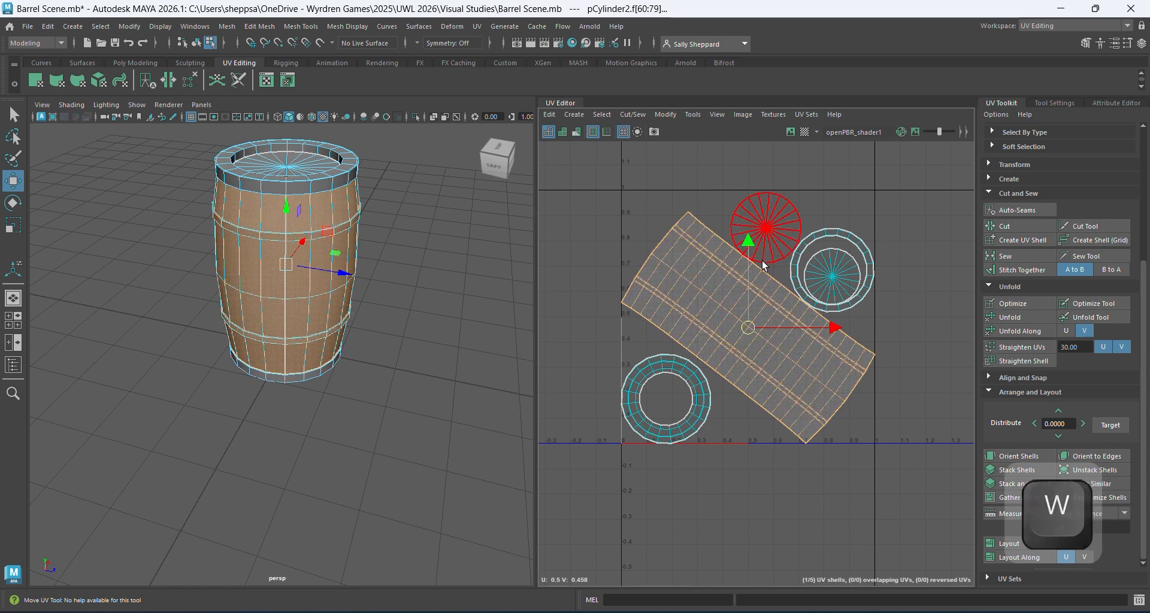
key(r)
key(e)
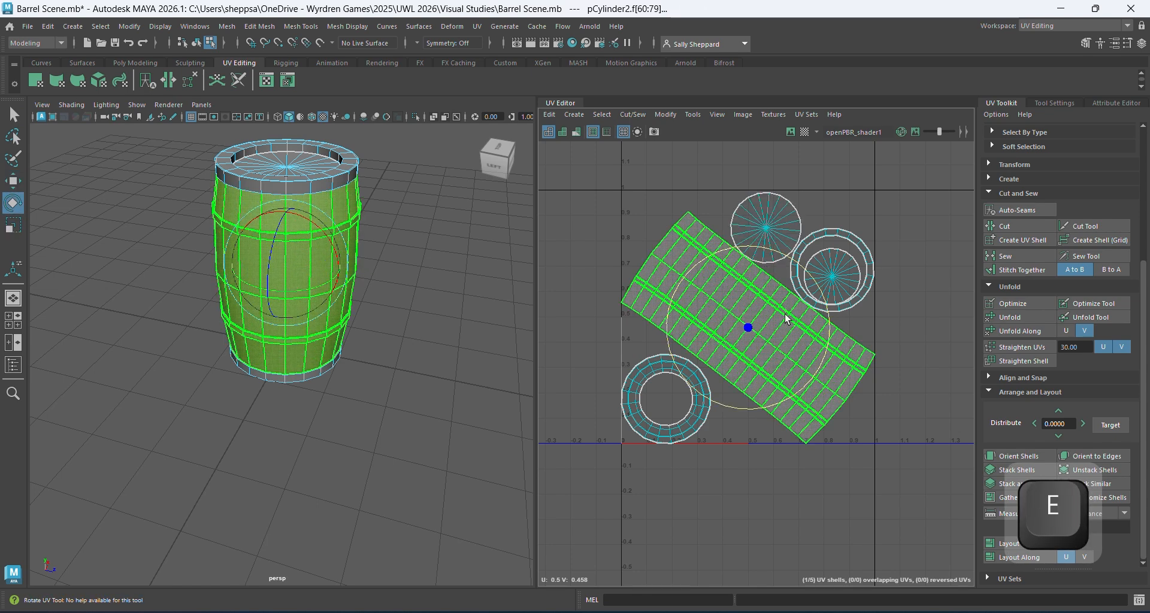
drag(823, 359, 831, 303)
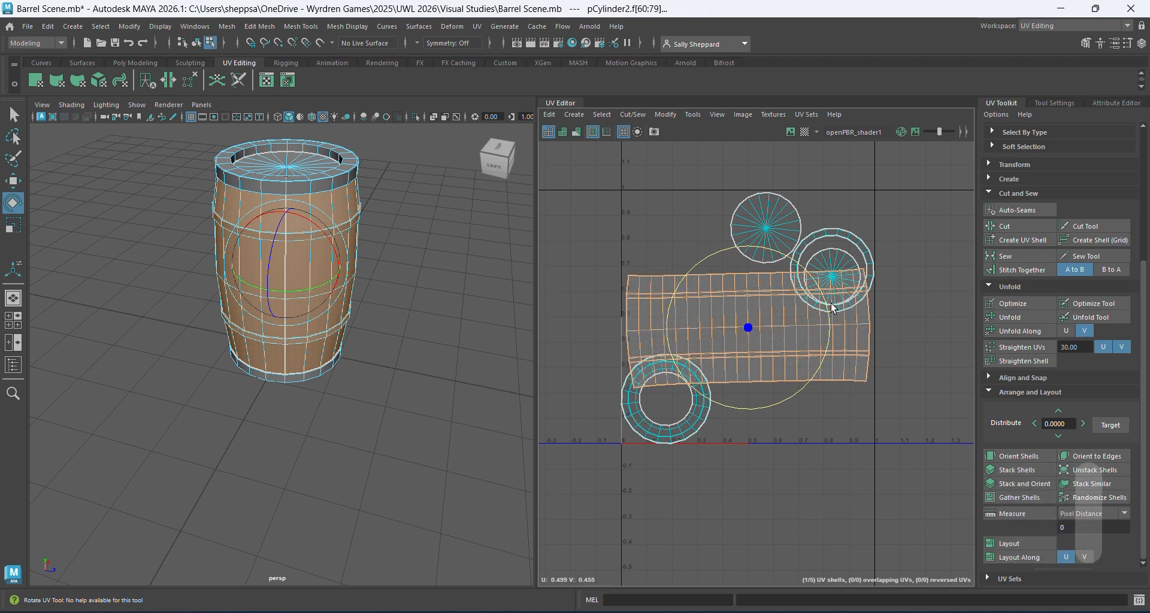
key(w)
drag(747, 248, 746, 296)
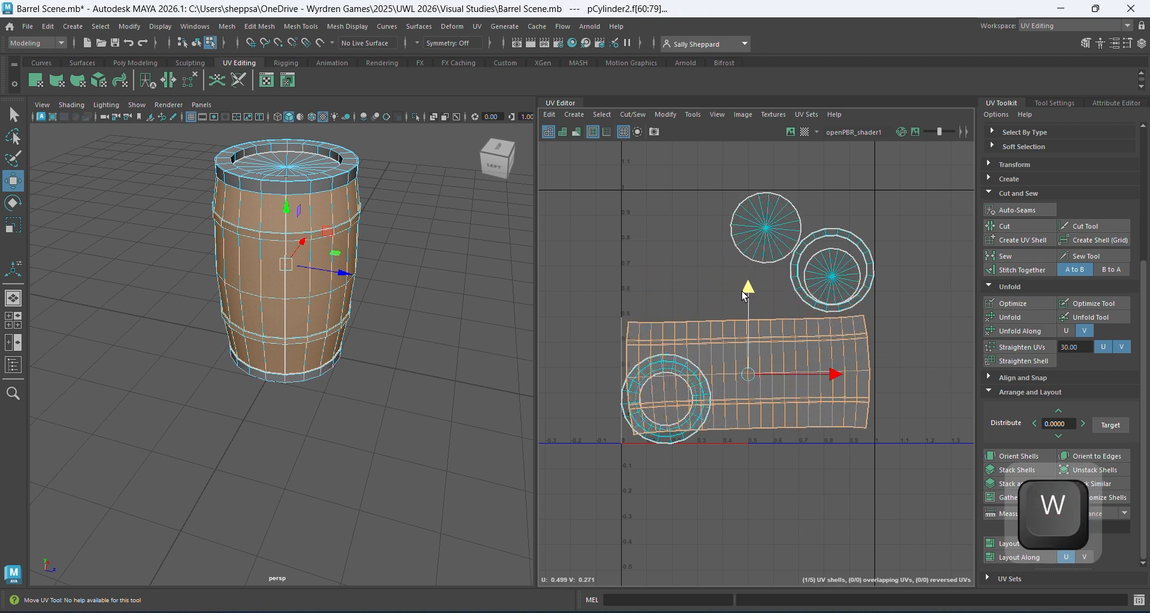
key(e)
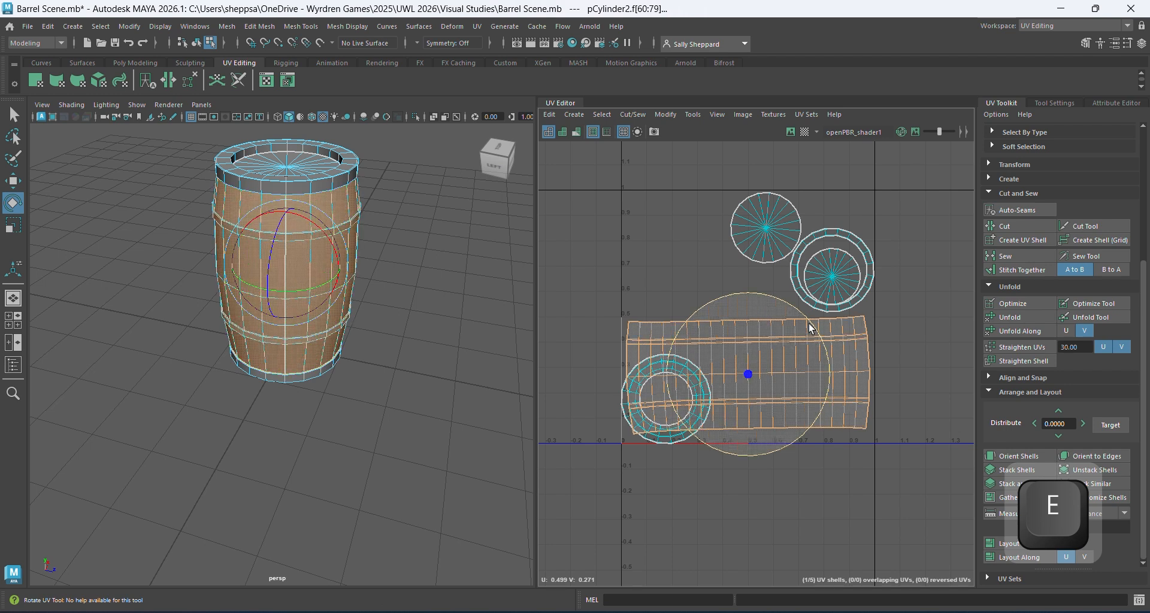
drag(810, 322, 811, 324)
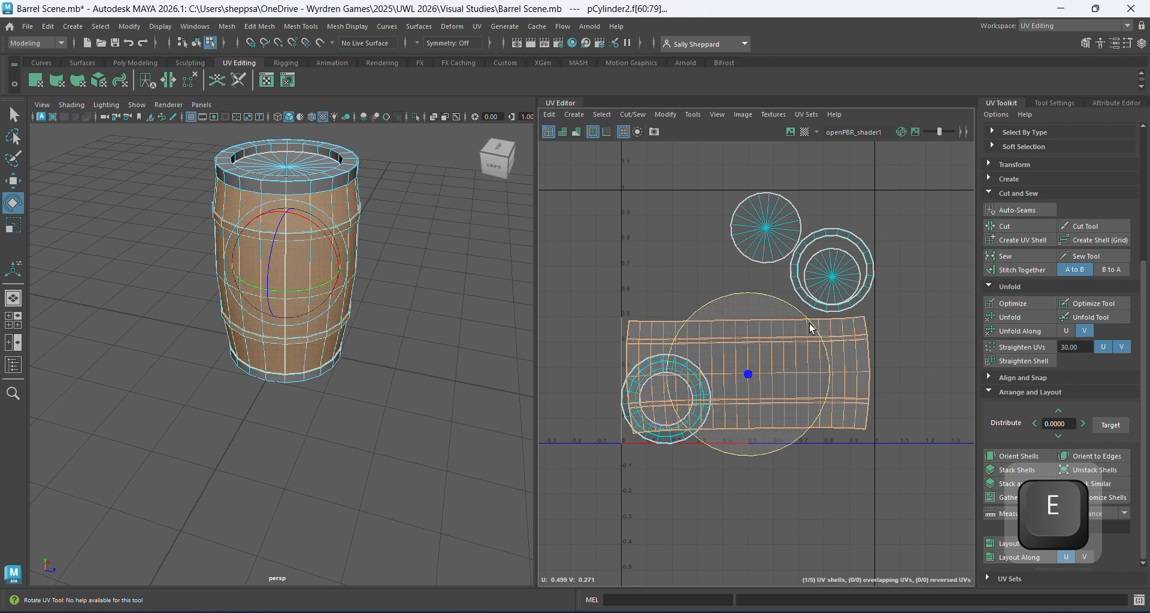
- Move the top rim's ring-shaped UV shell up off the barrel-side shell into the free space above it
click(674, 439)
key(w)
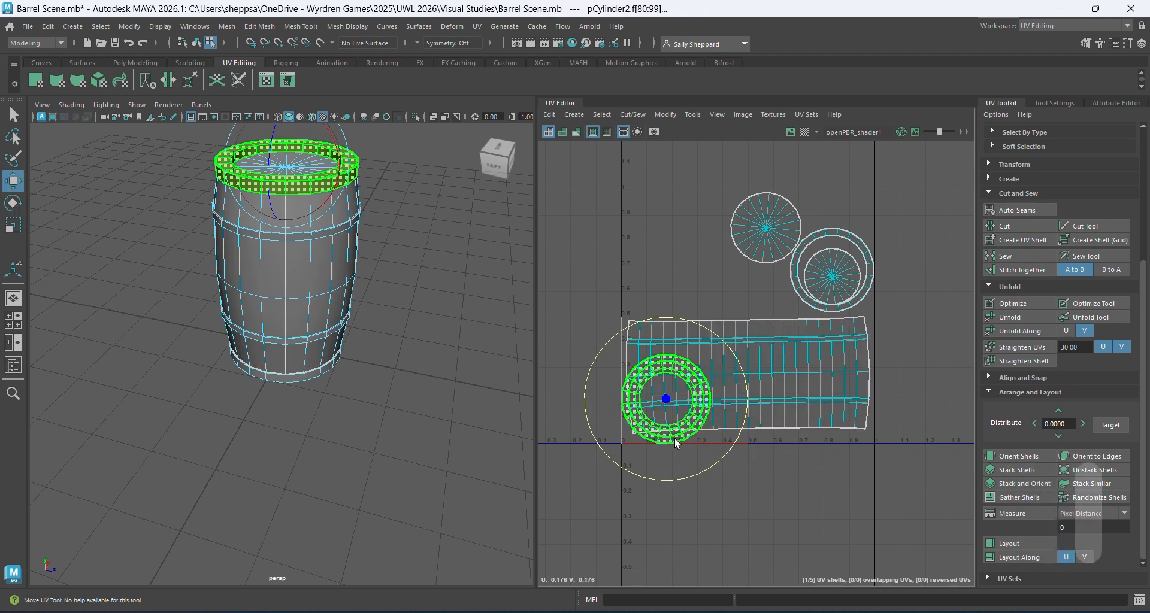
drag(666, 358, 739, 209)
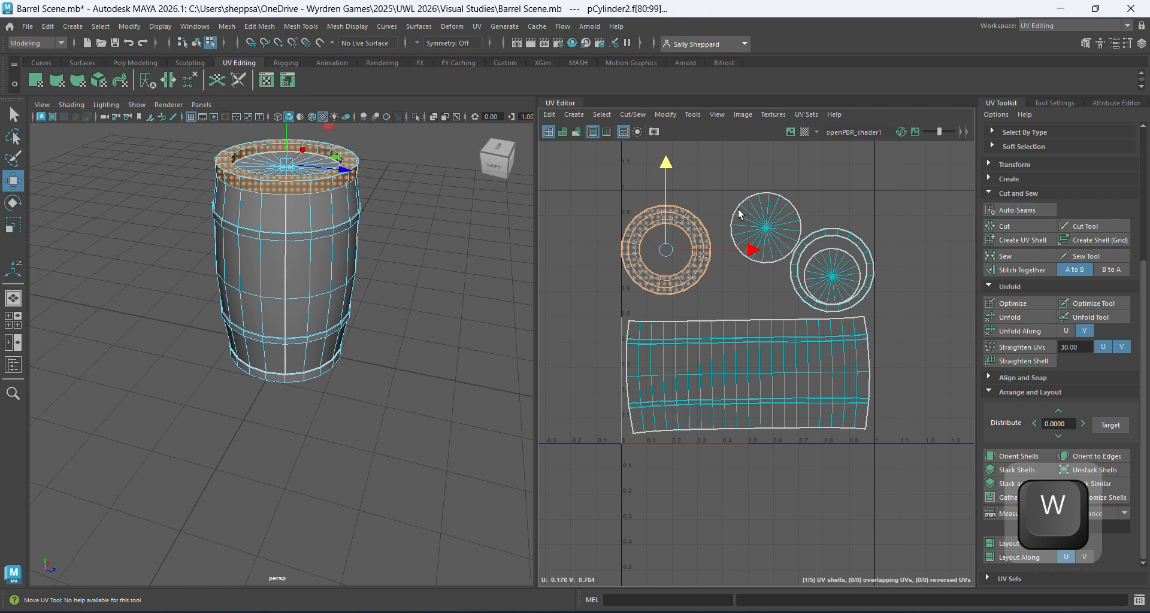
- Place the underside's disc shell between the two ring shells and centre the lid's disc shell inside the bottom band's ring
click(840, 280)
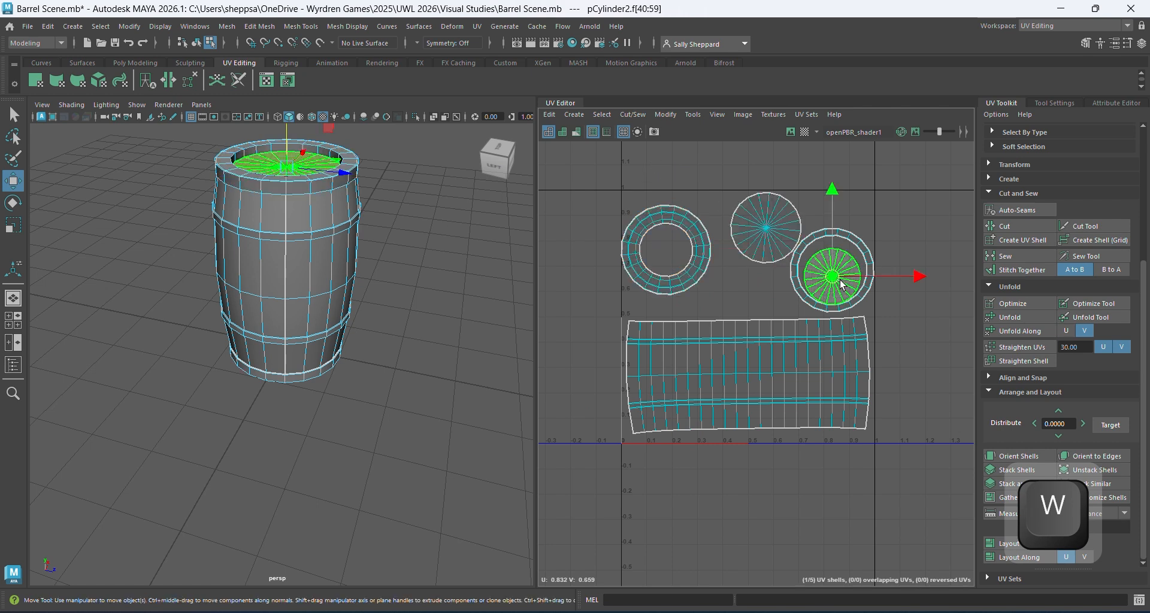
click(770, 236)
drag(768, 151, 761, 174)
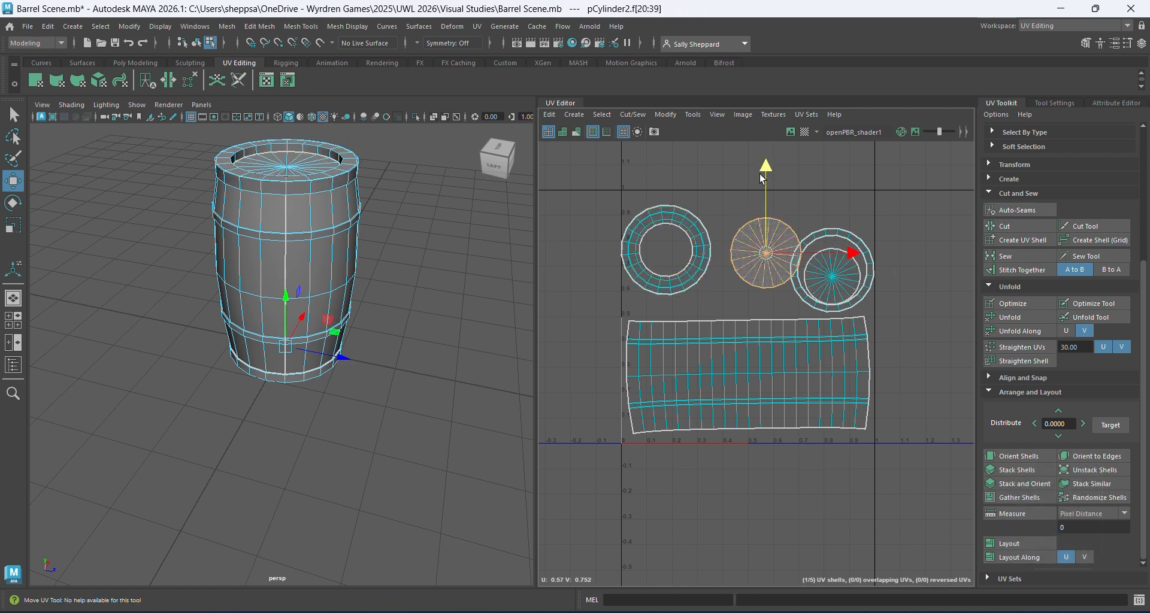
key(ctrl+z)
click(830, 246)
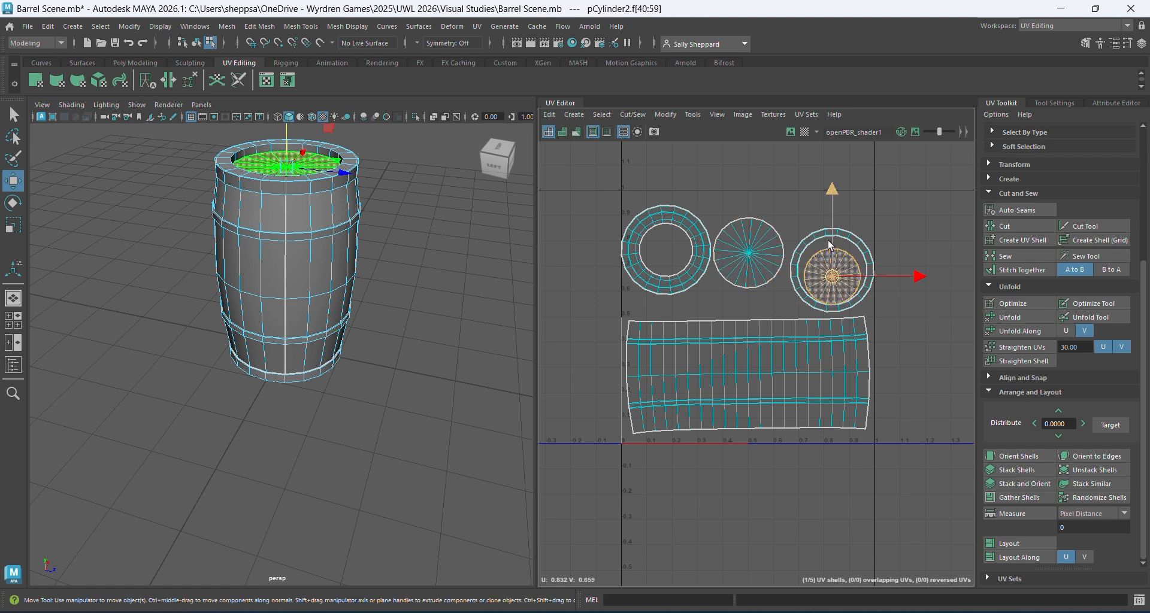
drag(832, 190, 834, 185)
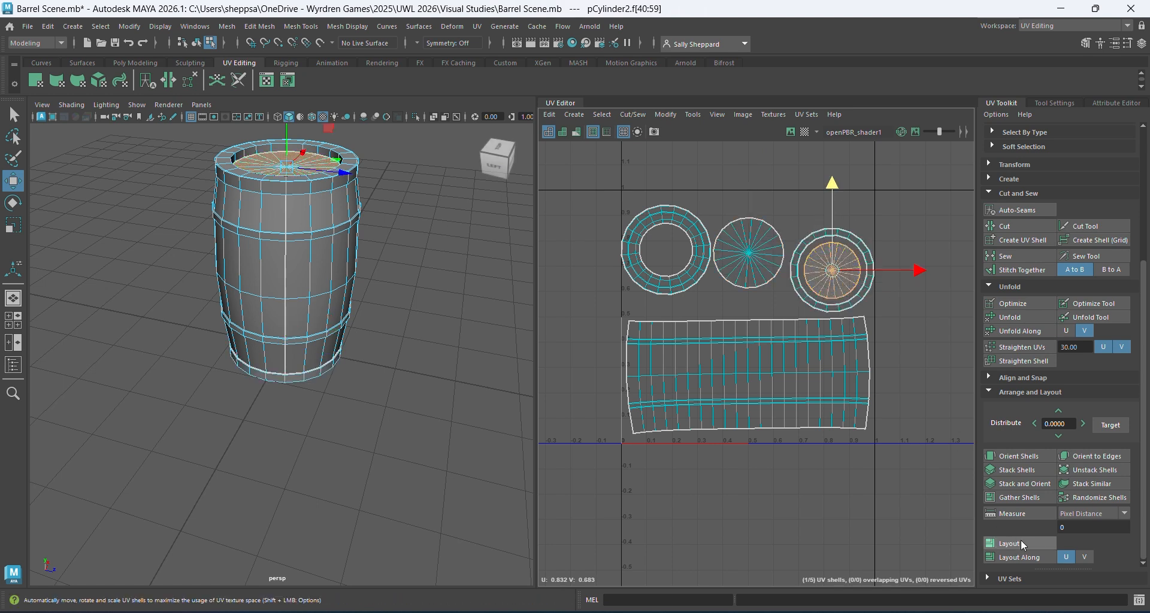
- Select all the UV shells again and rerun Layout to pack them around the straightened side shell
drag(914, 516, 562, 163)
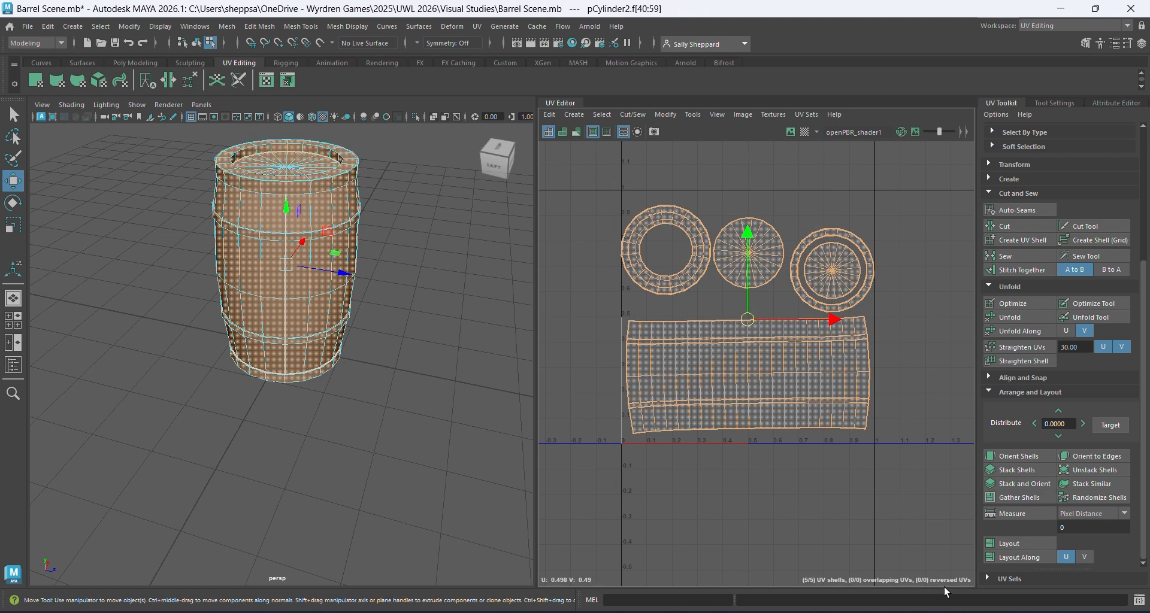
click(1009, 541)
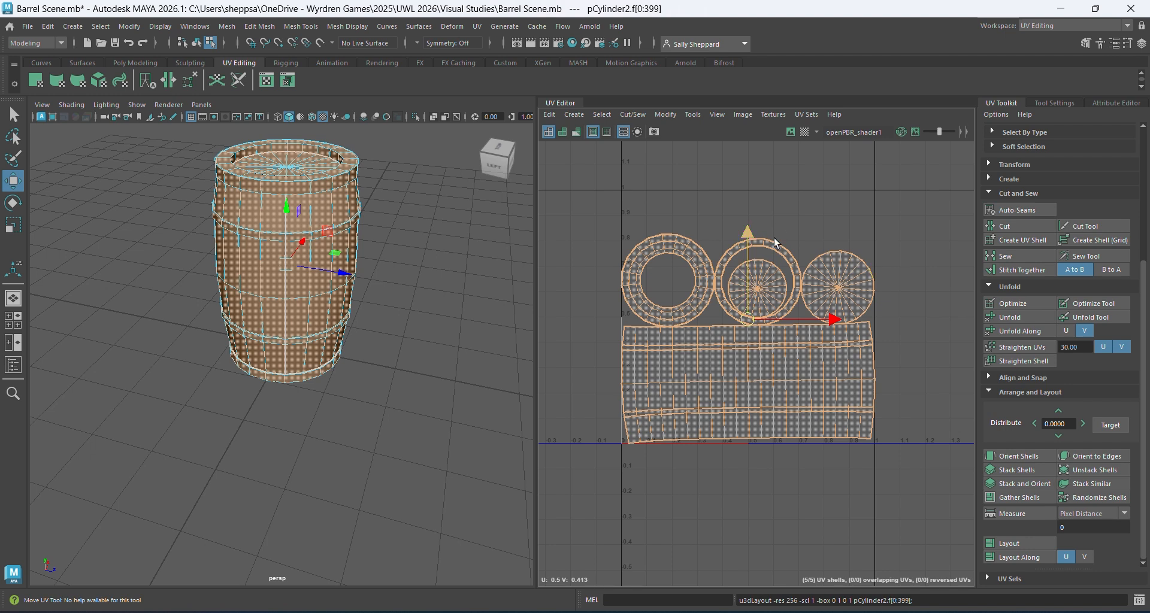
- Select the ring and disc UV shells and move them up slightly, away from the barrel-side shell
click(891, 274)
drag(908, 309, 631, 214)
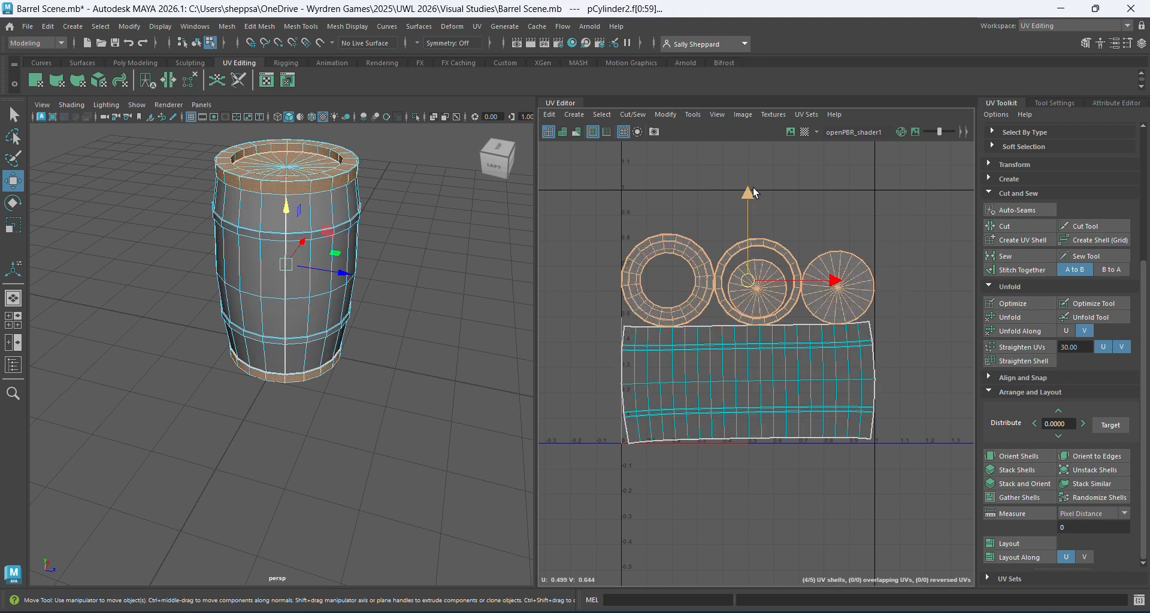
drag(753, 191, 753, 184)
click(820, 224)
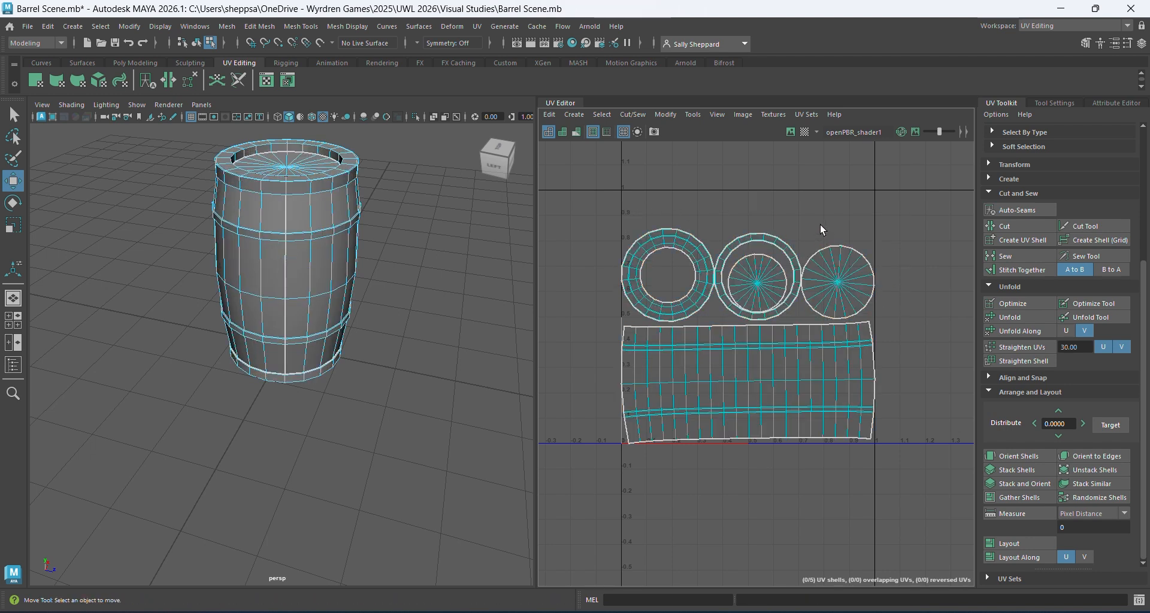
- Centre the lid's disc shell inside the bottom band's ring and scale it up uniformly until it nearly fills the opening
alt+scroll(775, 286, up, 3)
click(775, 286)
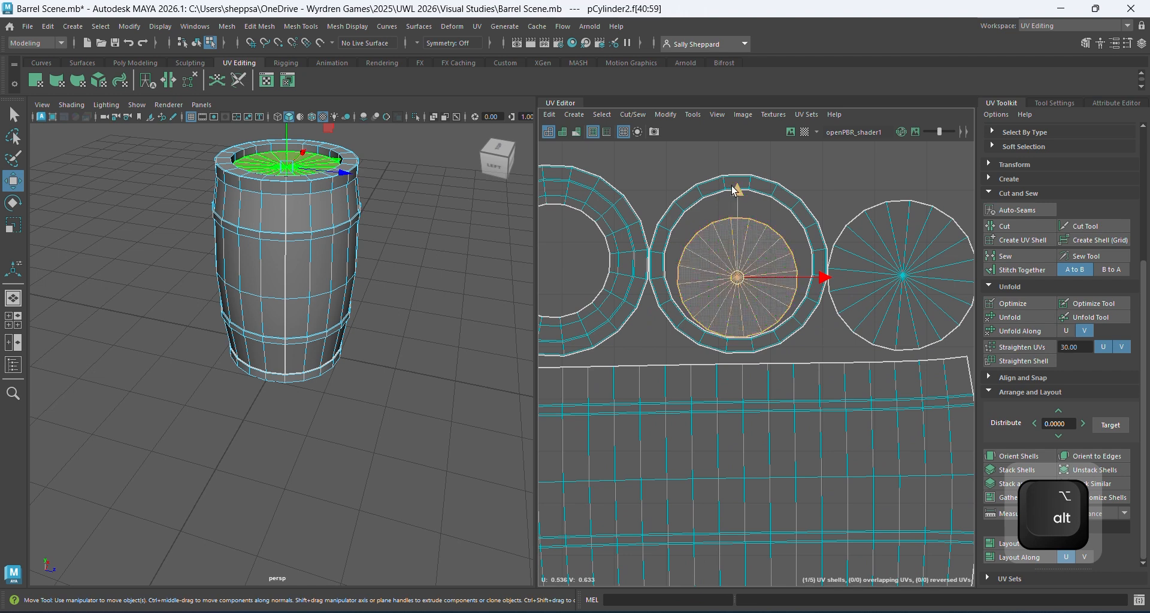
drag(736, 190, 736, 174)
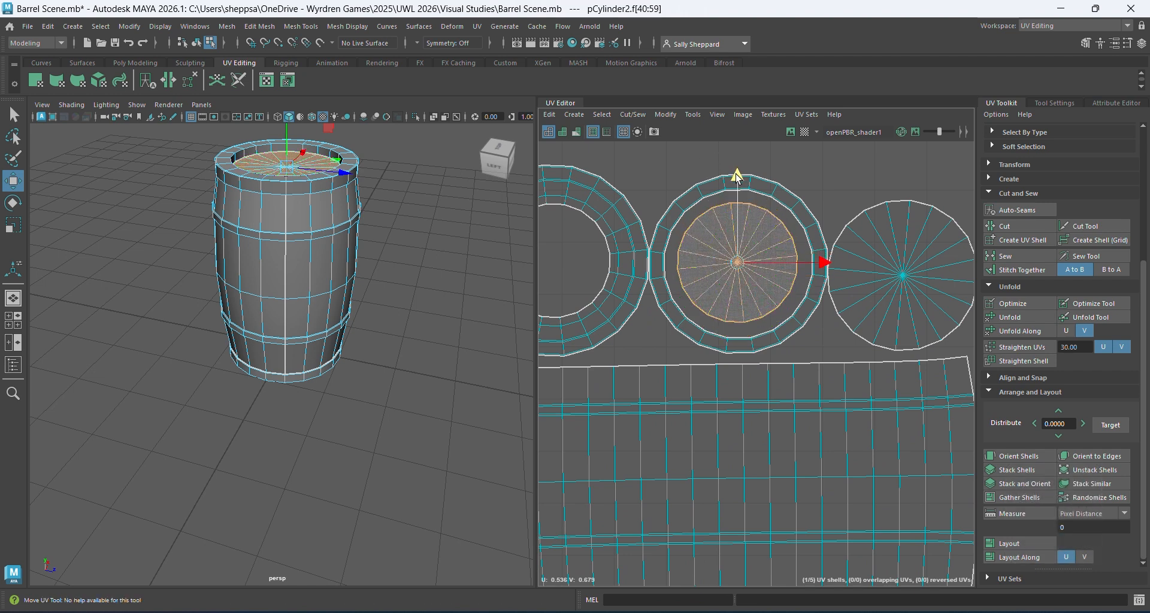
key(w)
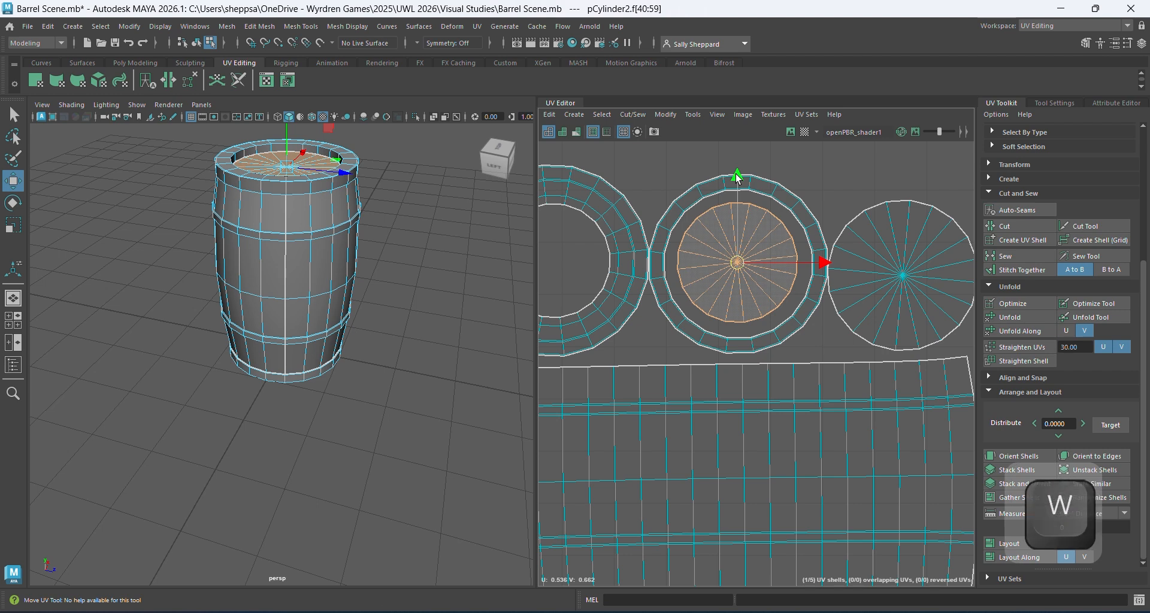
key(e)
key(r)
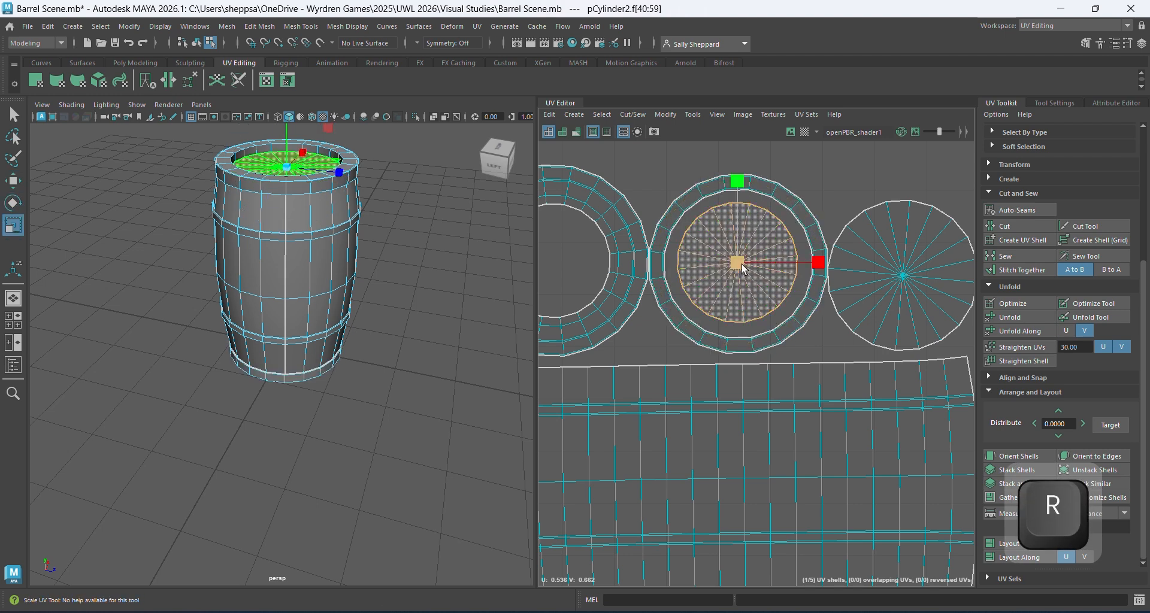
drag(745, 264, 753, 267)
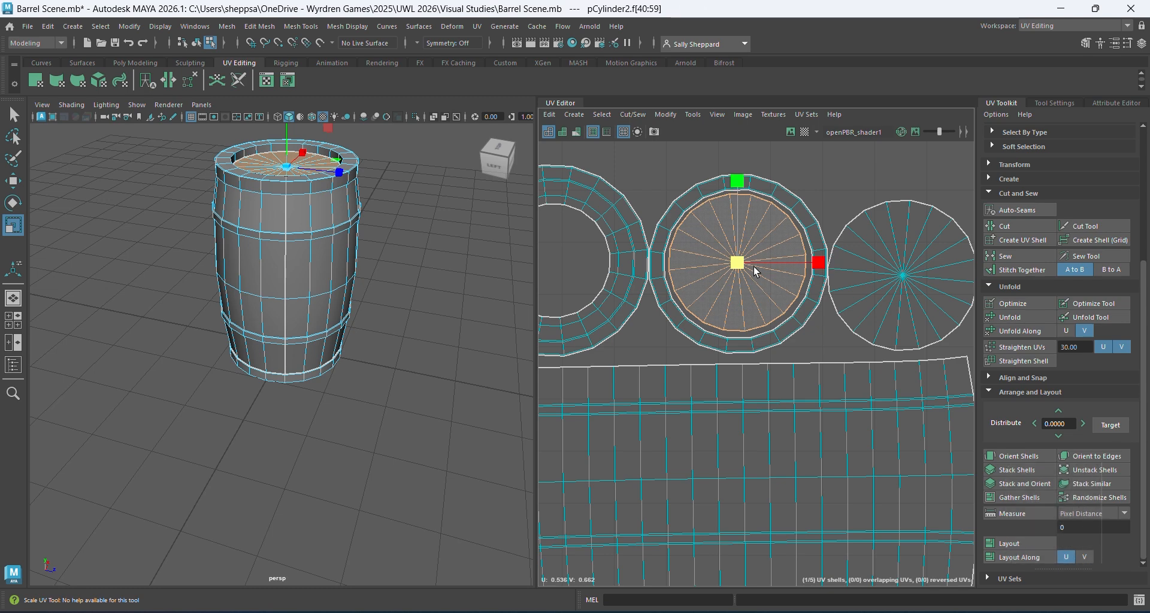
key(w)
click(850, 169)
key(r)
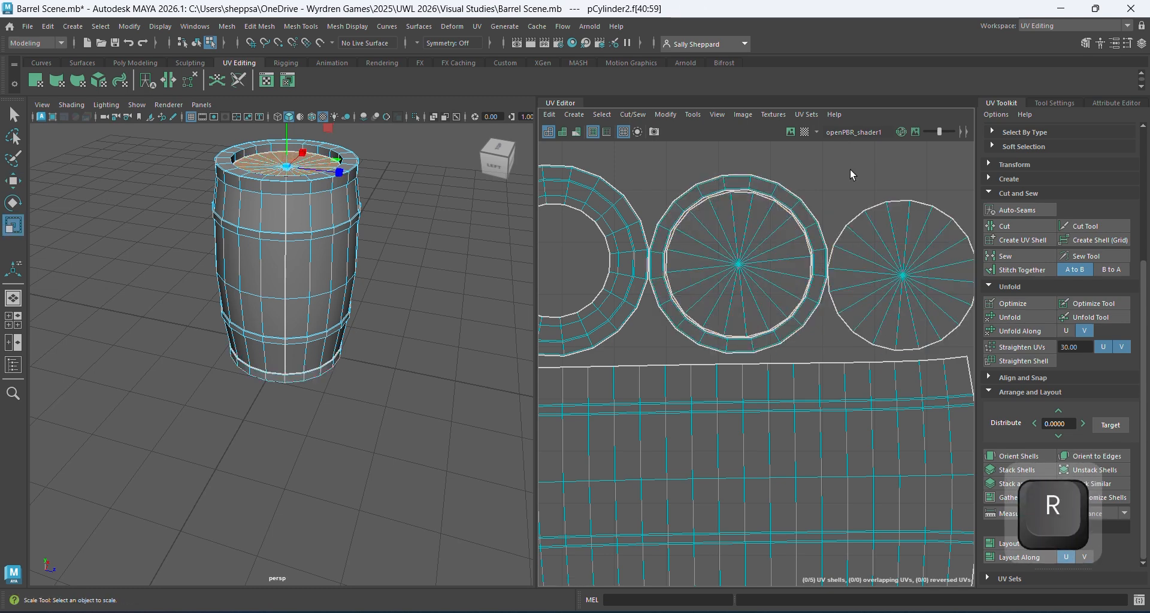
- Straighten the barrel-side shell's UVs in both U and V with a 30 angle tolerance
scroll(850, 169, down, 2)
click(833, 356)
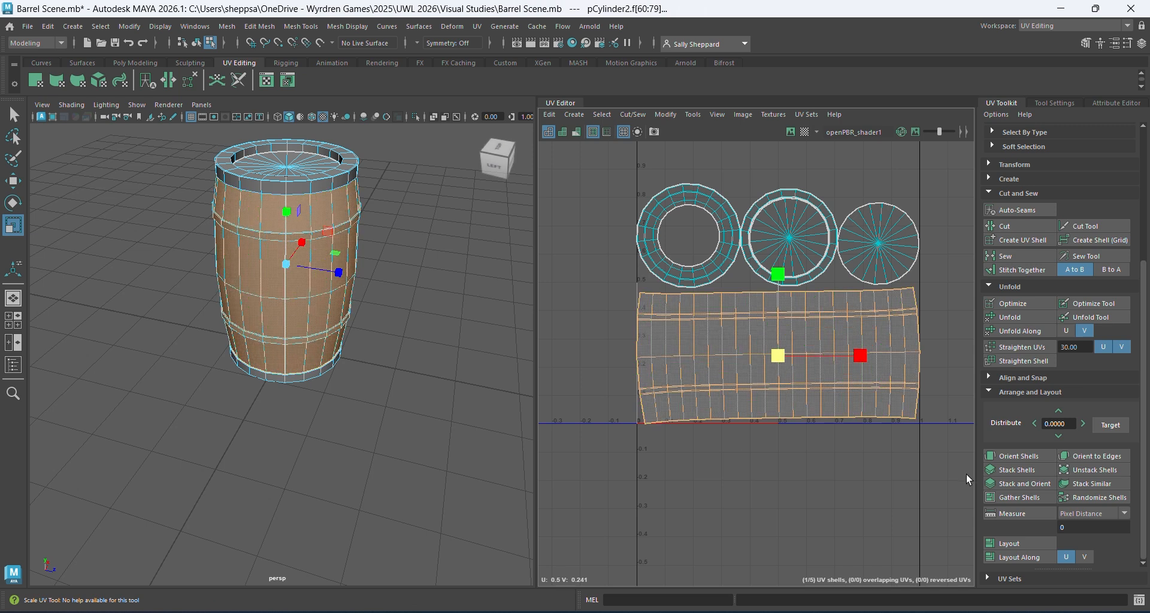
click(1021, 347)
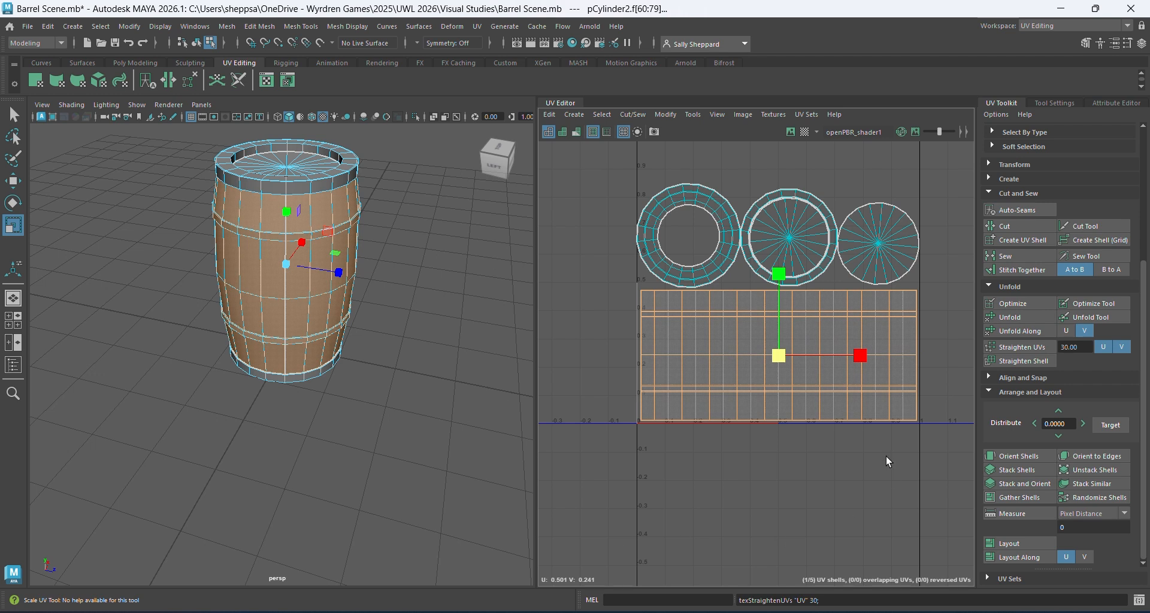
click(922, 449)
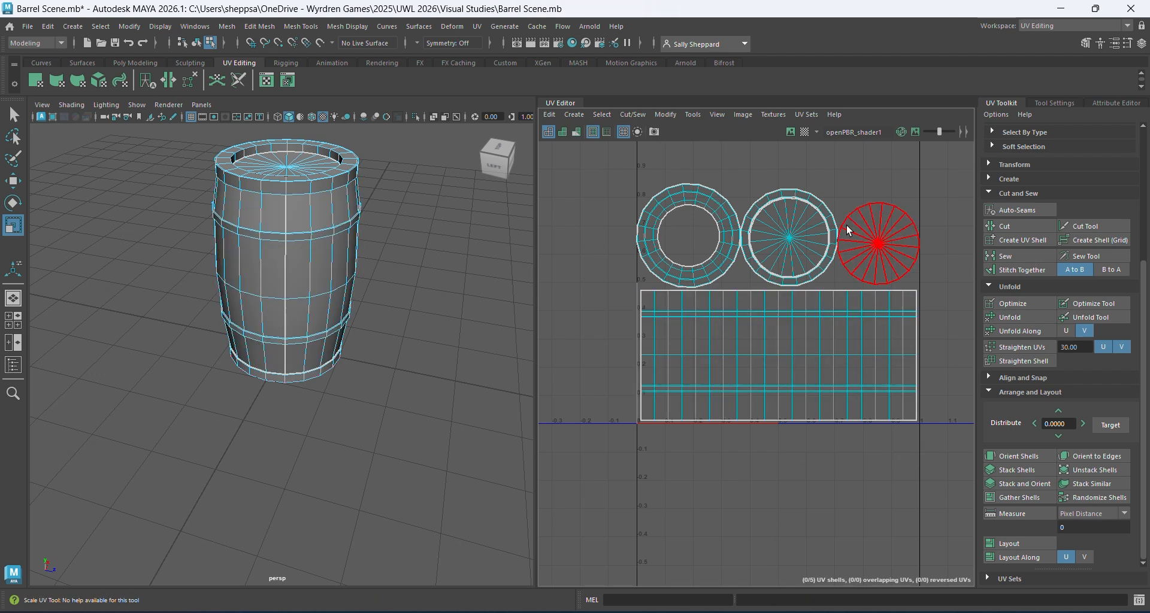
- Select all UV shells and save a 2048 × 2048 PNG UV snapshot named Barrel Texture 1 in Downloads, overwriting the existing file
key(ctrl+a)
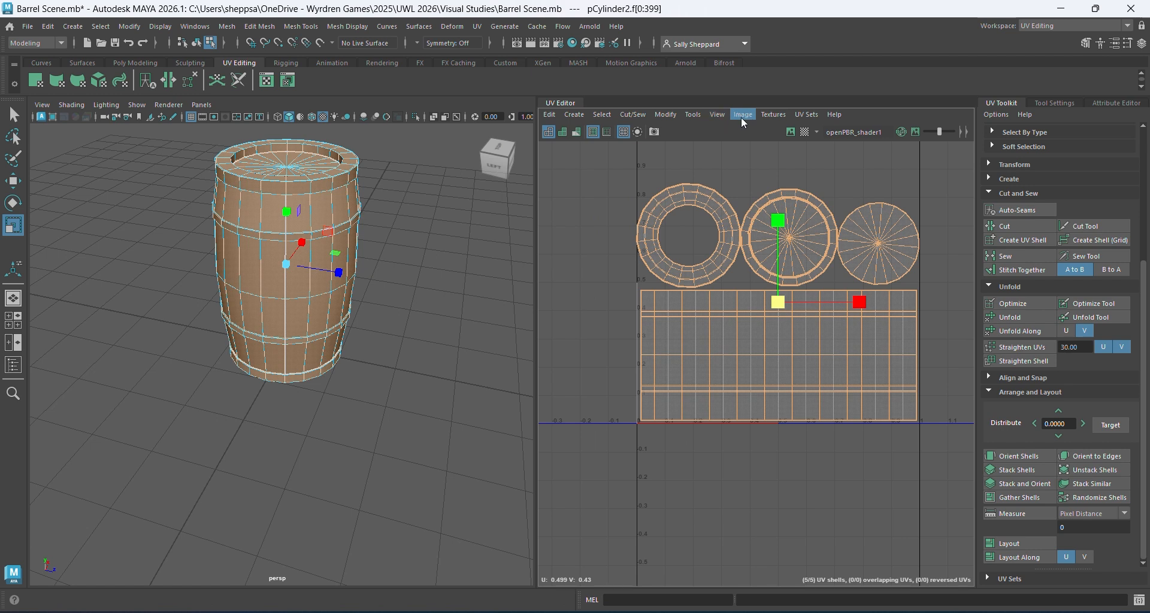
click(742, 117)
click(794, 318)
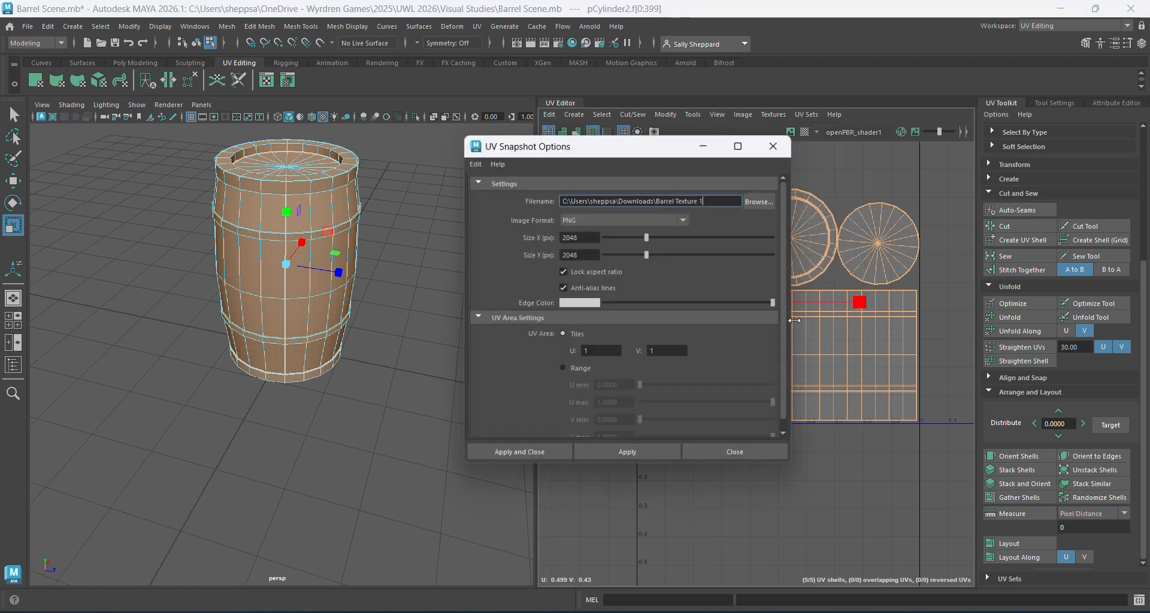
click(627, 452)
click(552, 452)
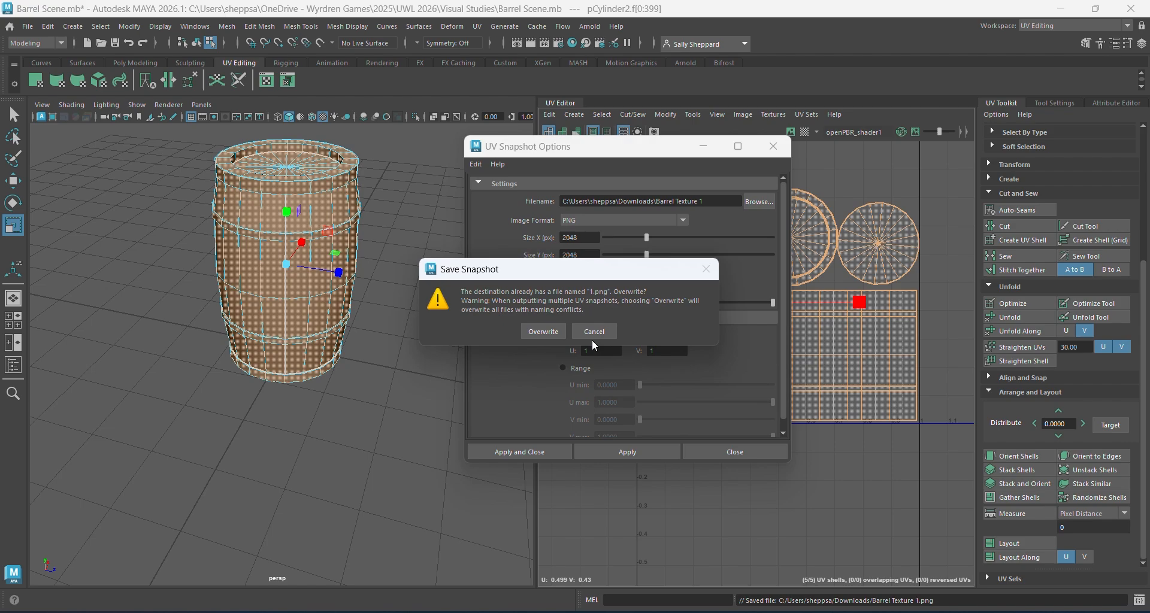
click(544, 331)
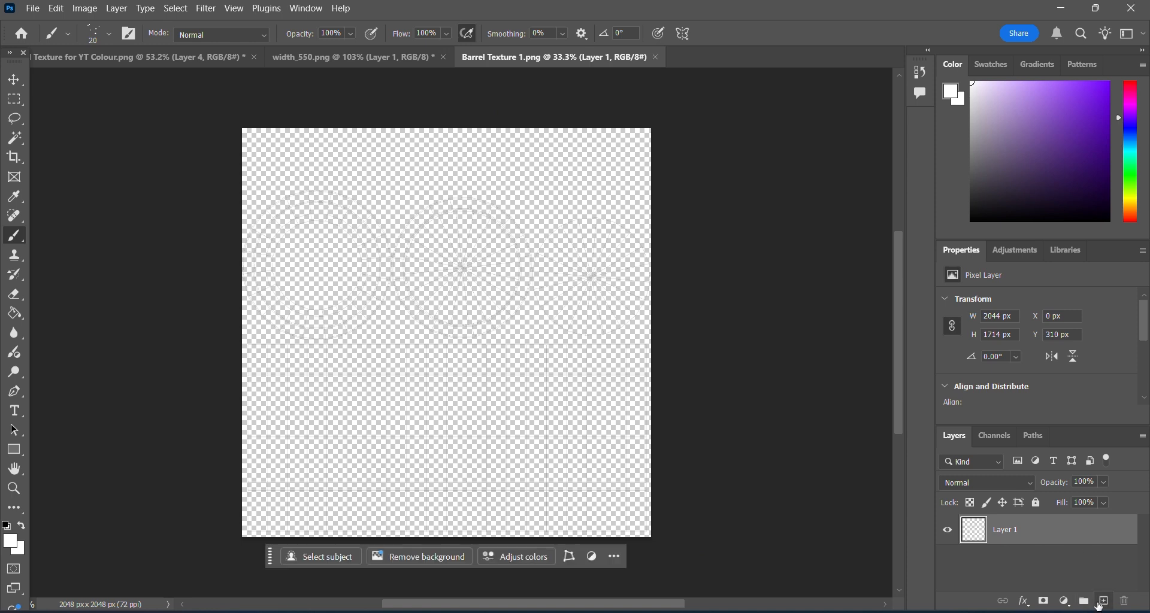
- In Photoshop, add a new layer beneath the UV wireframe layer of Barrel Texture 1.png and fill it with black
click(1104, 600)
drag(1031, 533, 1032, 574)
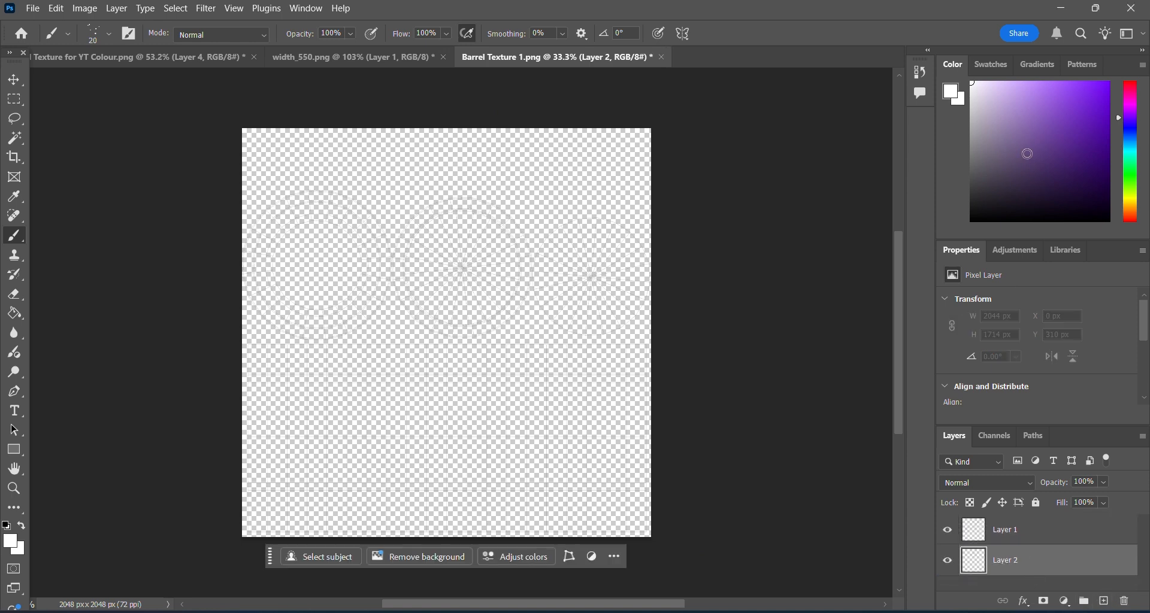
click(21, 308)
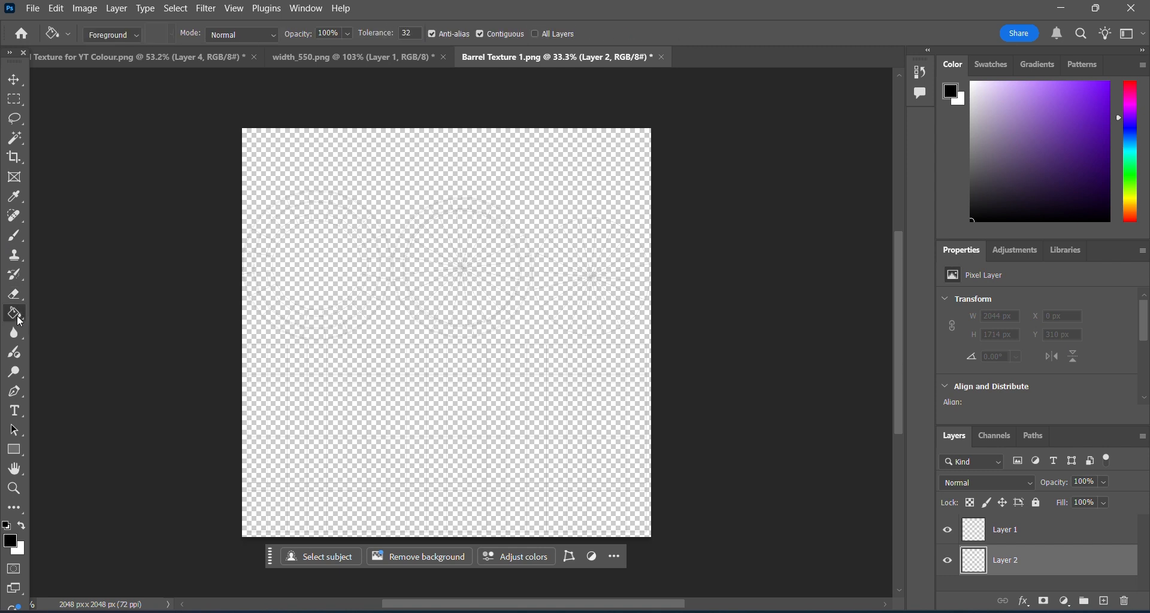
click(299, 367)
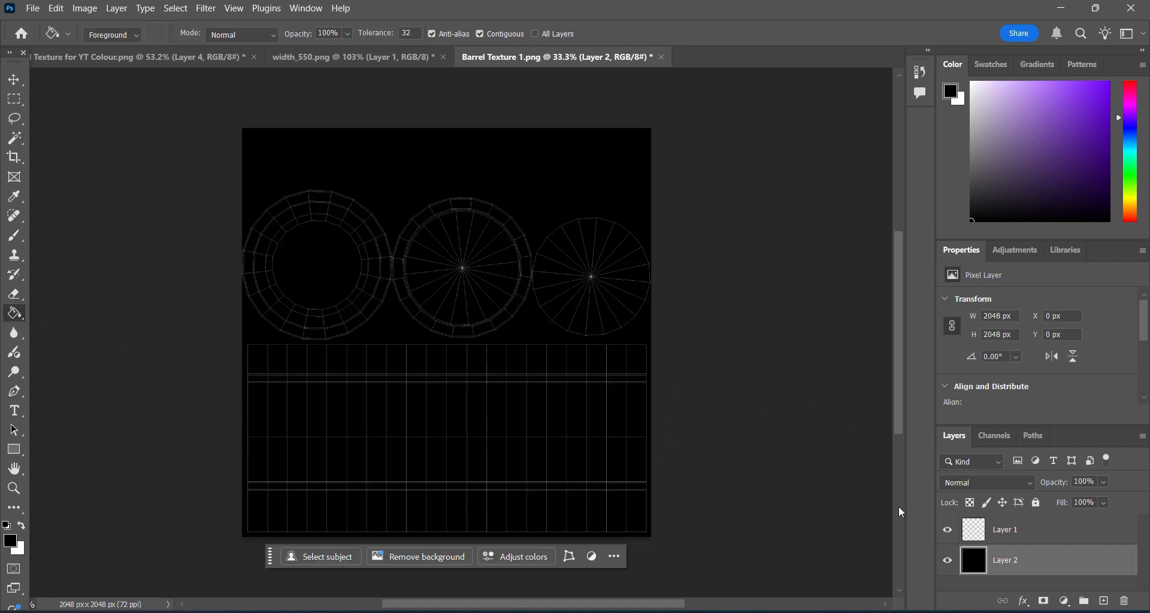
- Brighten the wireframe layer with a Levels adjustment, setting the white input level to 2
click(996, 541)
click(100, 16)
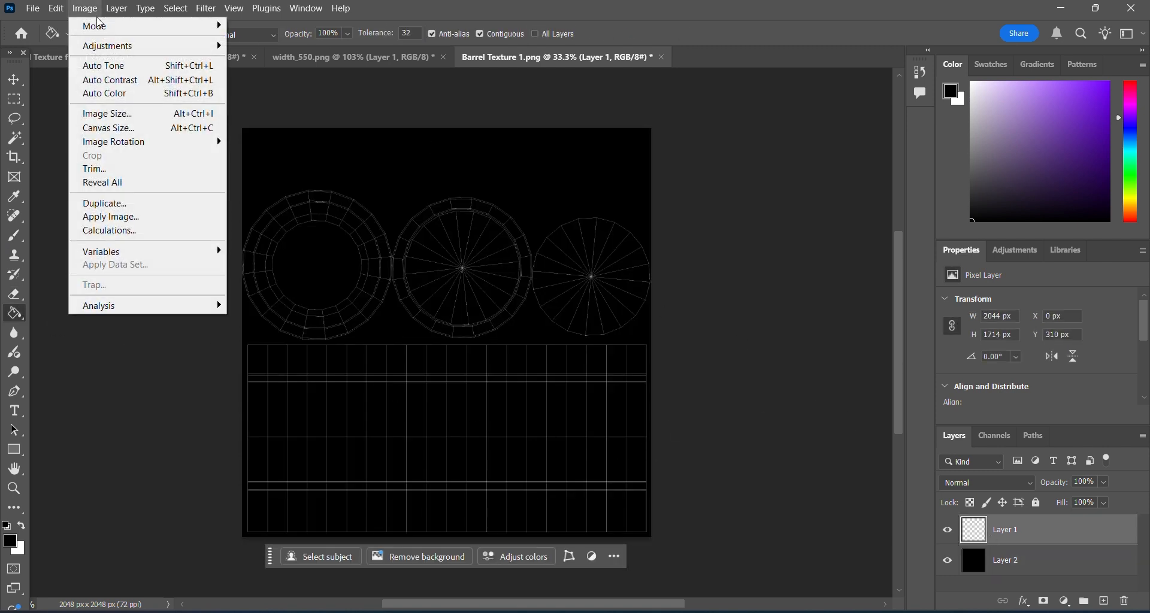
mouse_move(123, 45)
click(323, 59)
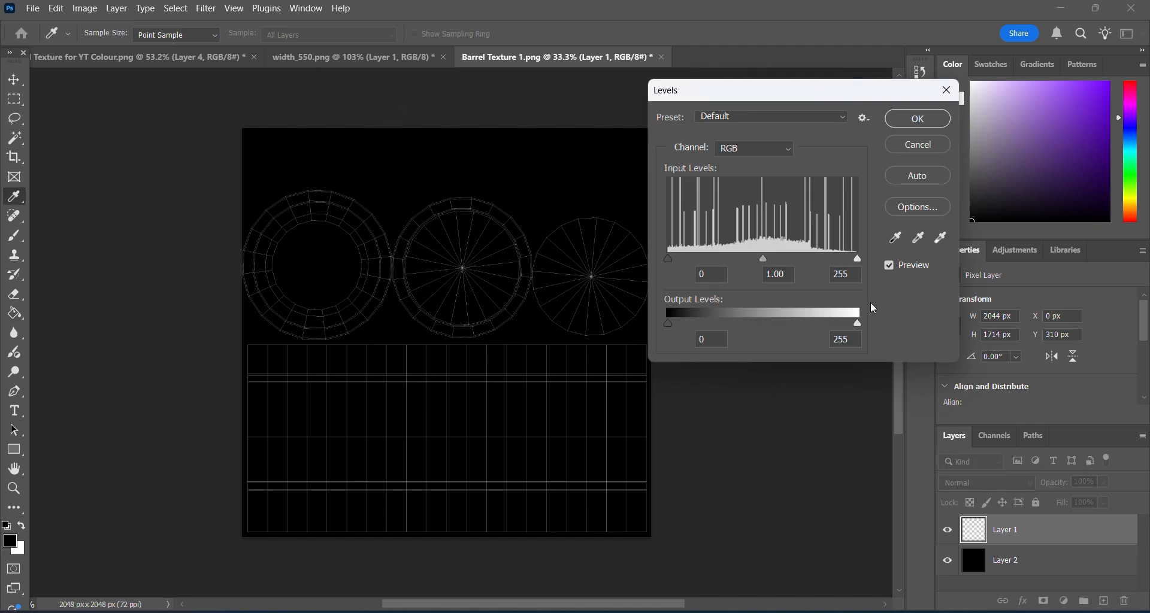
drag(851, 261, 709, 264)
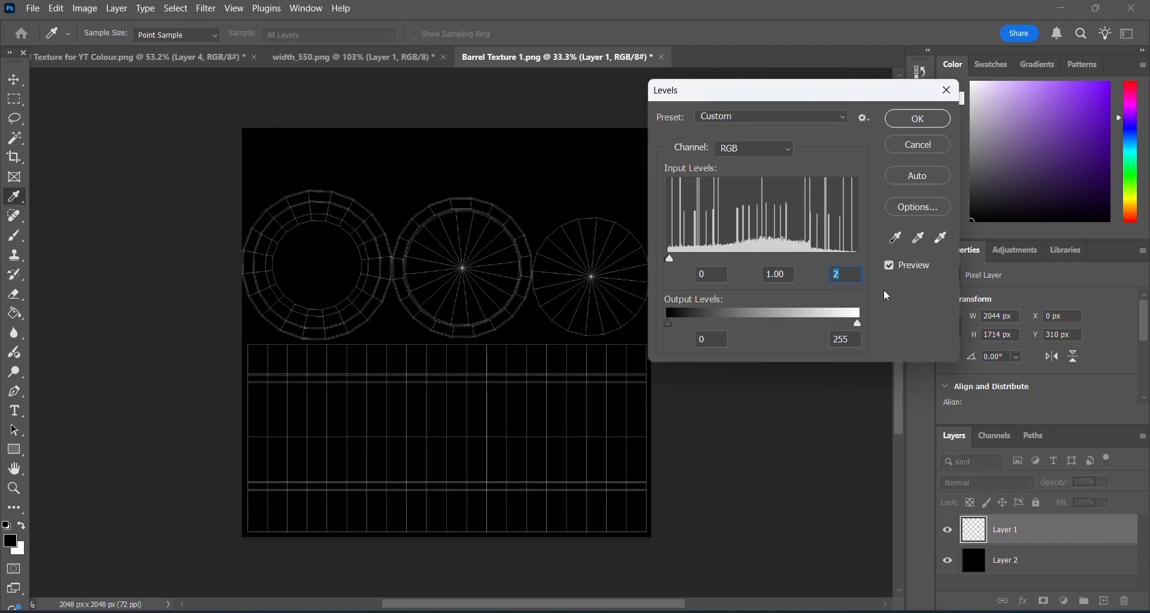
click(941, 120)
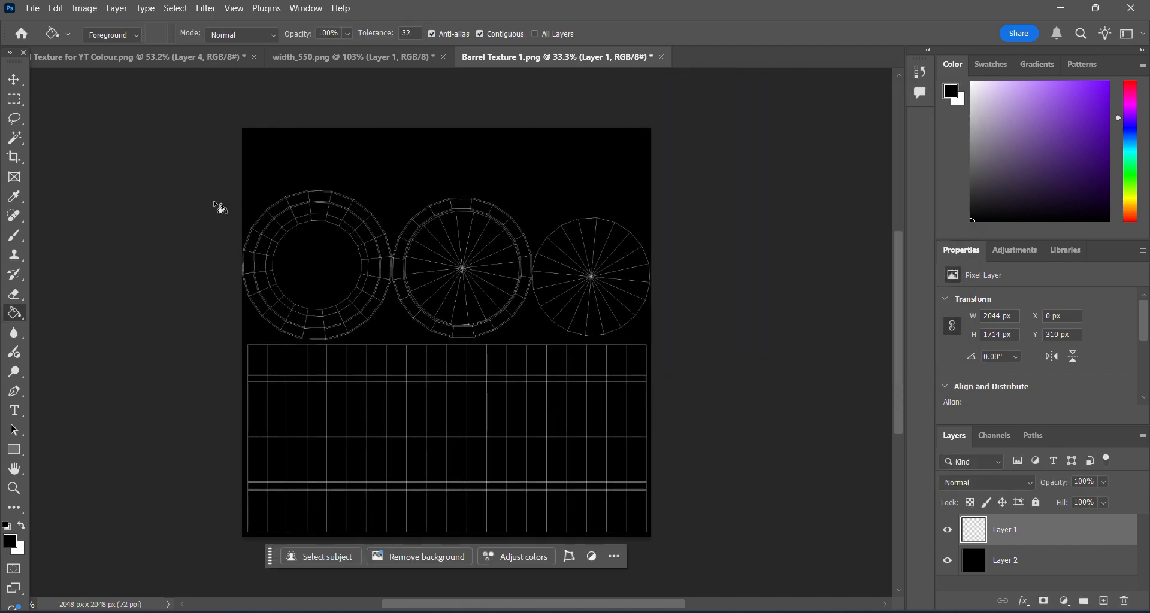
- Subtract the empty area around the UV shells from the full-canvas selection, leaving the shell outlines selected
click(15, 487)
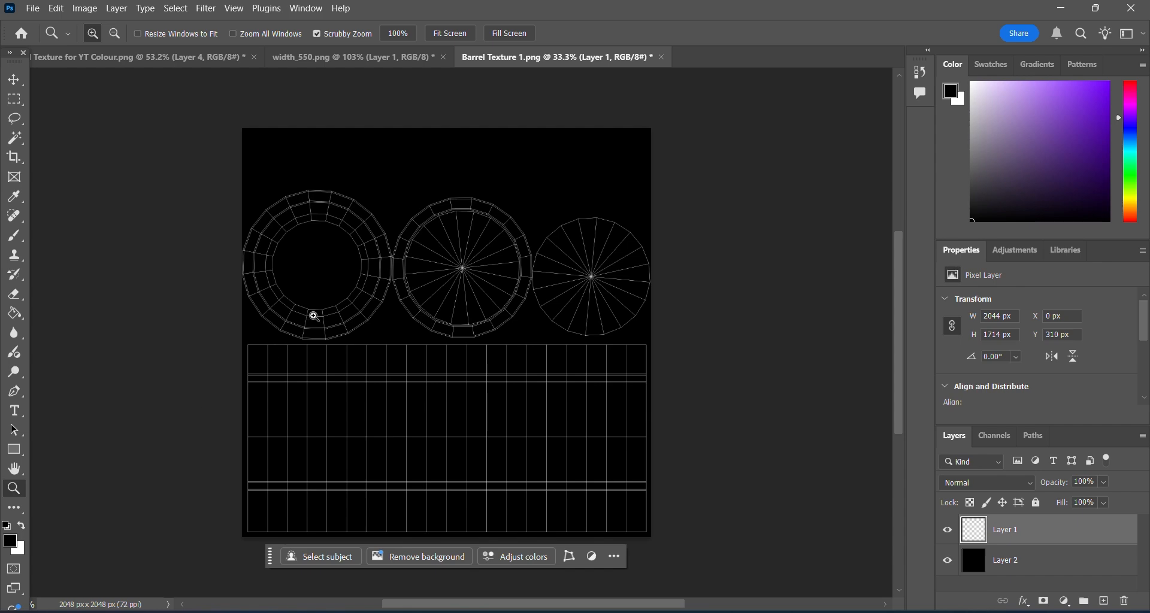
drag(403, 277, 406, 308)
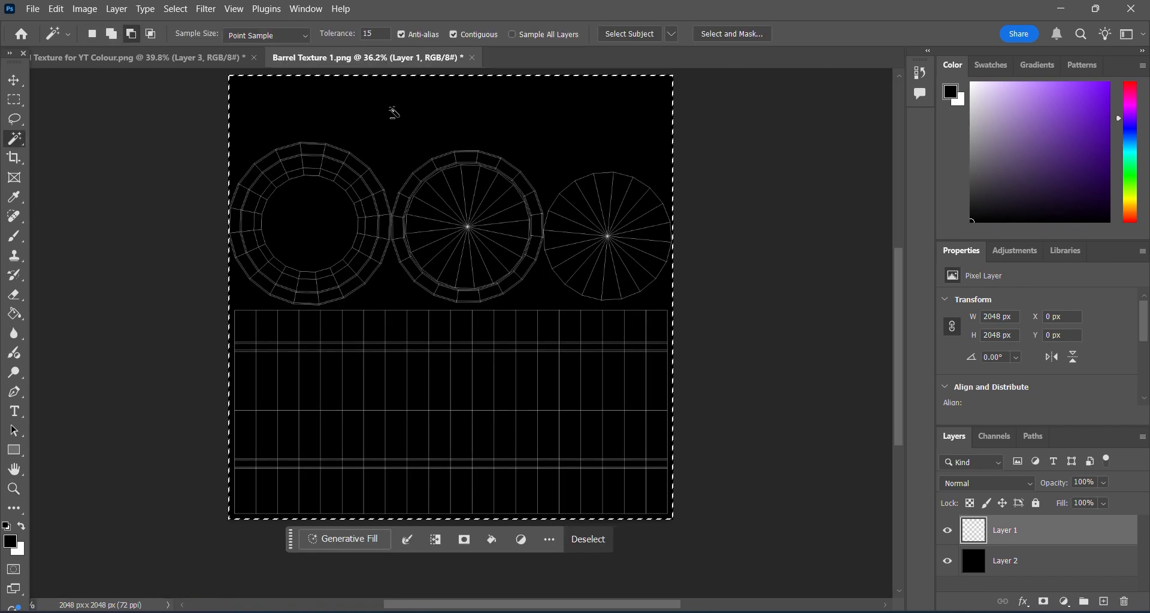
click(393, 110)
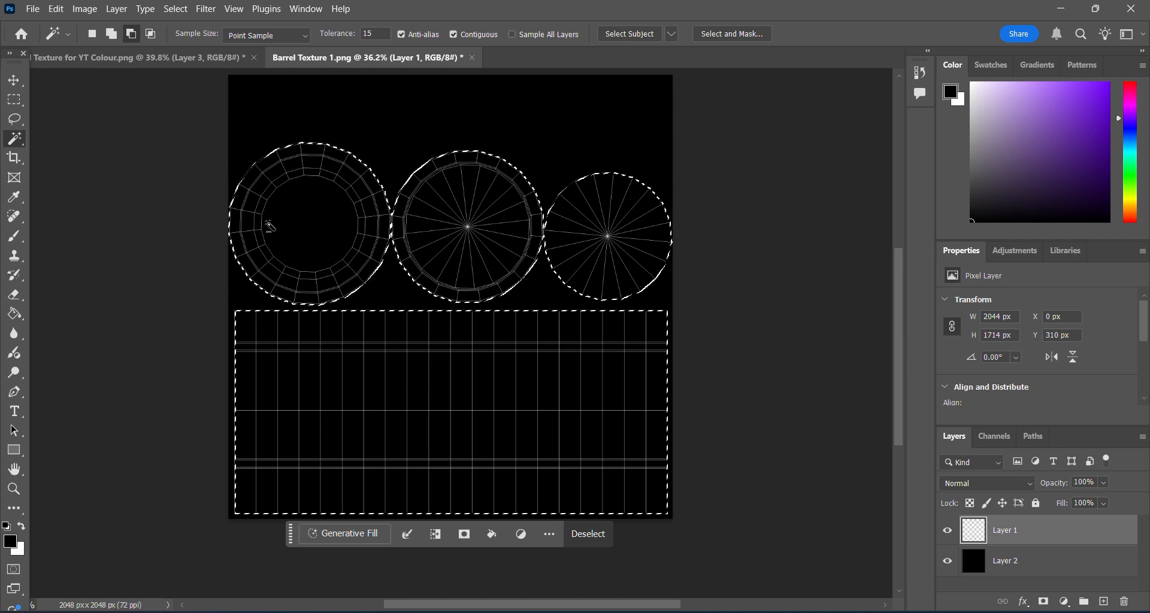
- Add a new layer beneath the wireframe layer and fill the selected shells on it with dark brown
key(g)
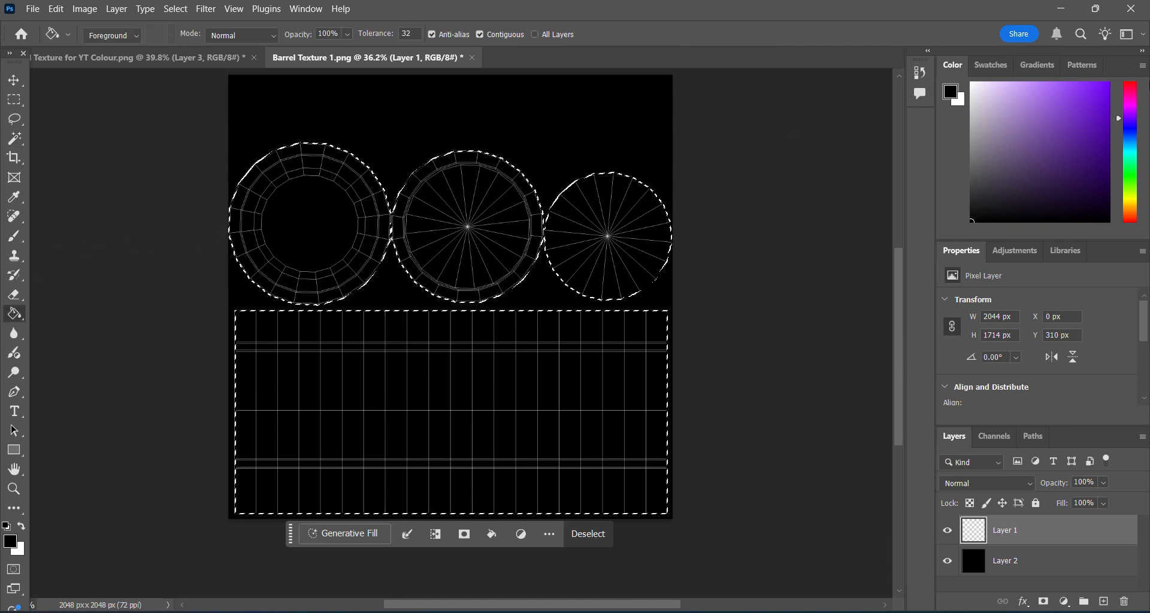
drag(1130, 194, 1130, 215)
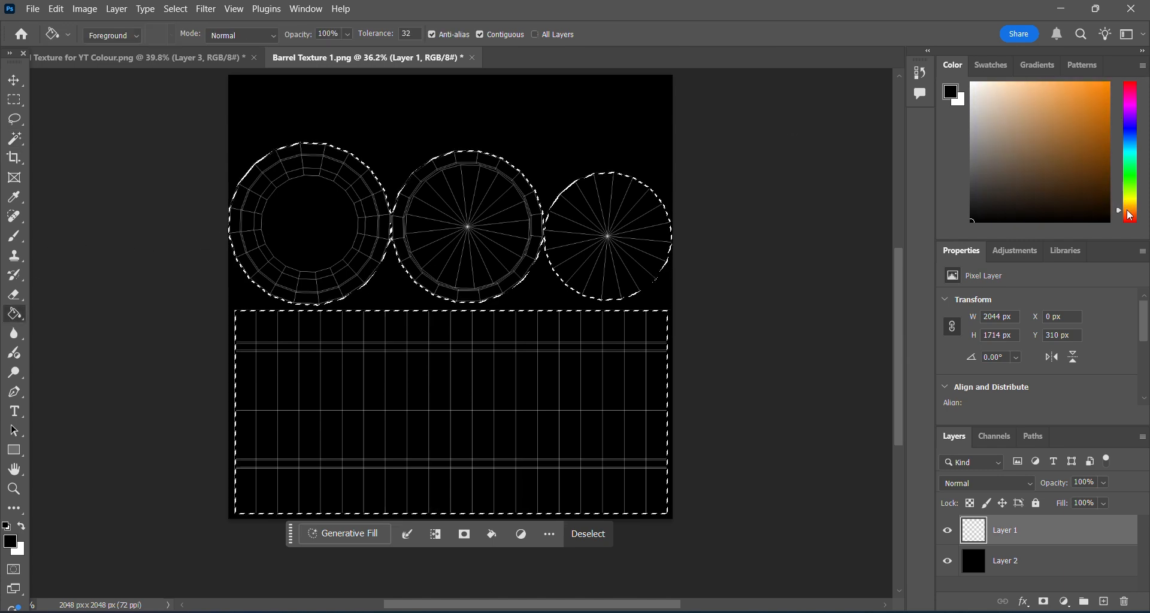
click(1104, 602)
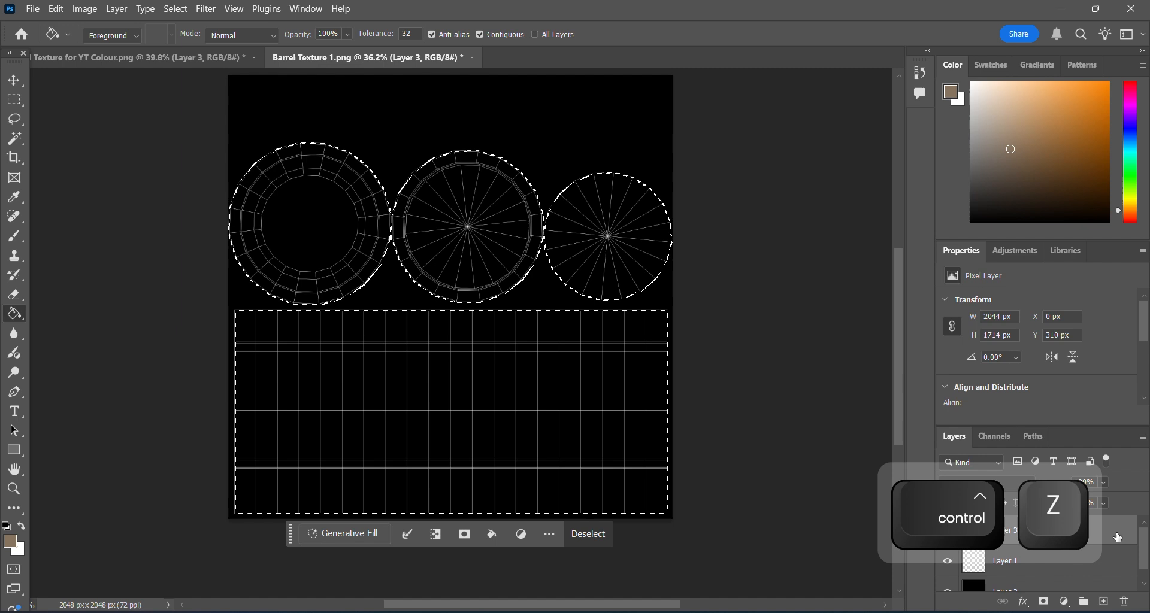
drag(1115, 536, 1114, 558)
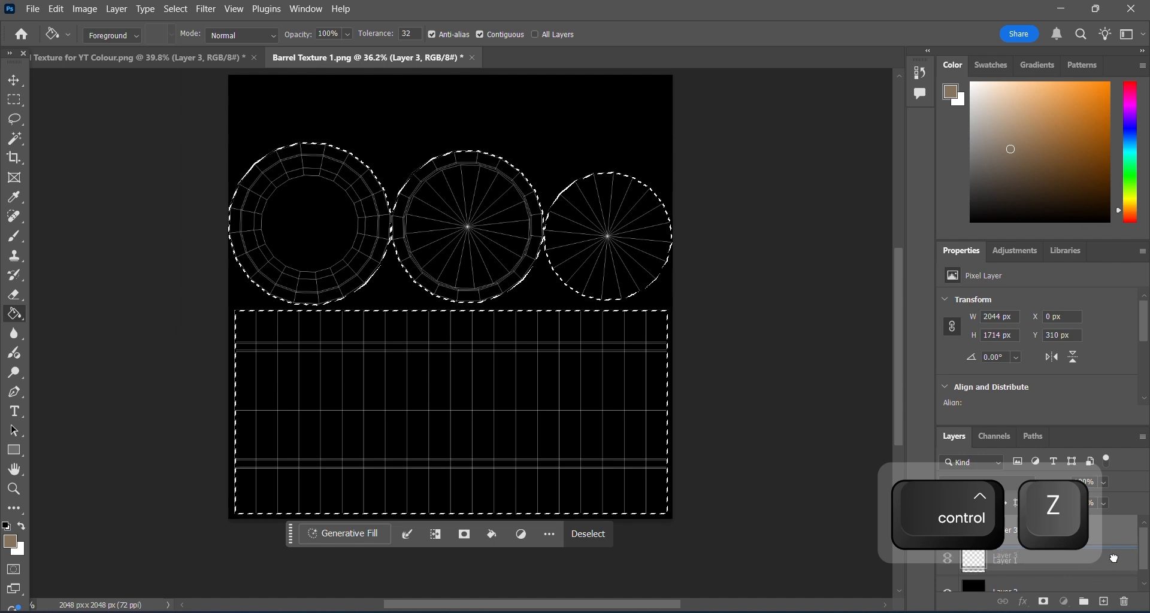
click(665, 376)
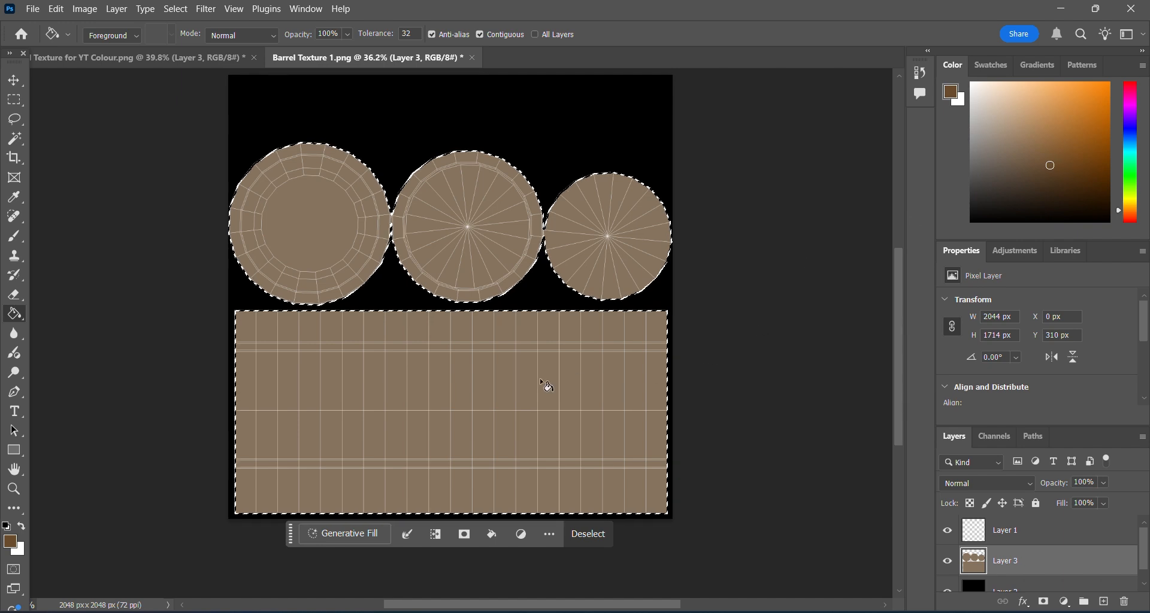
click(576, 367)
click(574, 269)
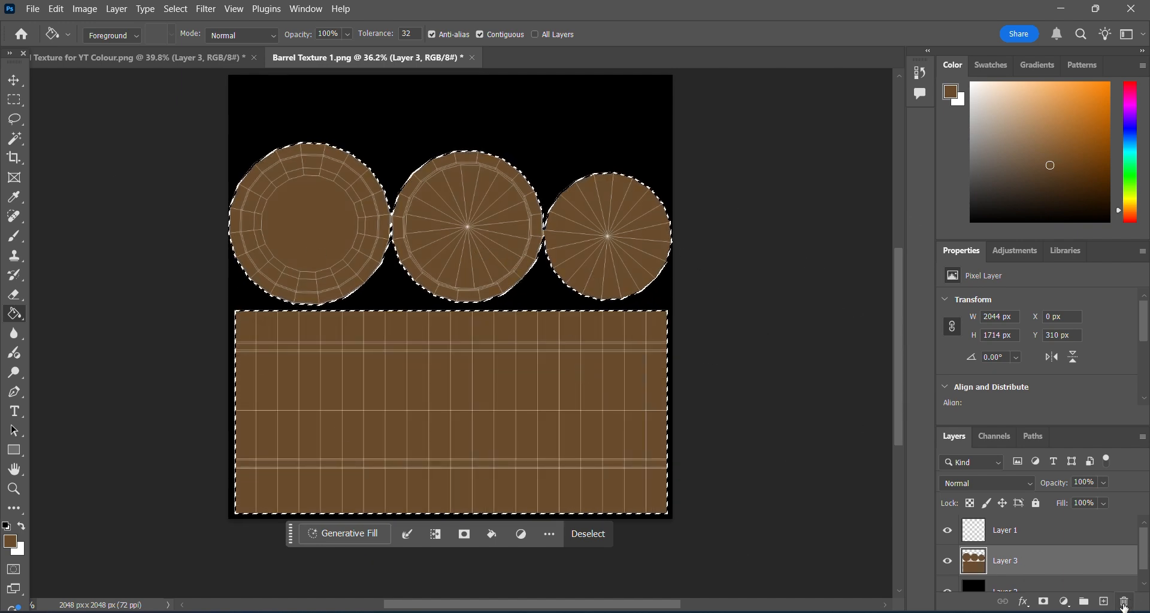
- Using the wireframe layer, subtract the wide ring shell's open centre from the selection and make the brown fill layer active
click(1025, 538)
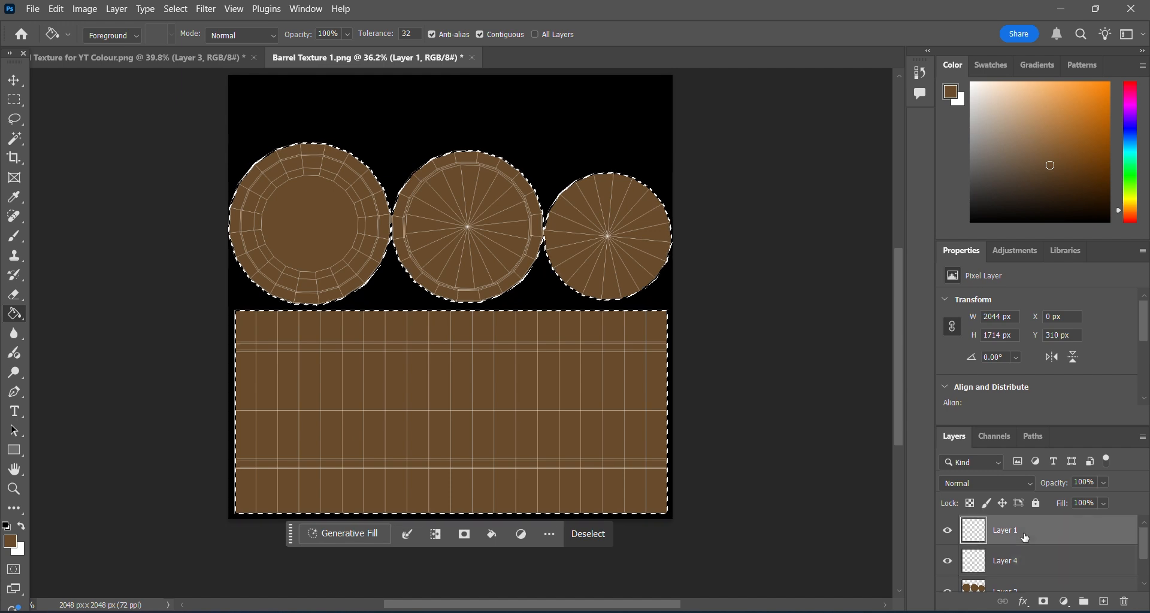
key(m)
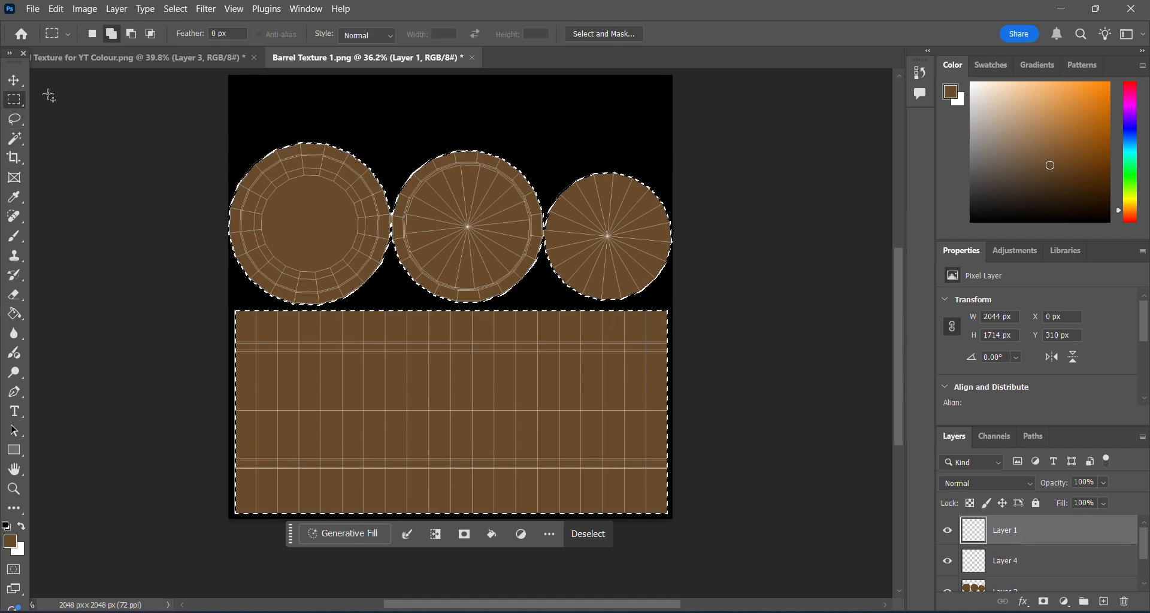
click(16, 138)
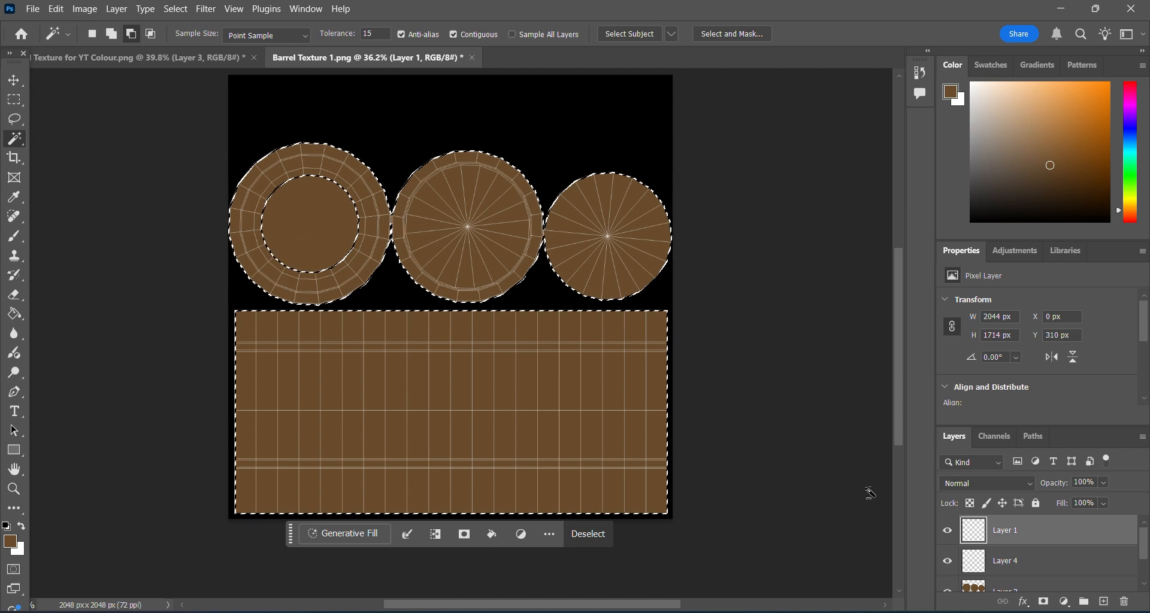
click(995, 587)
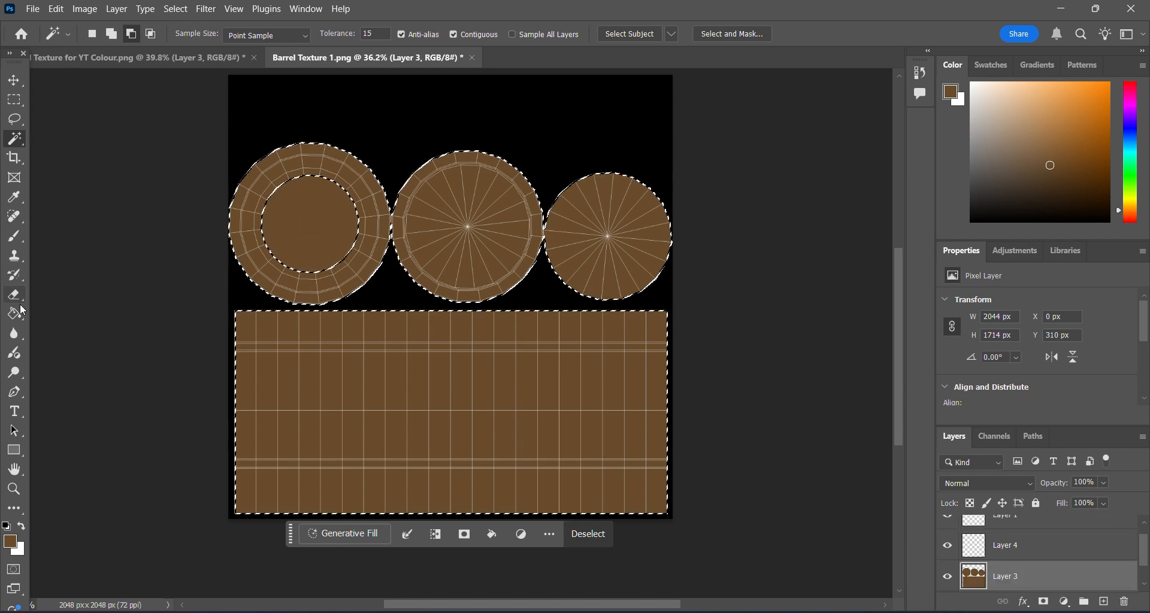
- Undo the shell selection, select only the wide ring's open centre on the wireframe layer, and delete the brown fill inside it
key(ctrl+z)
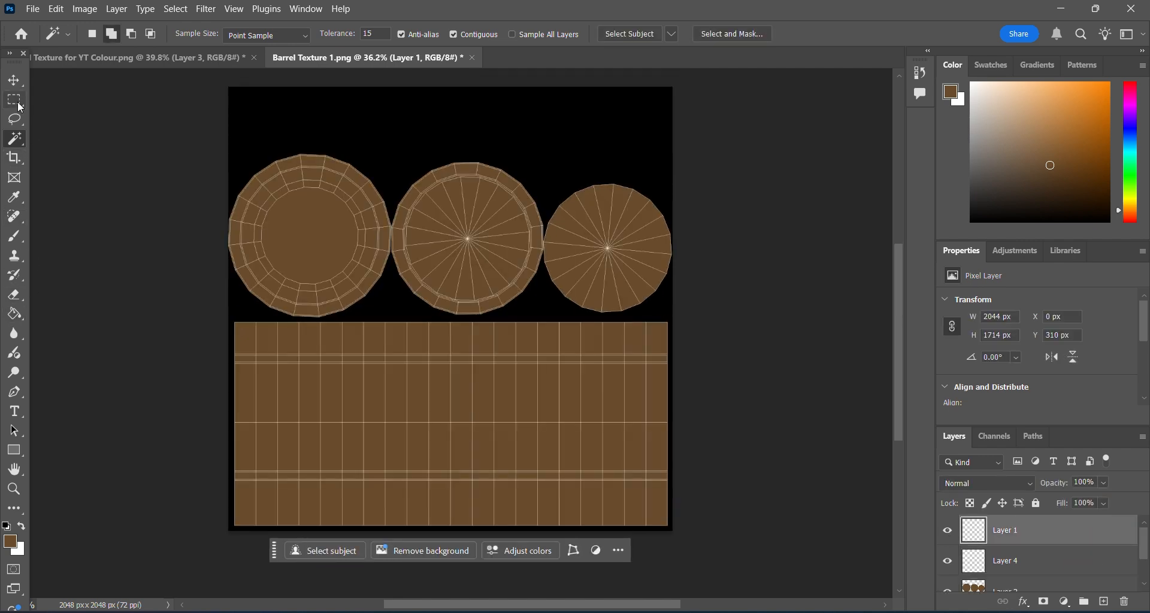
click(301, 239)
click(995, 586)
key(Delete)
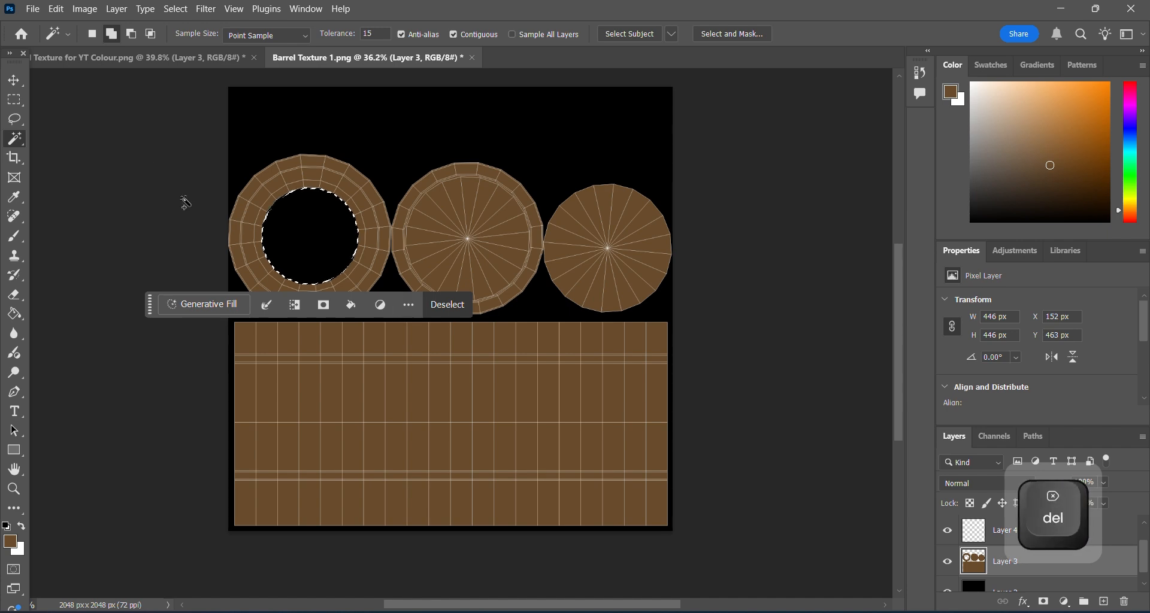
click(15, 122)
key(ctrl+d)
- Add a new layer above the brown fill layer and clip it to that fill
click(1105, 602)
right_click(1053, 569)
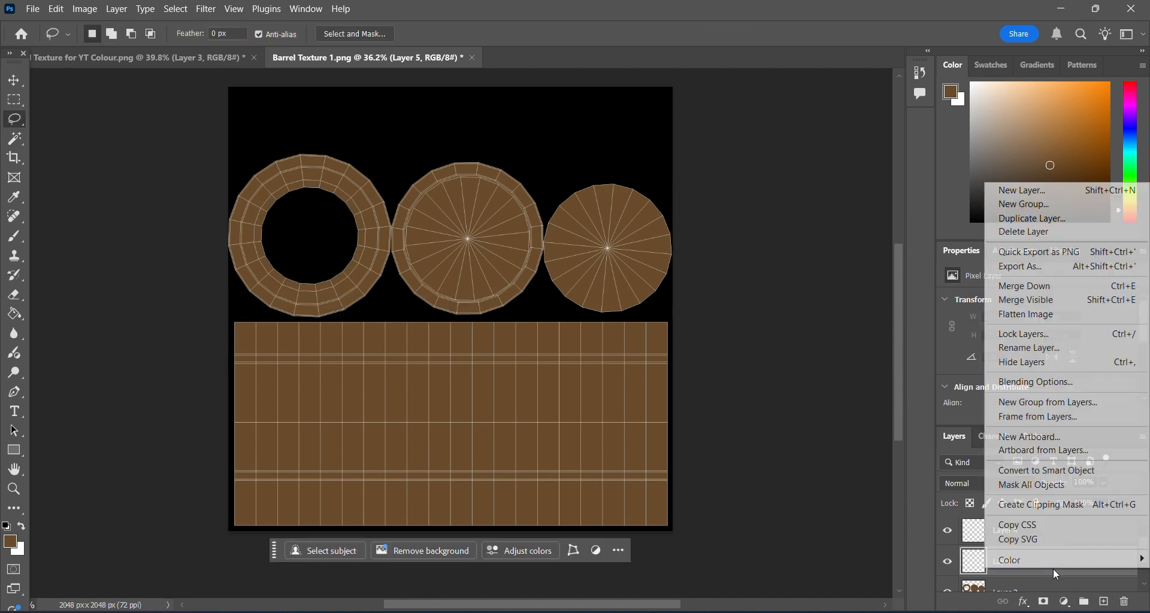
click(1039, 506)
- Select a rectangle around the wide ring shell and fill it with dark bluish grey on the clipped layer
click(14, 99)
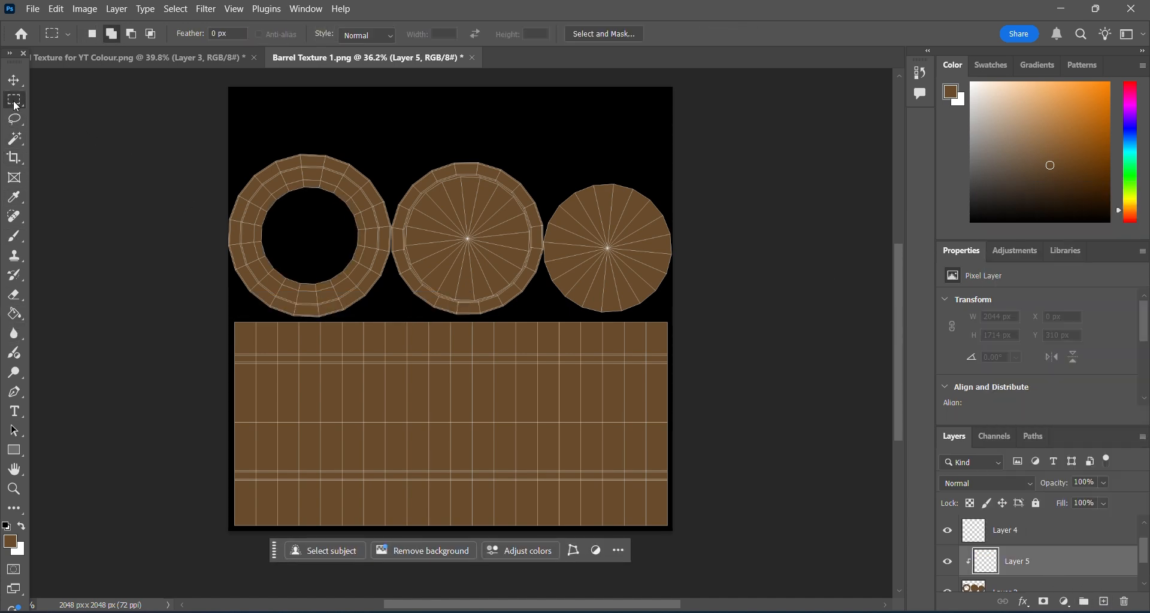
drag(229, 136, 391, 320)
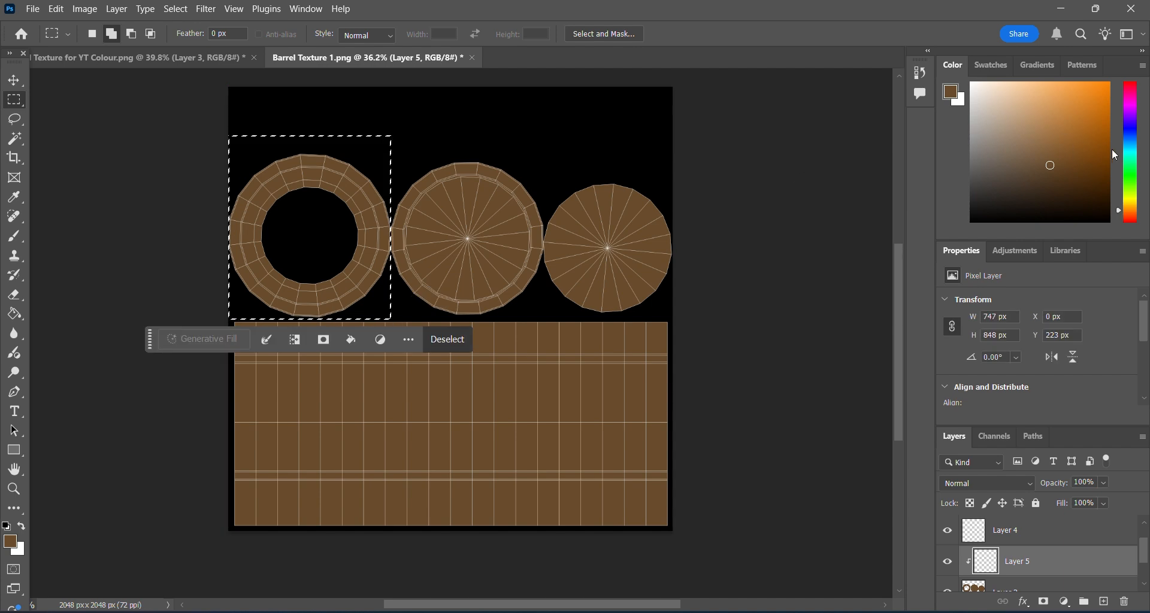
click(1130, 145)
click(12, 313)
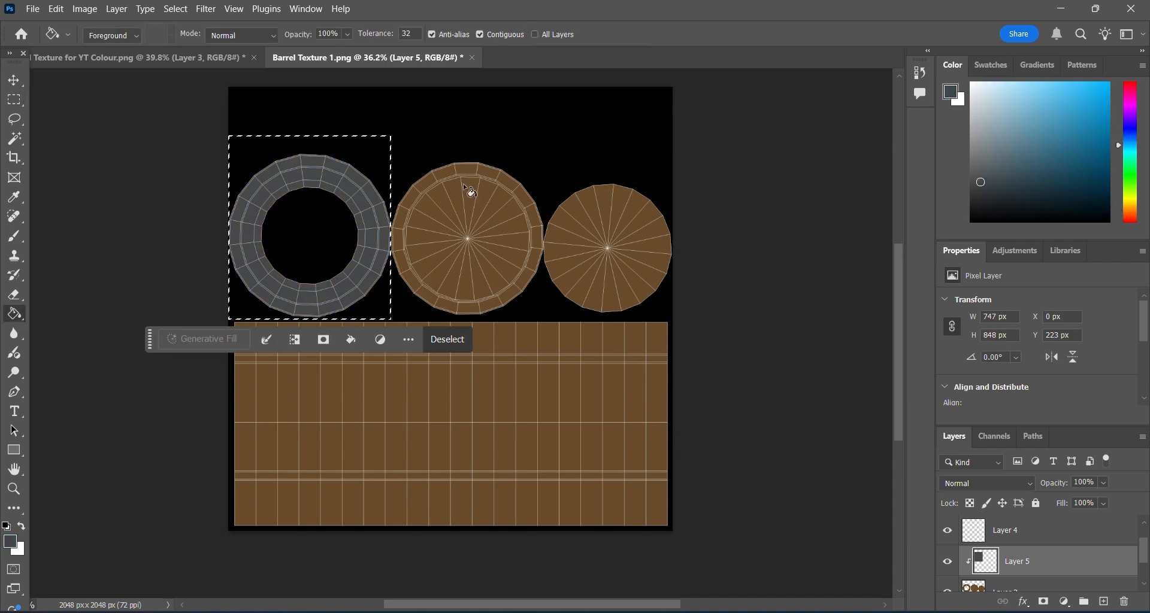
- Clear the selection around the ring shell and set up a 20 px Hard Round brush
key(z)
drag(444, 232, 485, 263)
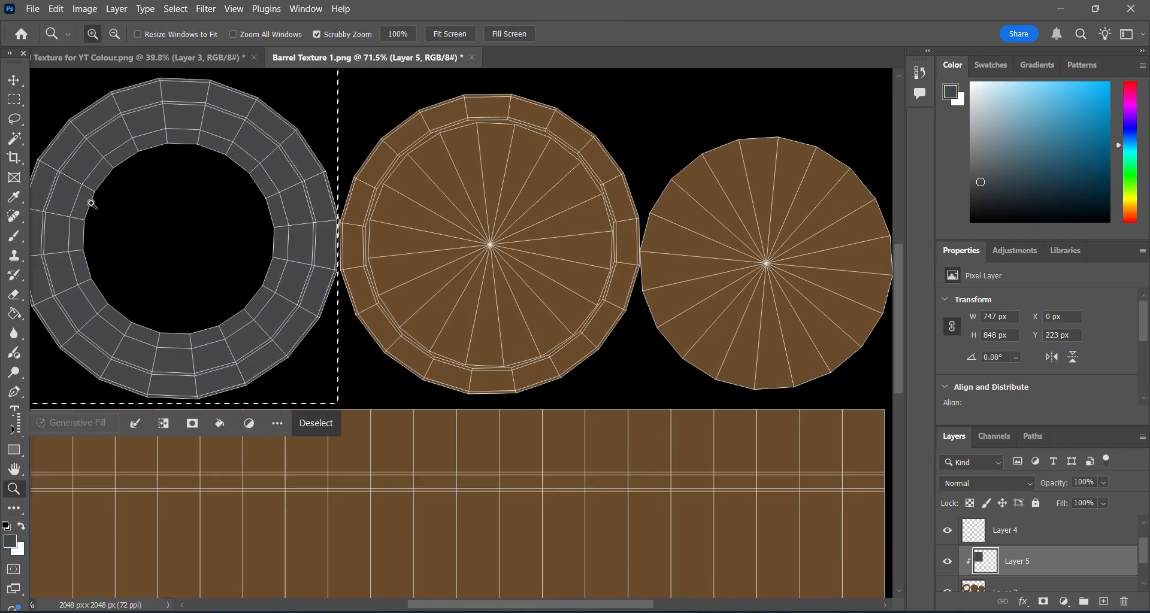
key(b)
click(11, 123)
click(357, 108)
click(13, 238)
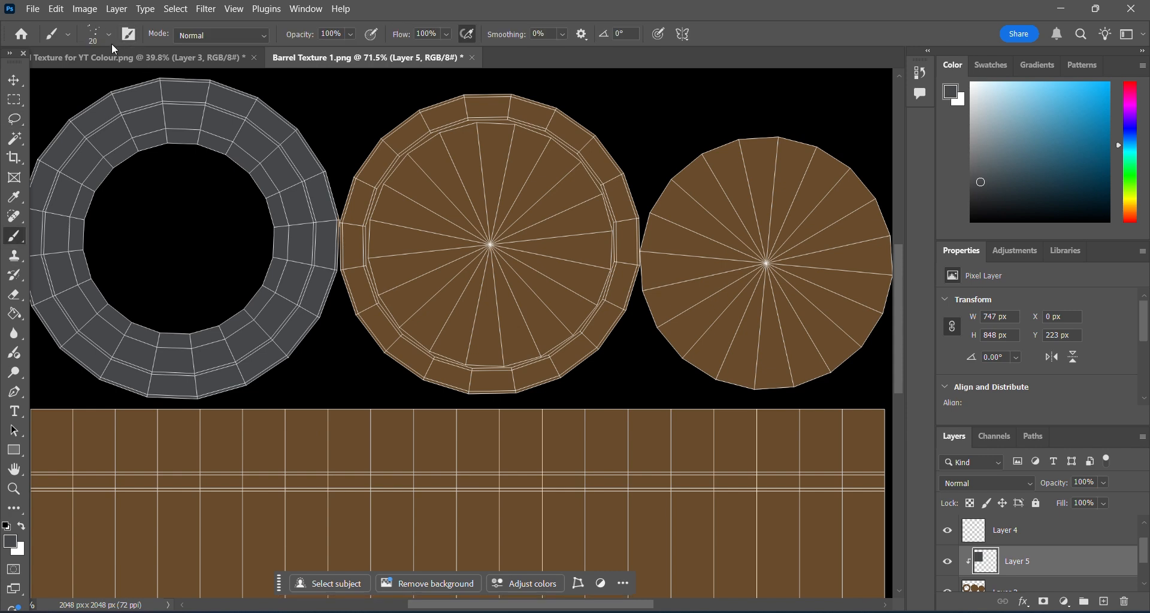
click(109, 37)
scroll(94, 202, up, 2)
scroll(96, 206, up, 5)
click(73, 203)
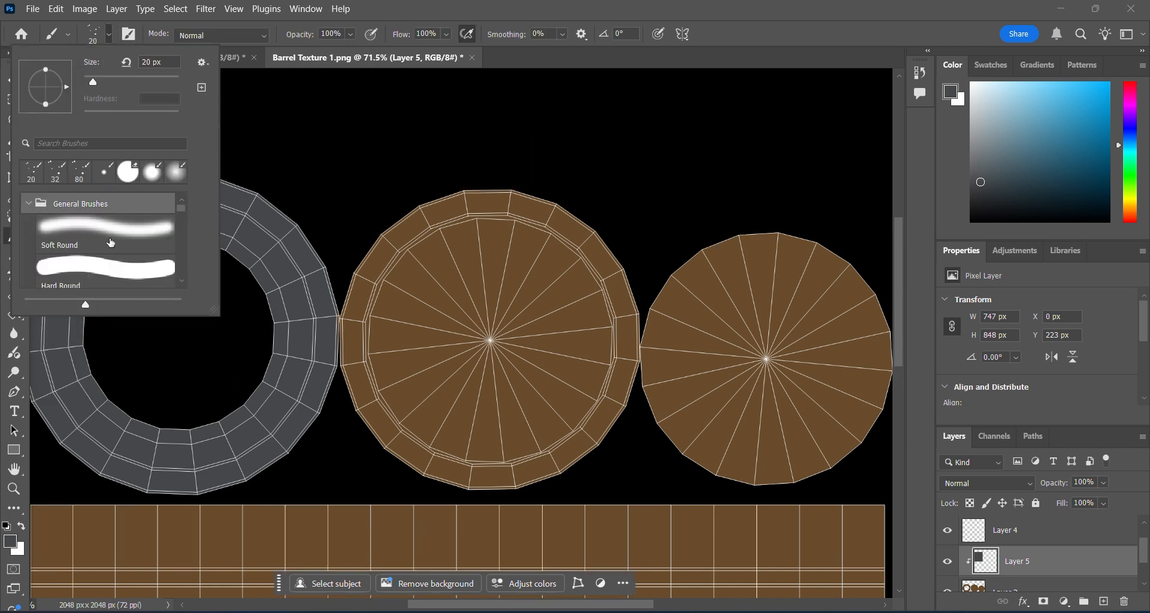
click(111, 261)
- Trace the inner edge of the middle circular shell's rim in dark grey and fill the rim with the same colour
click(401, 247)
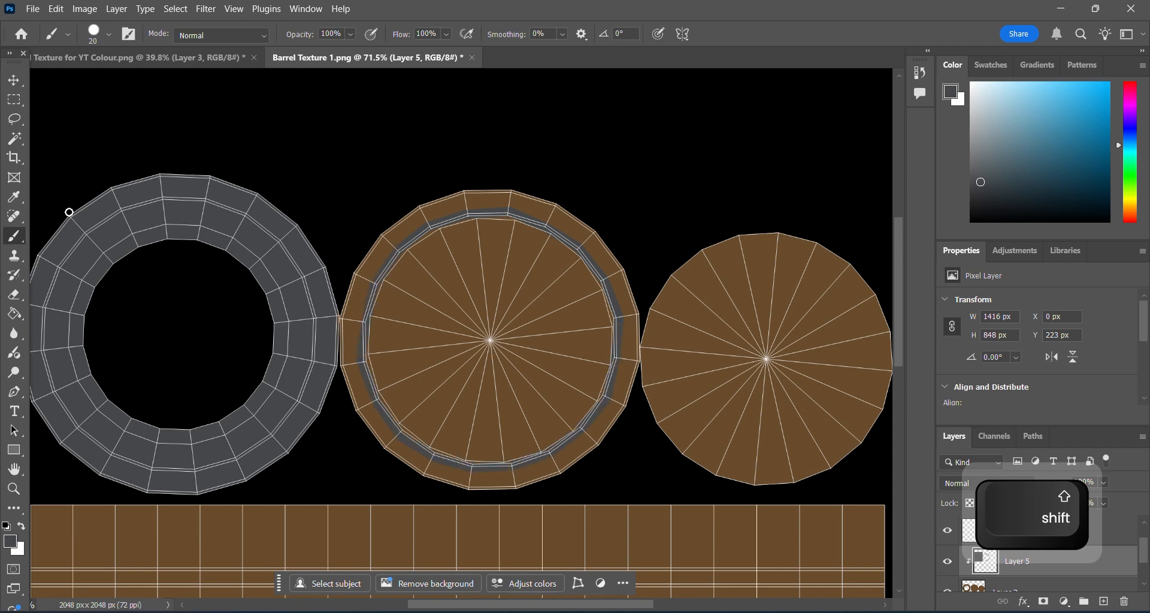
click(13, 313)
click(373, 292)
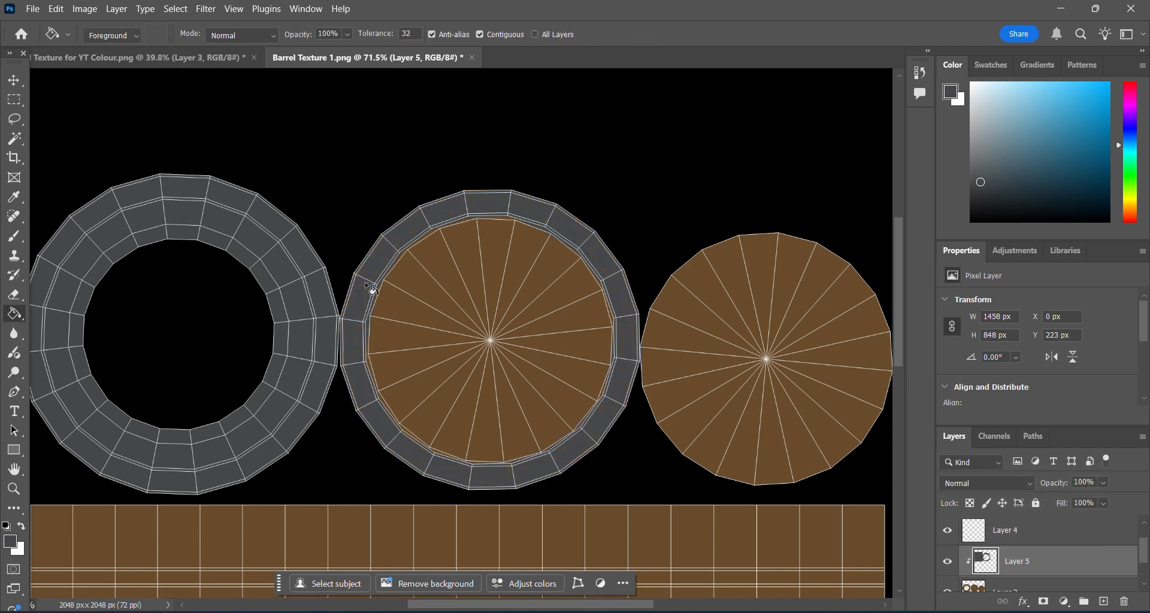
- Select the two narrow horizontal bands across the rectangular shell, fill them with dark grey, and clear the selection
click(14, 489)
scroll(332, 411, down, 5)
mouse_move(290, 390)
mouse_down()
mouse_move(316, 398)
mouse_move(279, 388)
mouse_up()
key(m)
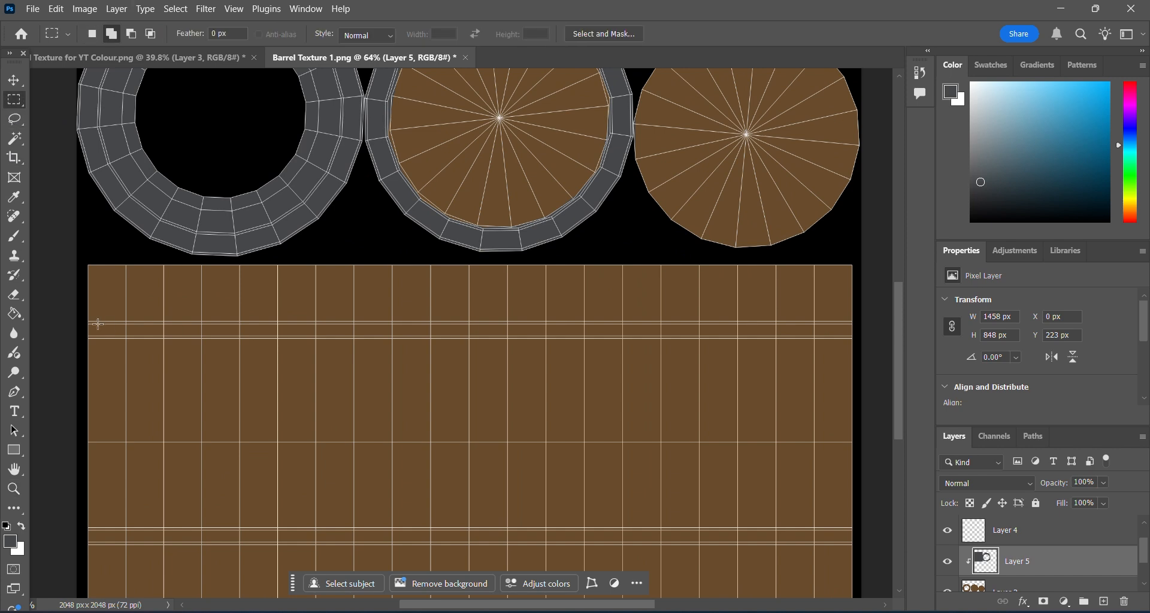
drag(94, 336, 856, 344)
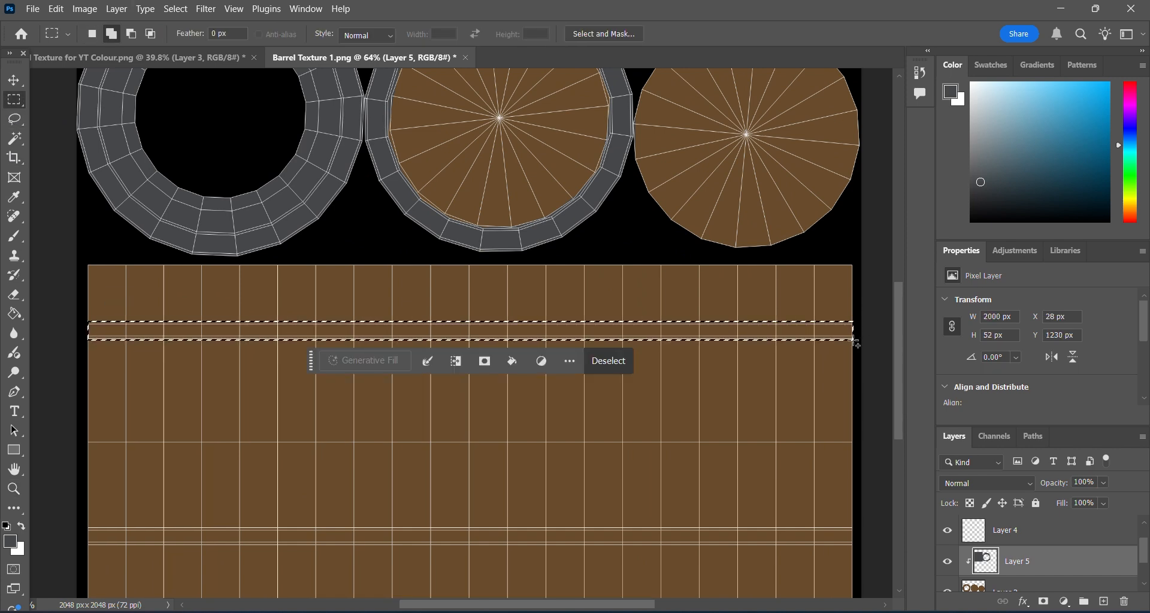
scroll(150, 437, down, 3)
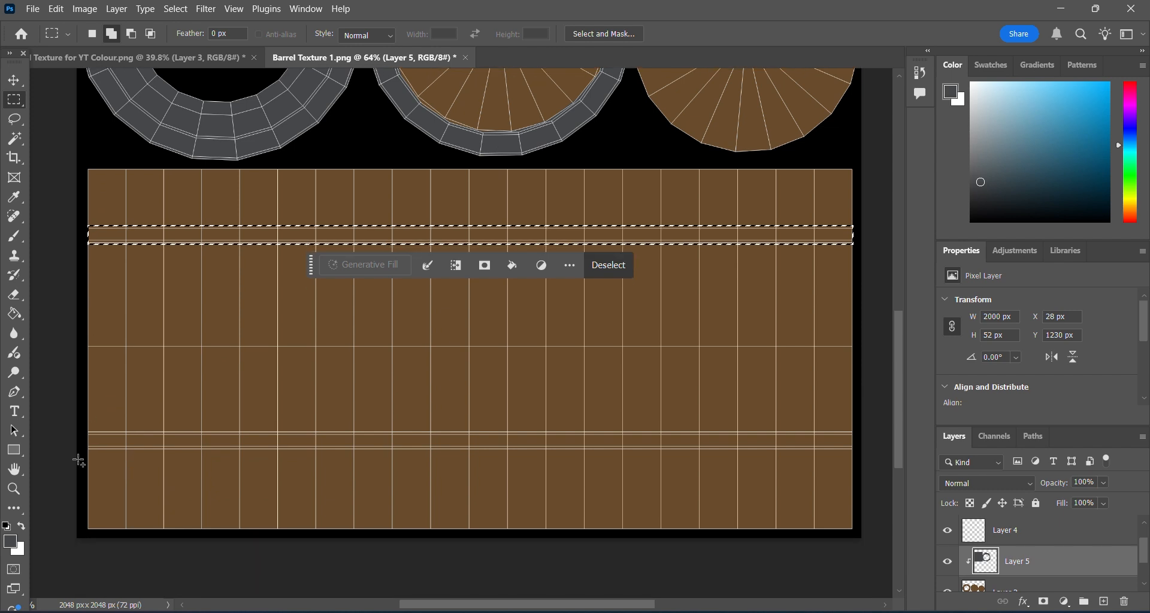
mouse_move(87, 433)
shift+mouse_down()
mouse_move(128, 452)
mouse_move(857, 456)
shift+mouse_up()
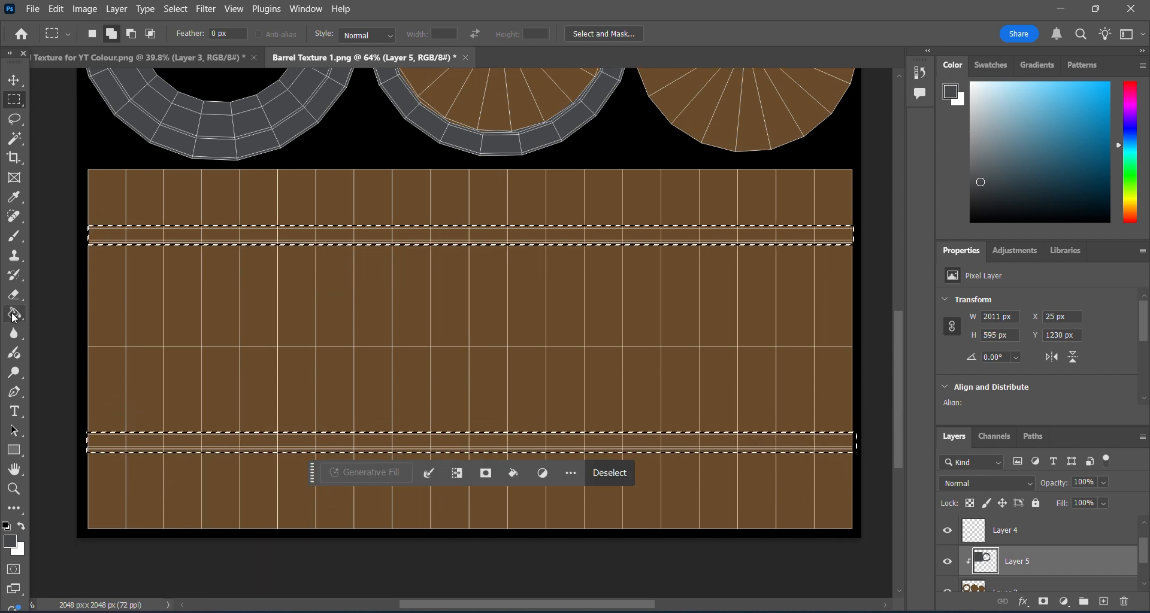
key(g)
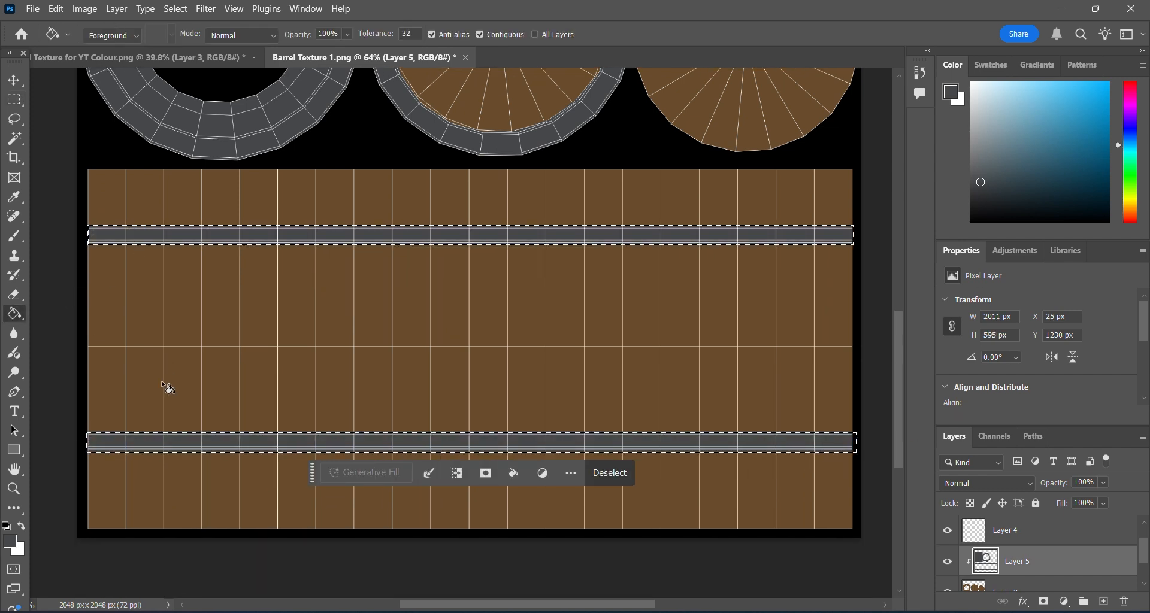
click(17, 121)
key(ctrl+d)
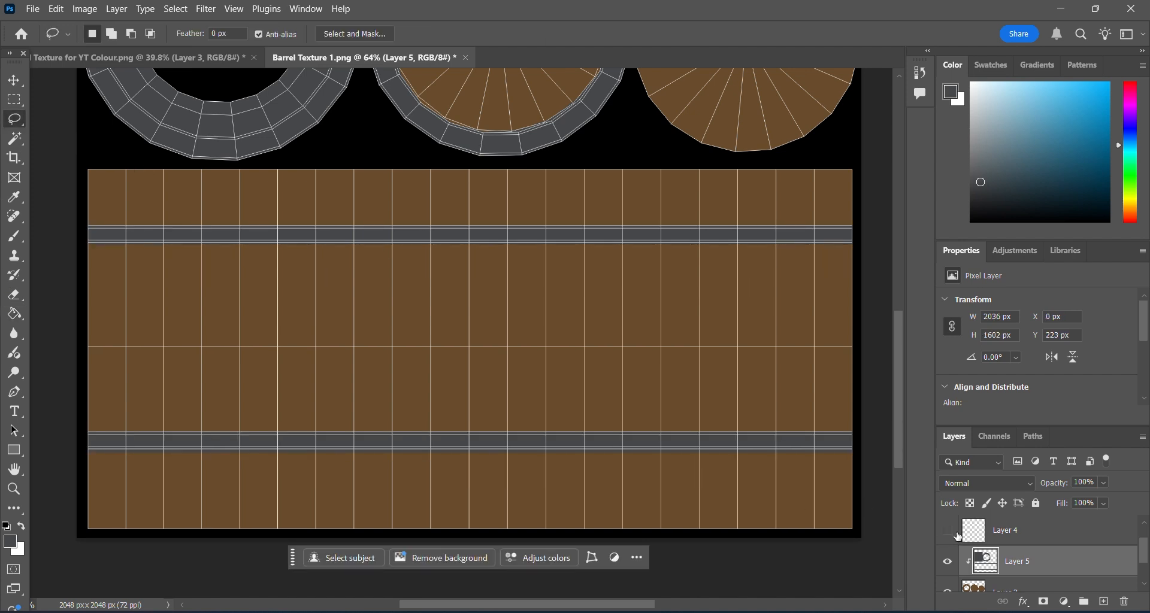
- Delete the empty layer above the grey trim layer and hide the wireframe layer
click(1026, 545)
key(Delete)
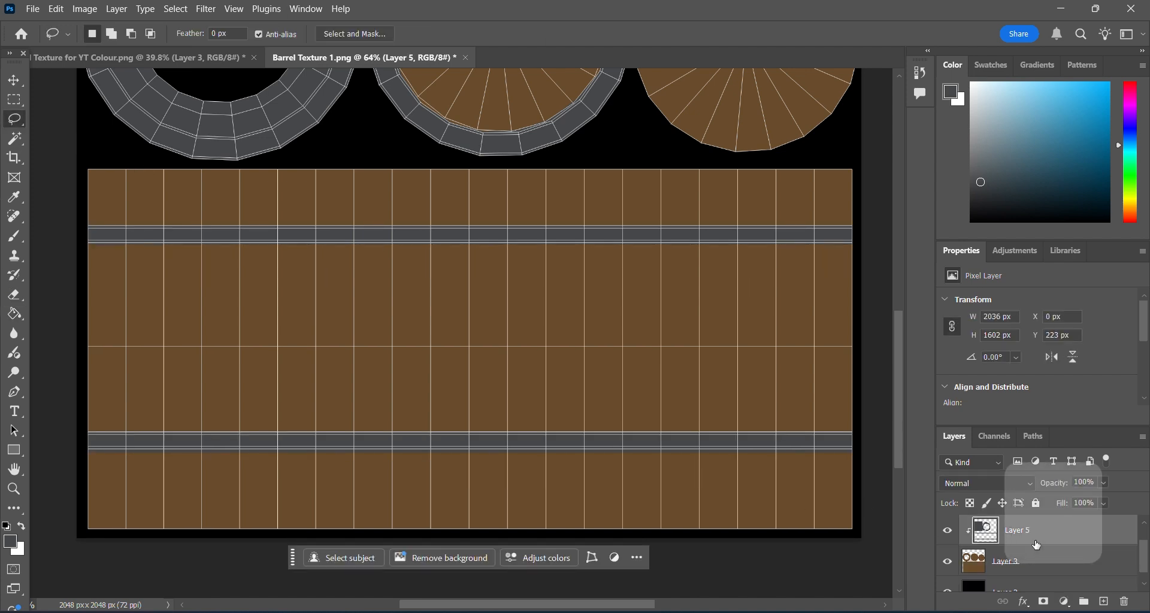
click(946, 532)
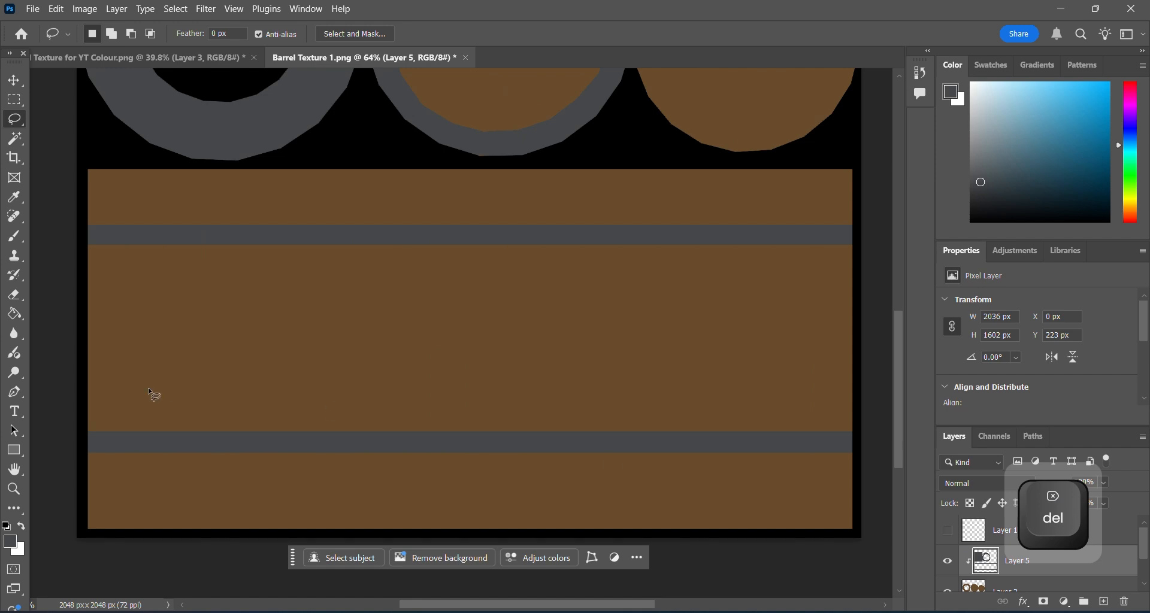
click(14, 489)
drag(319, 362, 296, 335)
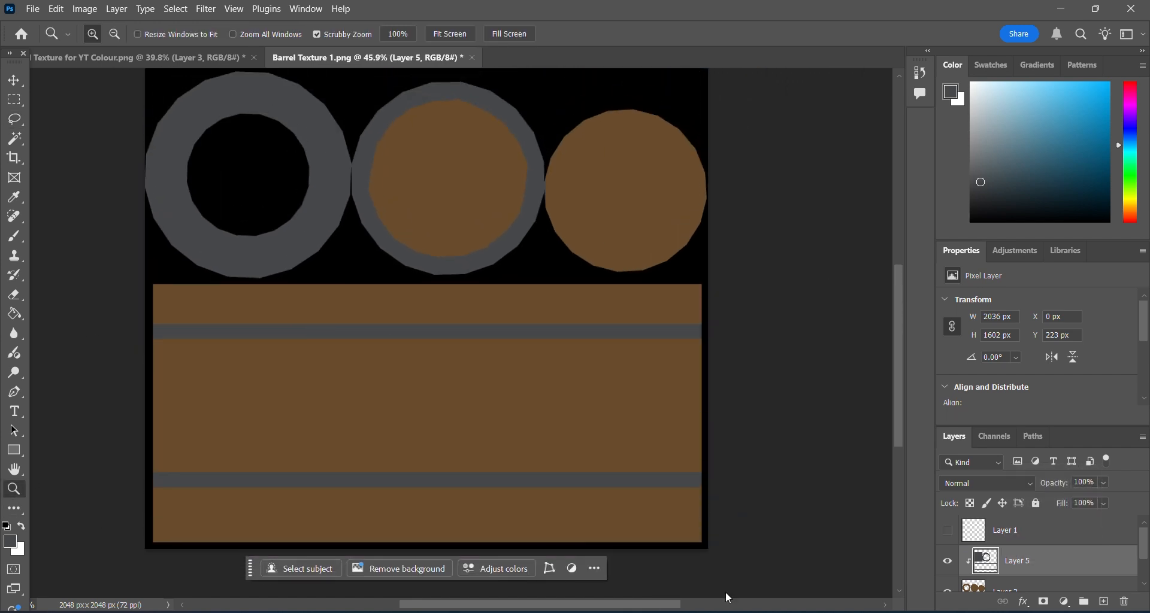
- Add a new layer above the grey trim layer and make it a clipping mask for shadows
click(1105, 602)
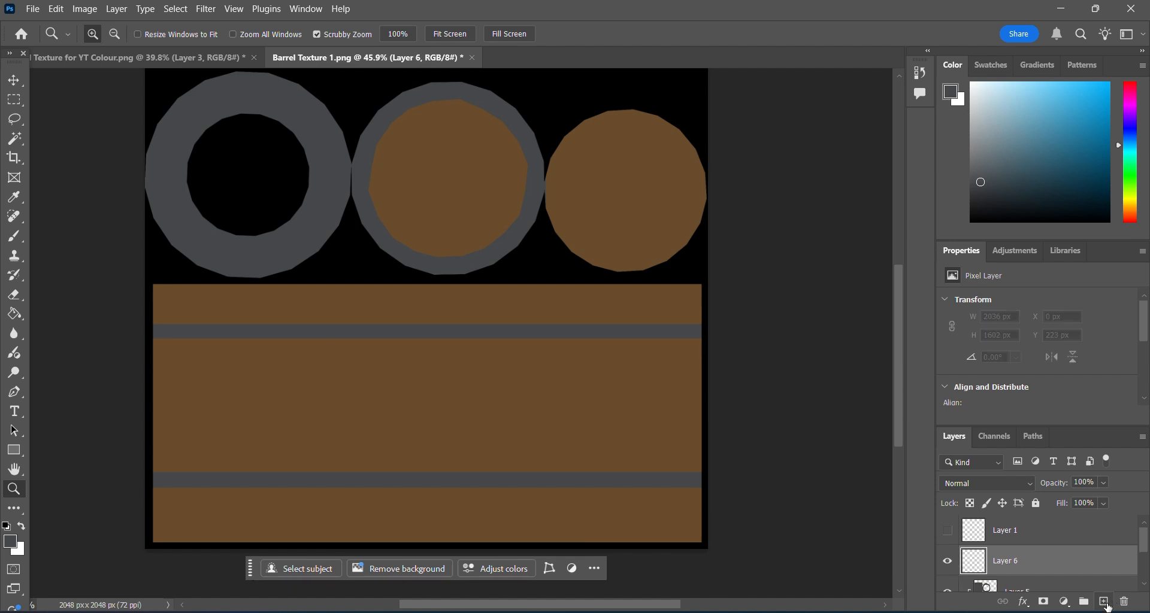
right_click(1028, 570)
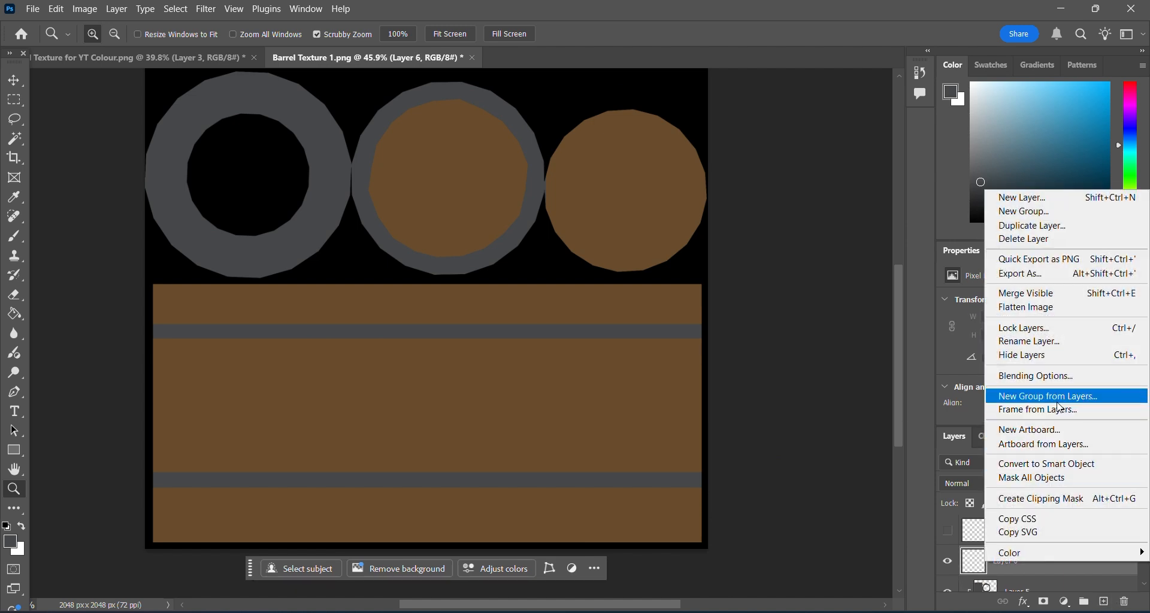
click(1056, 499)
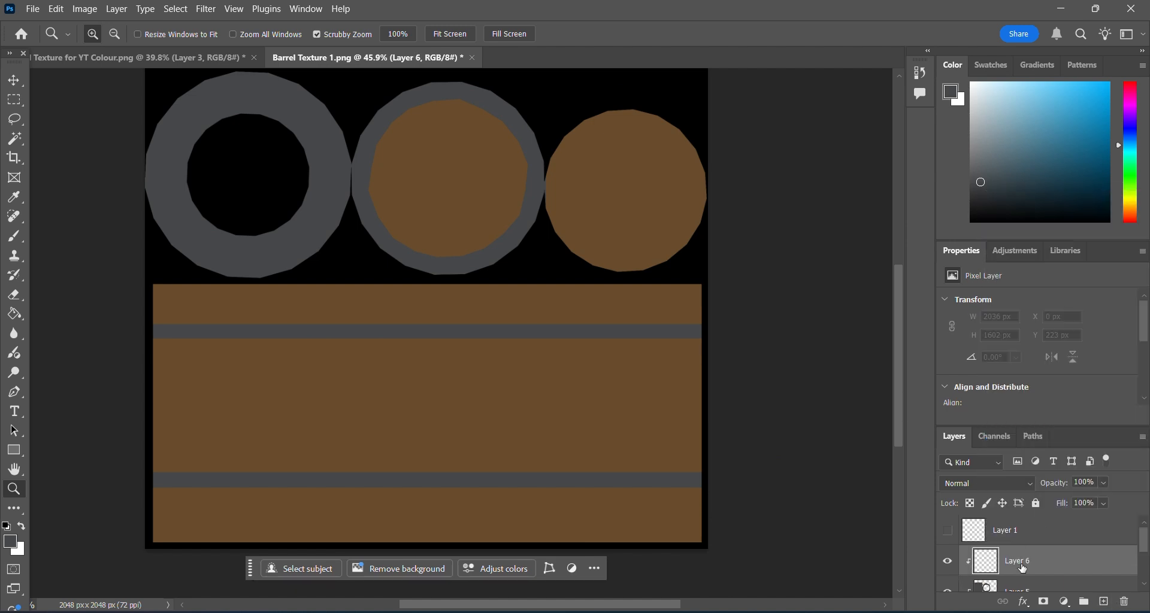
- Paint a straight dark blue line along the lower edge of each grey band with a 28 px brush
key(b)
click(109, 38)
drag(94, 83, 98, 83)
shift+drag(154, 339, 743, 350)
shift+drag(157, 488, 730, 490)
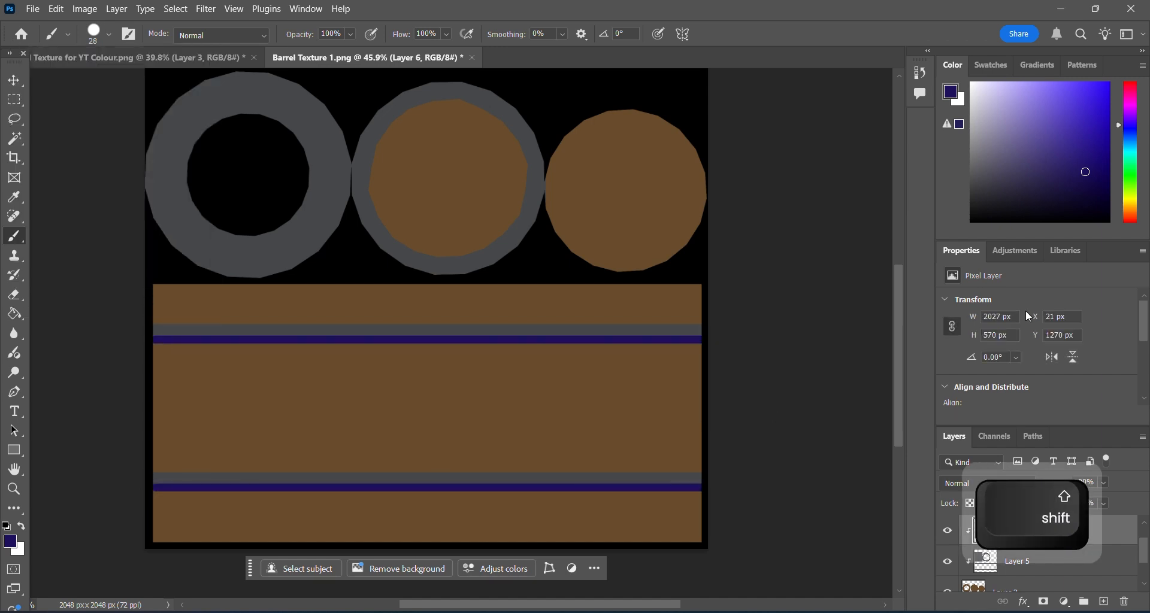
- Set the shadow layer's blend mode to Multiply and its opacity to 16%
click(985, 484)
click(965, 234)
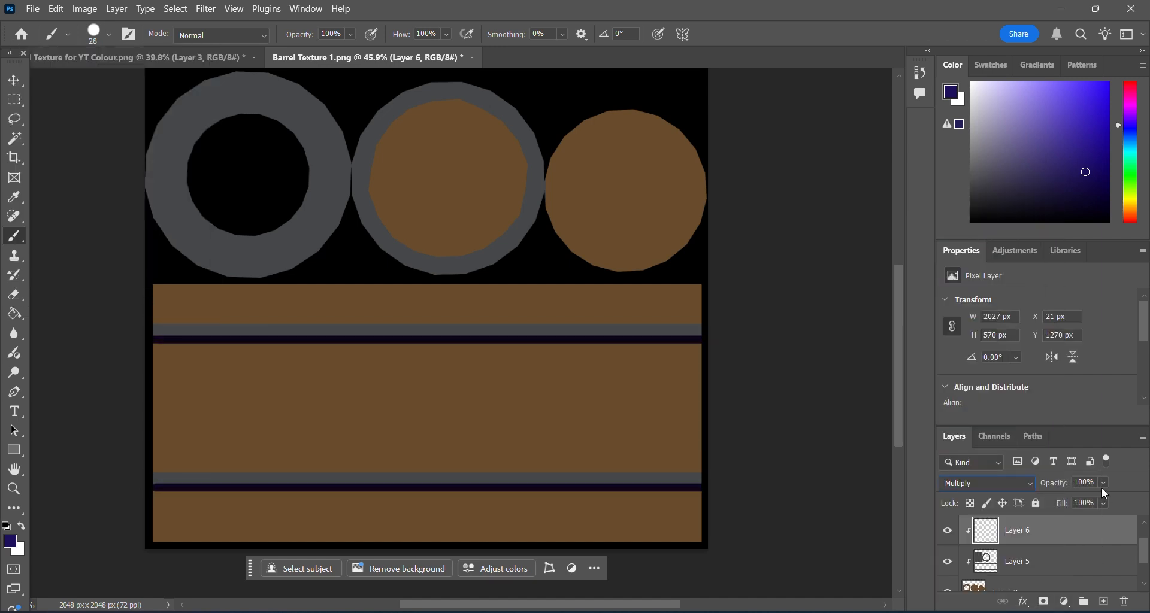
drag(1103, 490, 1070, 502)
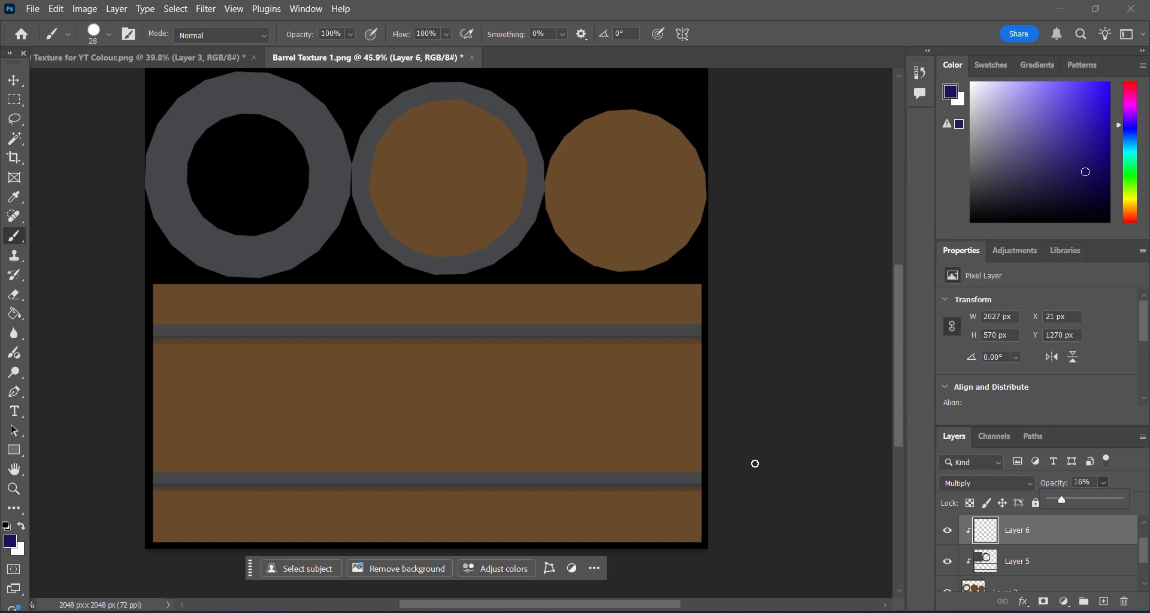
- Show the wireframe and, with a 385 px brush, shade the ring shell's inner edge and the whole middle circular shell
scroll(1052, 567, up, 1)
click(948, 531)
key(z)
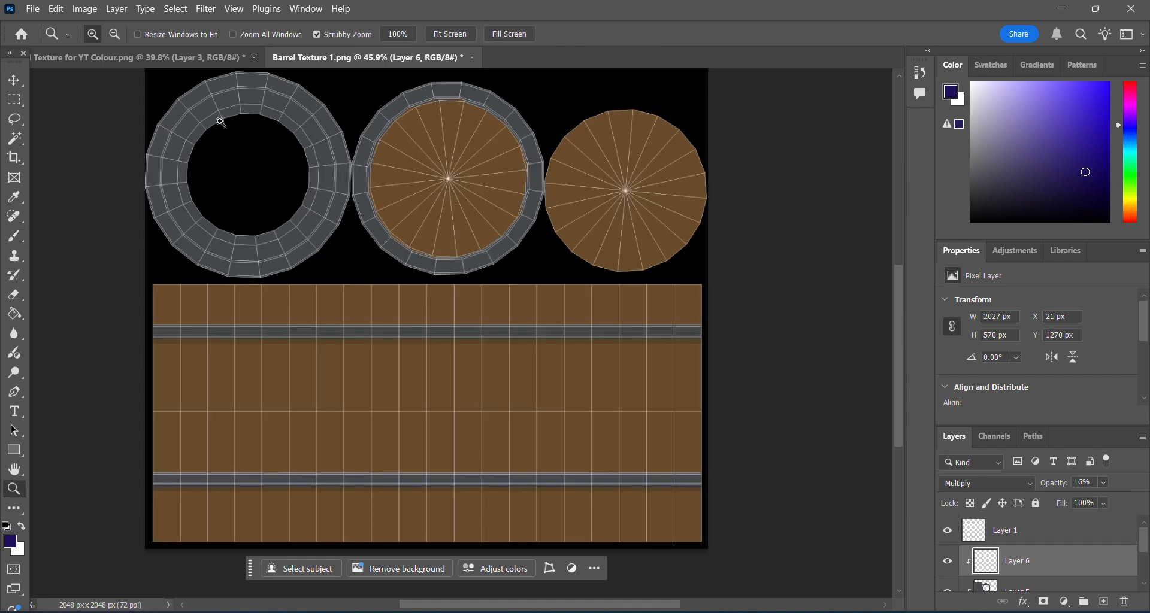
click(219, 118)
click(14, 236)
click(108, 34)
click(165, 78)
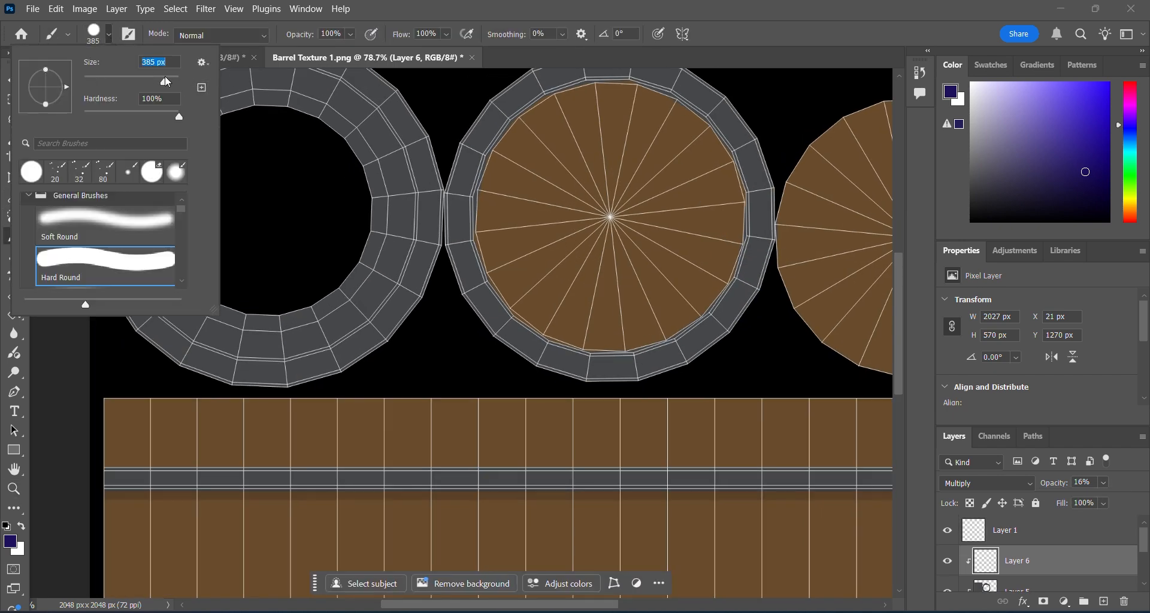
click(275, 184)
mouse_move(260, 183)
mouse_down()
mouse_move(225, 179)
mouse_move(281, 205)
mouse_move(227, 209)
mouse_move(282, 196)
mouse_up()
key(ctrl+z)
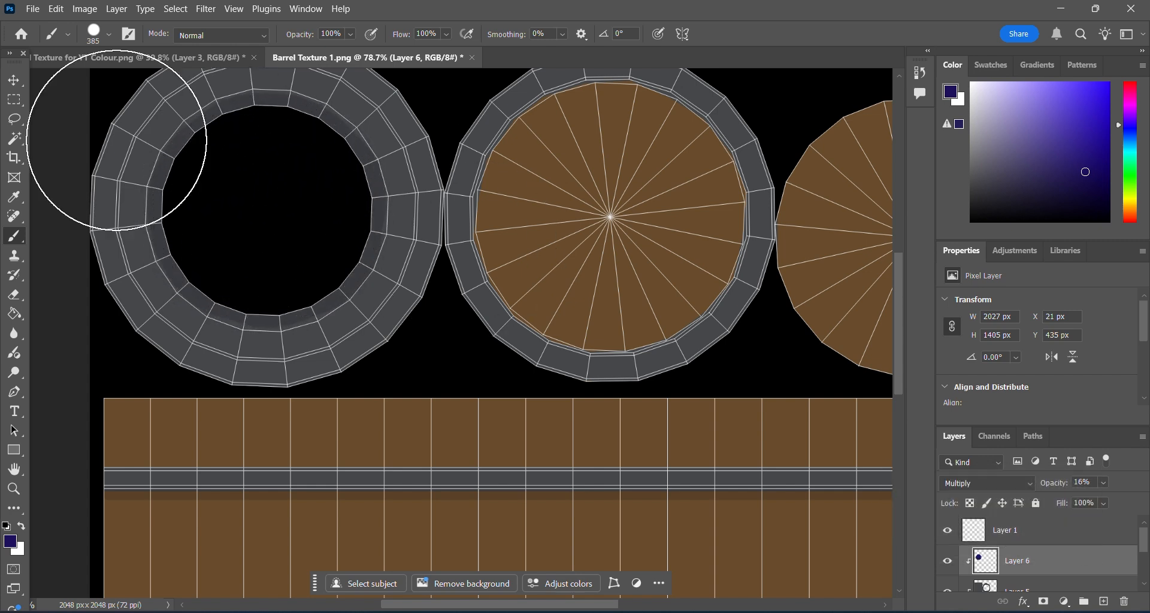
mouse_move(598, 304)
mouse_down()
mouse_move(537, 216)
mouse_move(598, 115)
mouse_move(693, 235)
mouse_up()
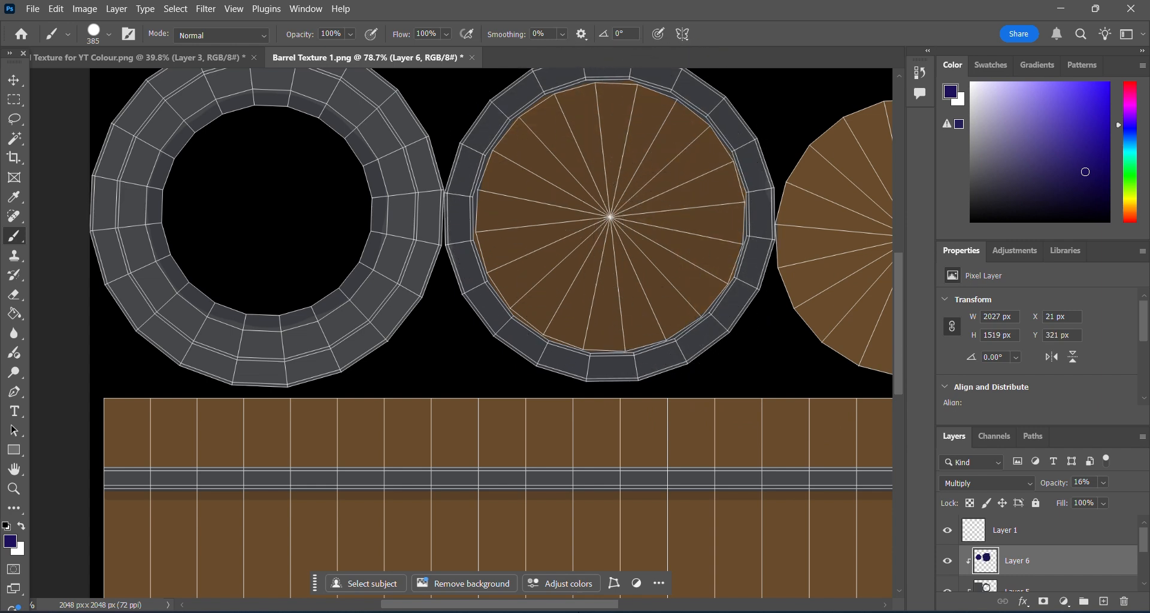
- Set the brush size to 64 px and hide the wireframe to check the shading on the circular shells
ctrl+scroll(607, 312, down, 4)
click(109, 36)
text(64)
key(Return)
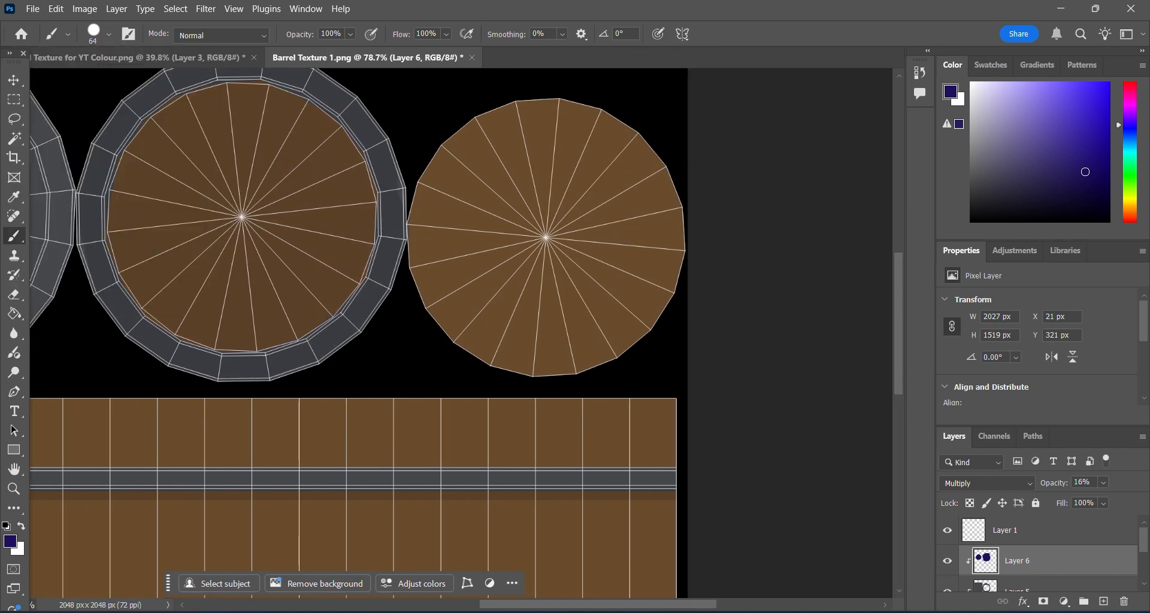
click(948, 530)
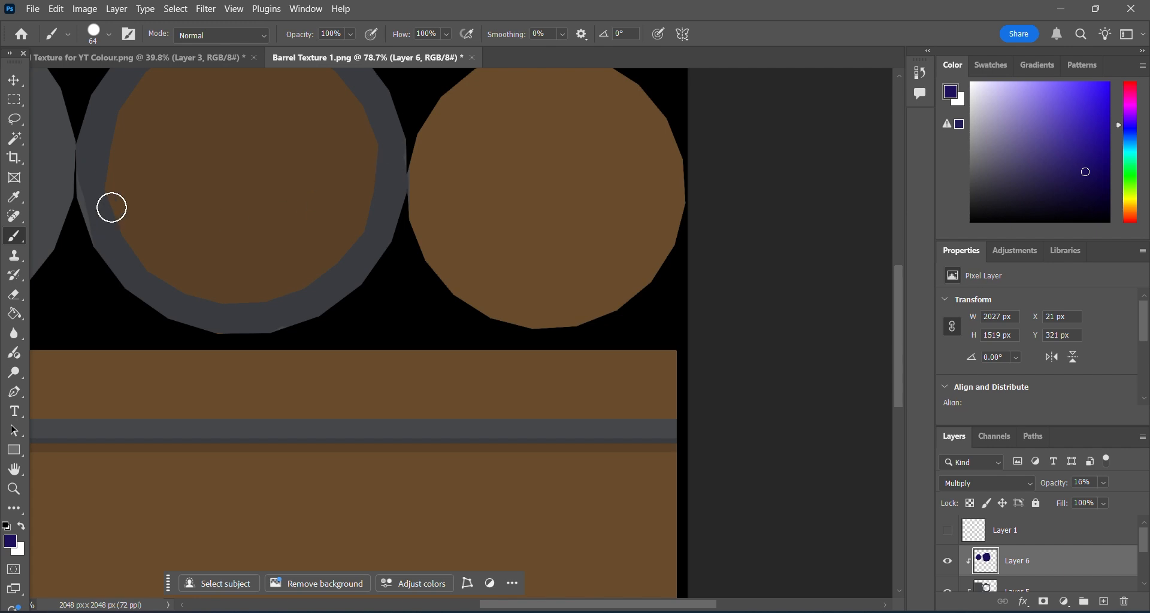
scroll(167, 237, up, 3)
drag(527, 609, 512, 609)
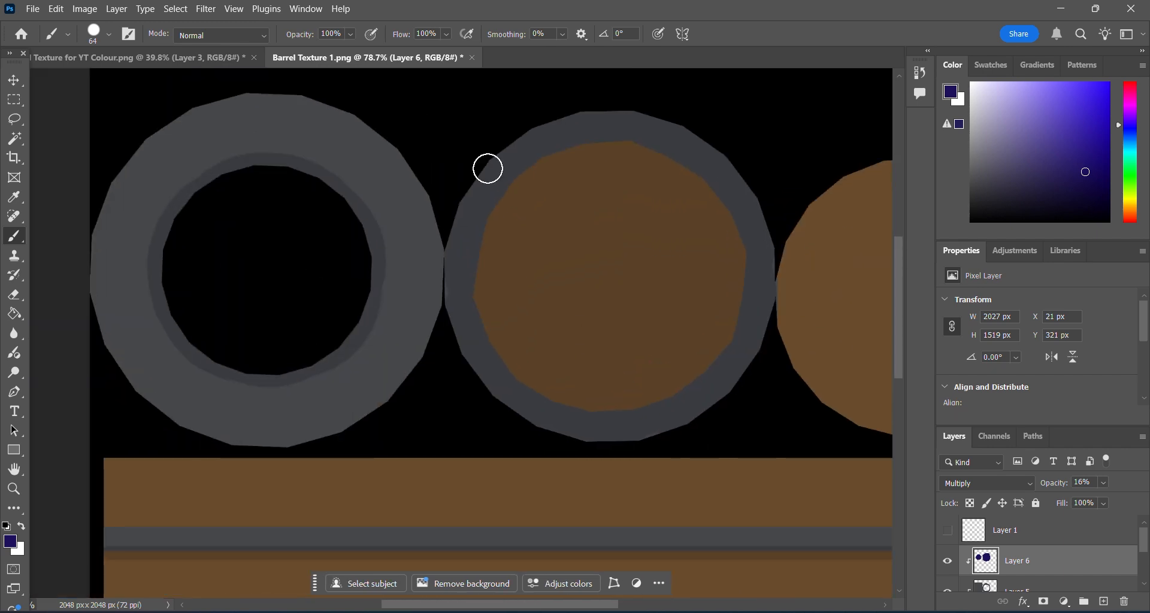
- Show the wireframe again and add a new clipped layer directly above the shadow layer
key(ctrl+v)
right_click(1030, 576)
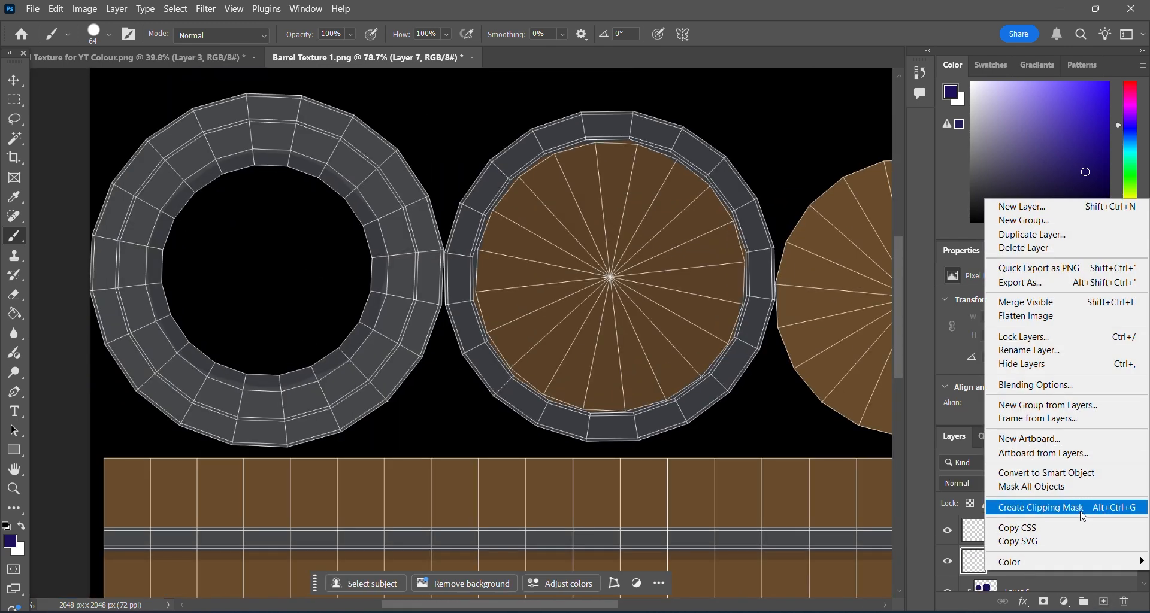
click(1041, 508)
- Paint a closed white highlight line around the ring shell's middle edge loop with a 12 px hard brush on the new layer
key(x)
click(109, 35)
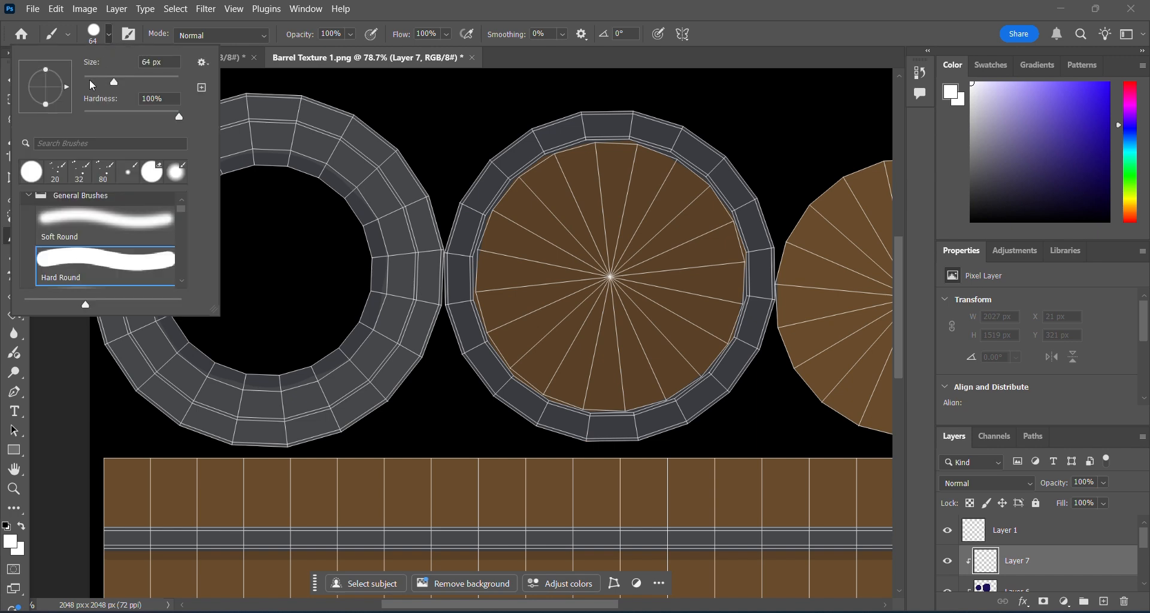
click(90, 81)
click(252, 119)
shift+click(292, 123)
shift+click(339, 138)
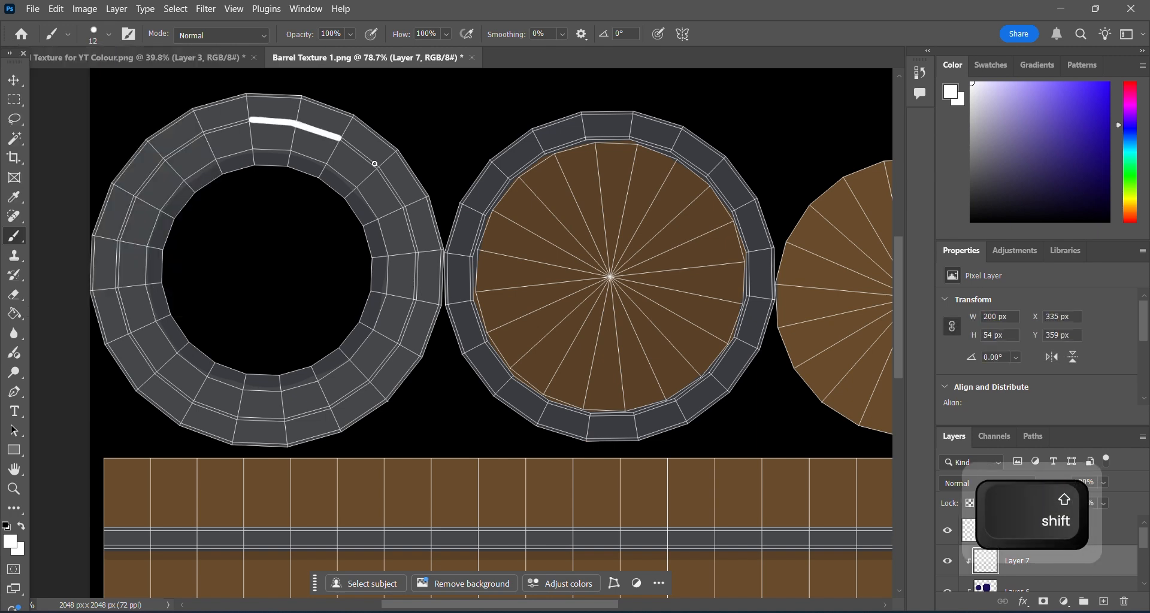
shift+click(376, 169)
shift+click(408, 208)
shift+click(417, 253)
shift+click(413, 301)
shift+click(400, 346)
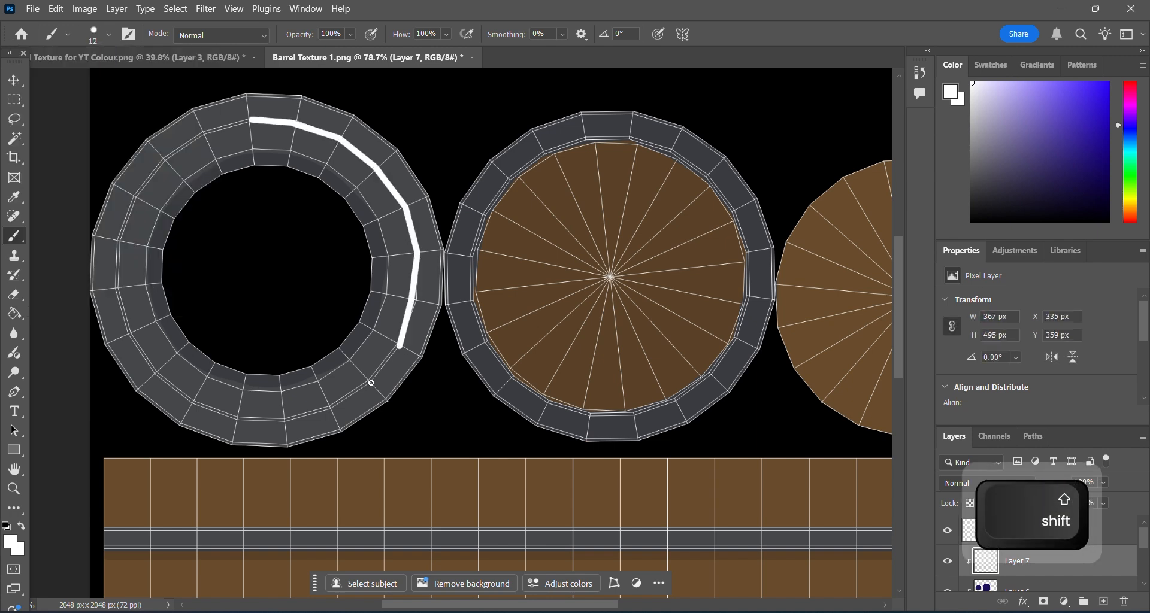
shift+click(371, 383)
shift+click(330, 409)
shift+click(285, 423)
shift+click(238, 416)
shift+click(193, 405)
shift+click(155, 371)
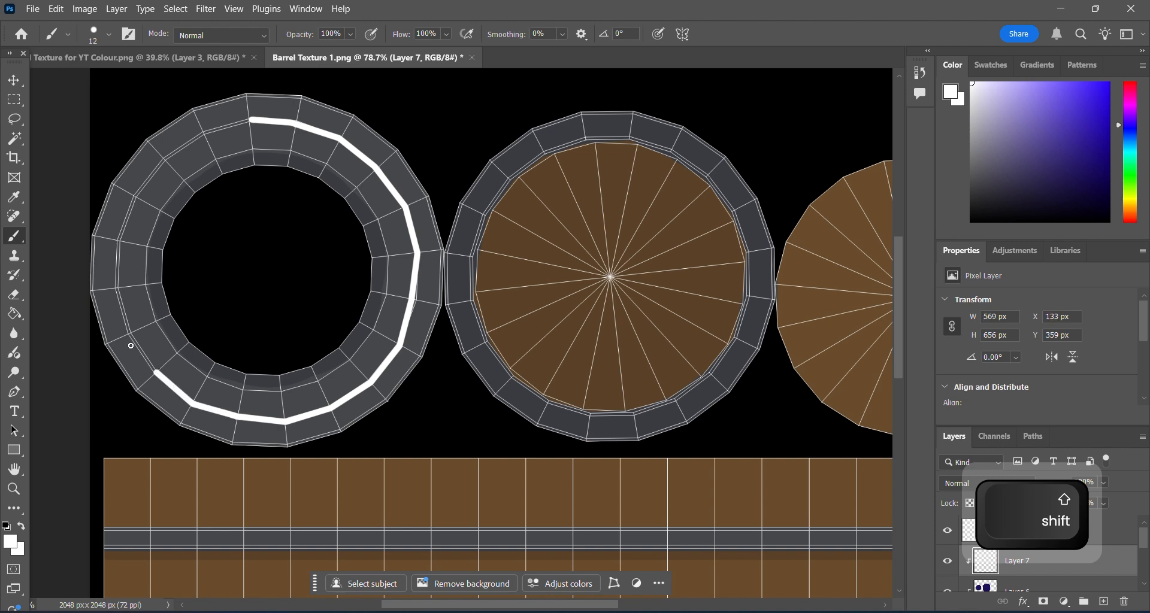
shift+click(124, 336)
shift+click(115, 290)
shift+click(120, 240)
shift+click(131, 198)
shift+click(164, 158)
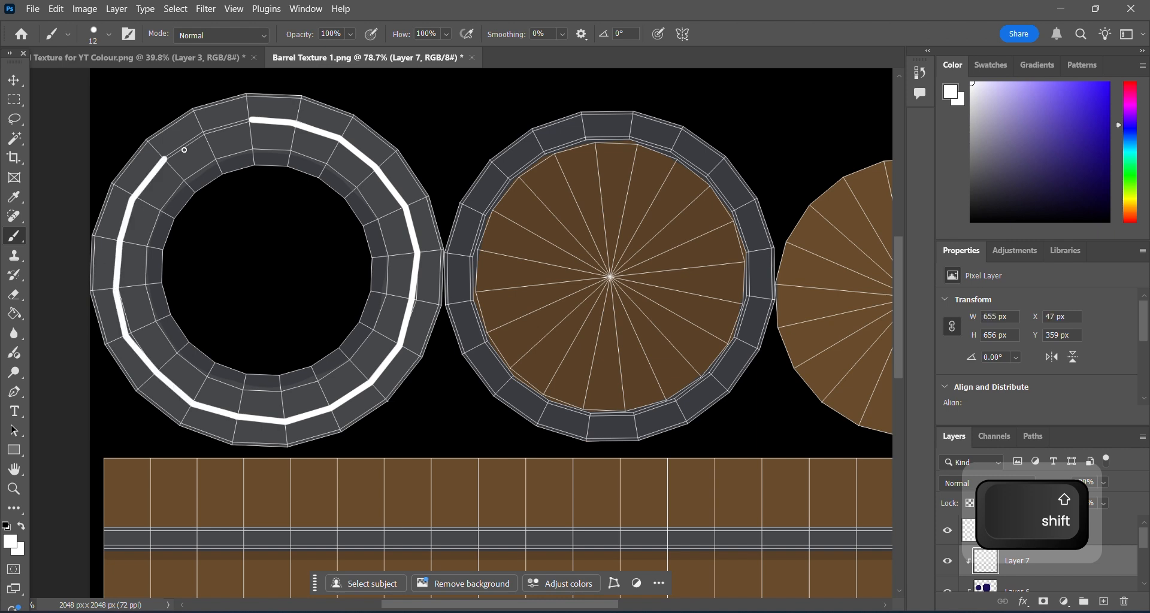
shift+click(204, 133)
shift+click(250, 121)
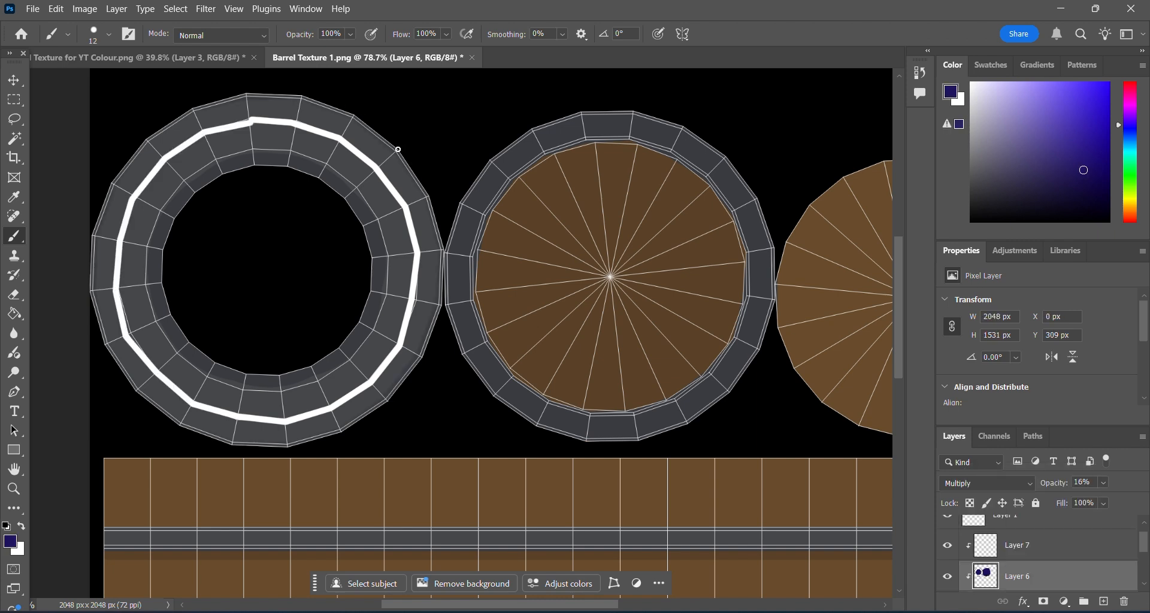
- Hide the wireframe and set the highlight layer's blend mode to Screen and its opacity to 15%
click(982, 557)
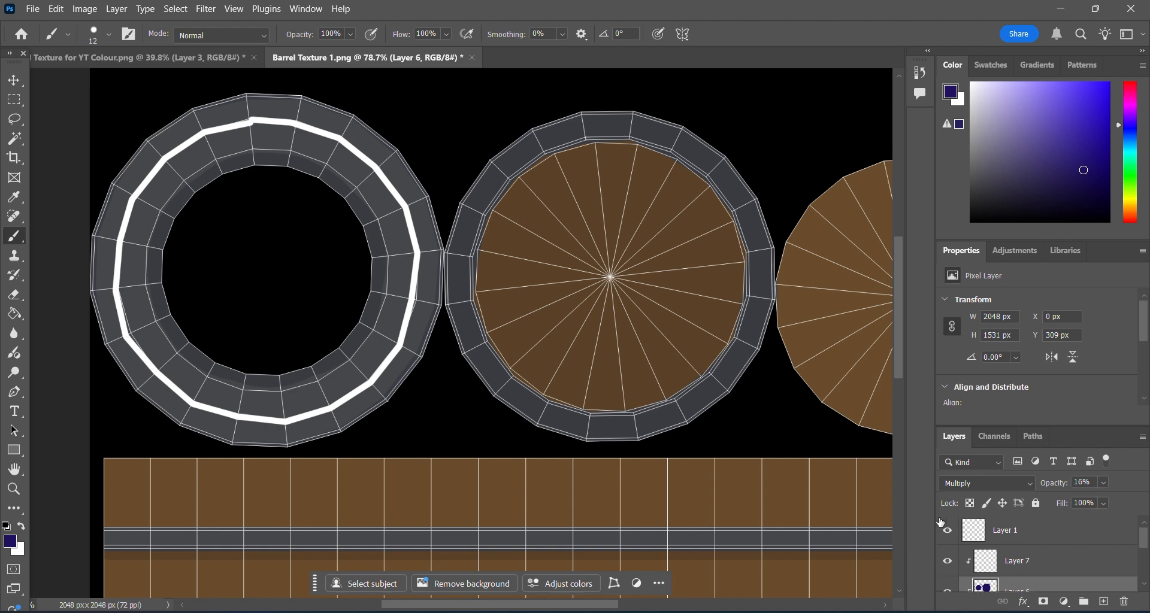
click(947, 530)
click(987, 483)
click(971, 305)
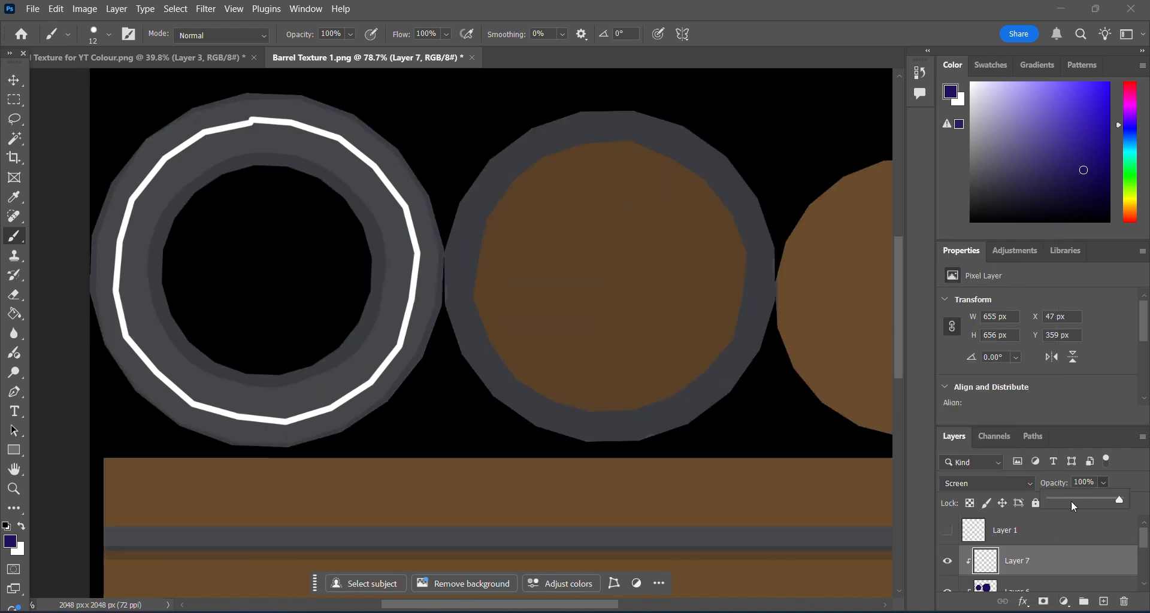
drag(1071, 501, 1056, 499)
- Paint straight white highlight lines along the upper edges of both grey metal bands on the barrel's side strip
click(14, 489)
drag(596, 461, 536, 461)
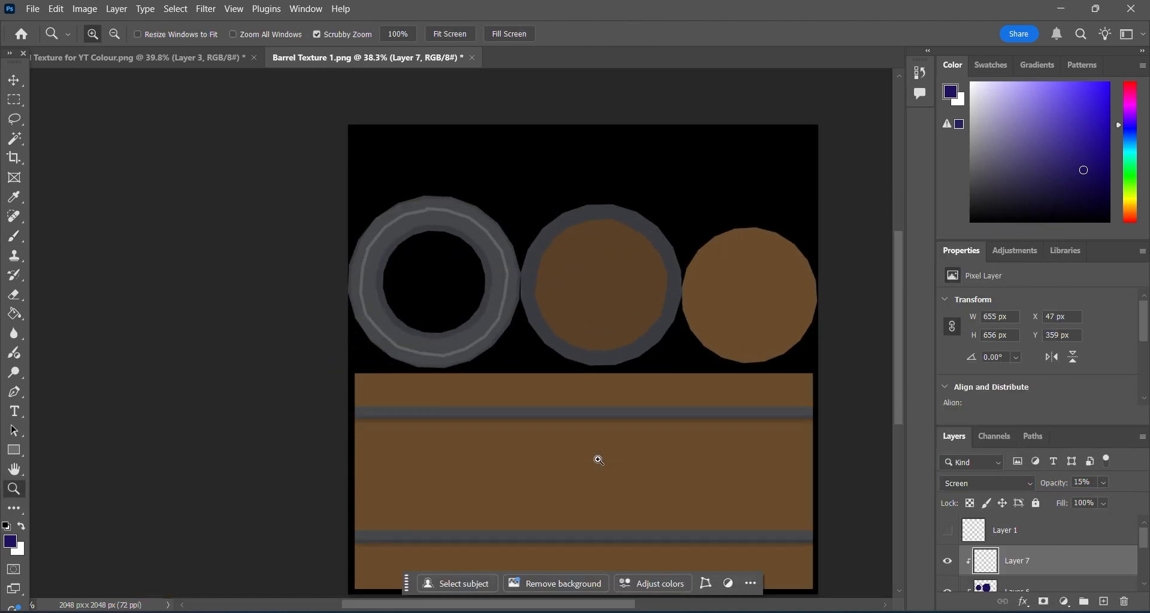
scroll(598, 460, down, 2)
drag(551, 396, 590, 396)
drag(1025, 95, 970, 82)
click(13, 236)
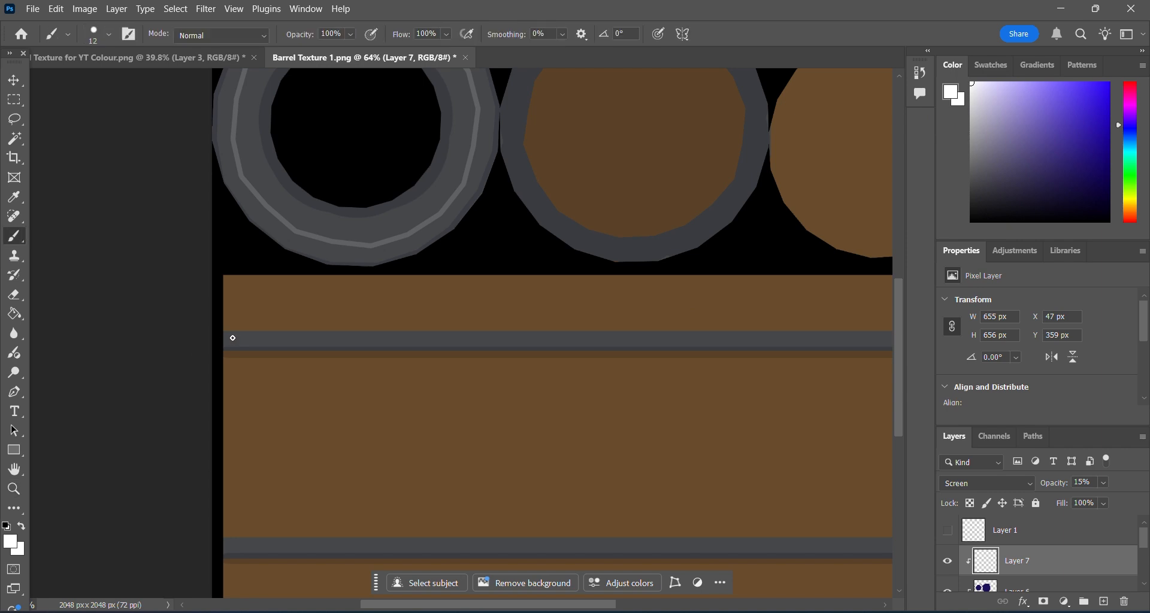
drag(227, 336, 892, 333)
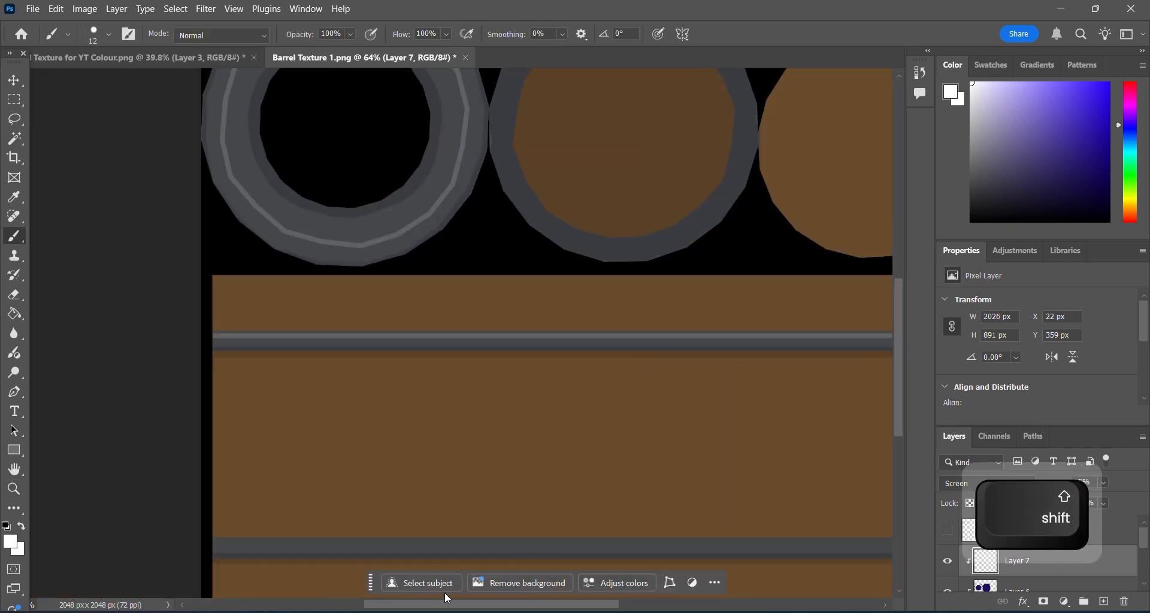
scroll(558, 495, down, 2)
click(103, 447)
shift+drag(126, 447, 863, 446)
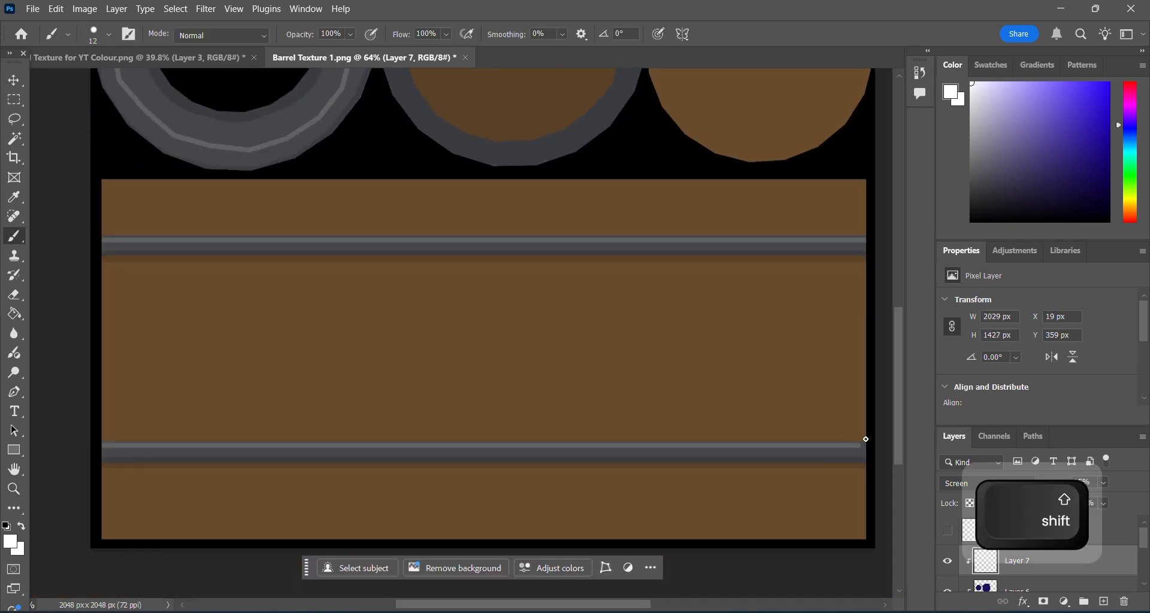
- Darken the side strip's top edge on the shadow layer and lighten its bottom edge and the wood above the lower band on the highlight layer
alt+click(102, 182)
mouse_move(101, 181)
shift+mouse_down()
mouse_move(862, 183)
mouse_move(56, 187)
shift+mouse_up()
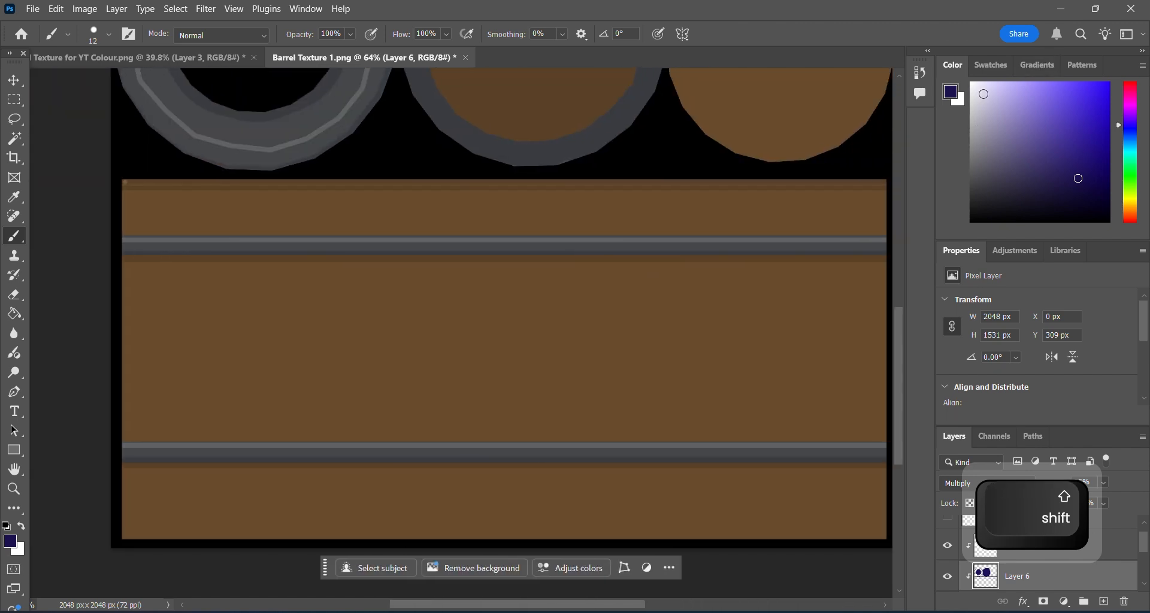
click(1131, 556)
shift+drag(124, 537, 879, 537)
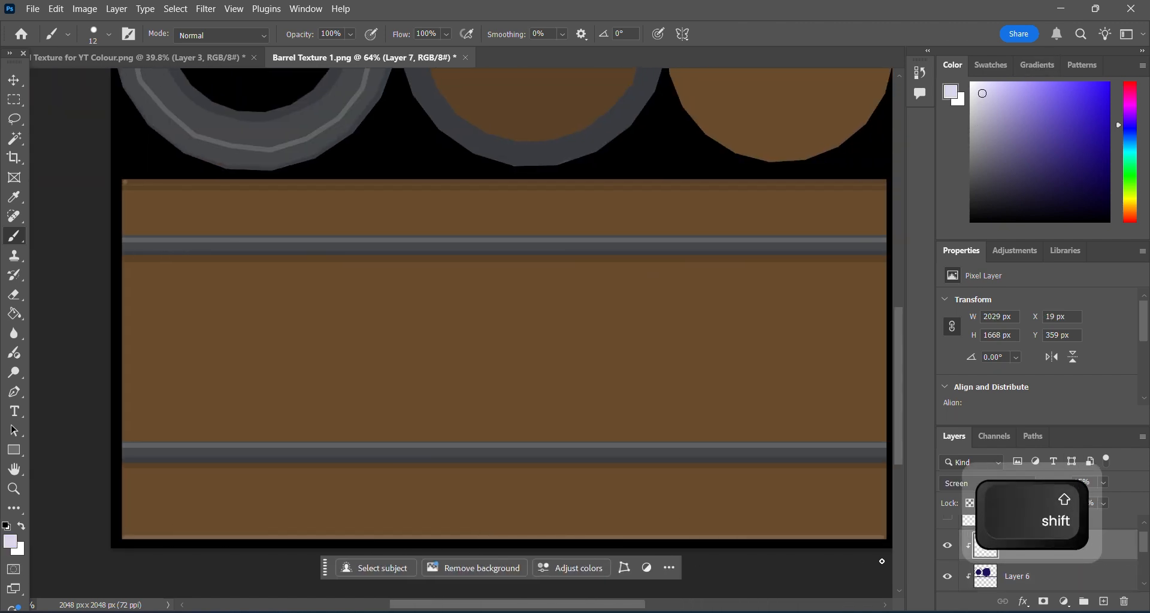
shift+drag(125, 441, 753, 431)
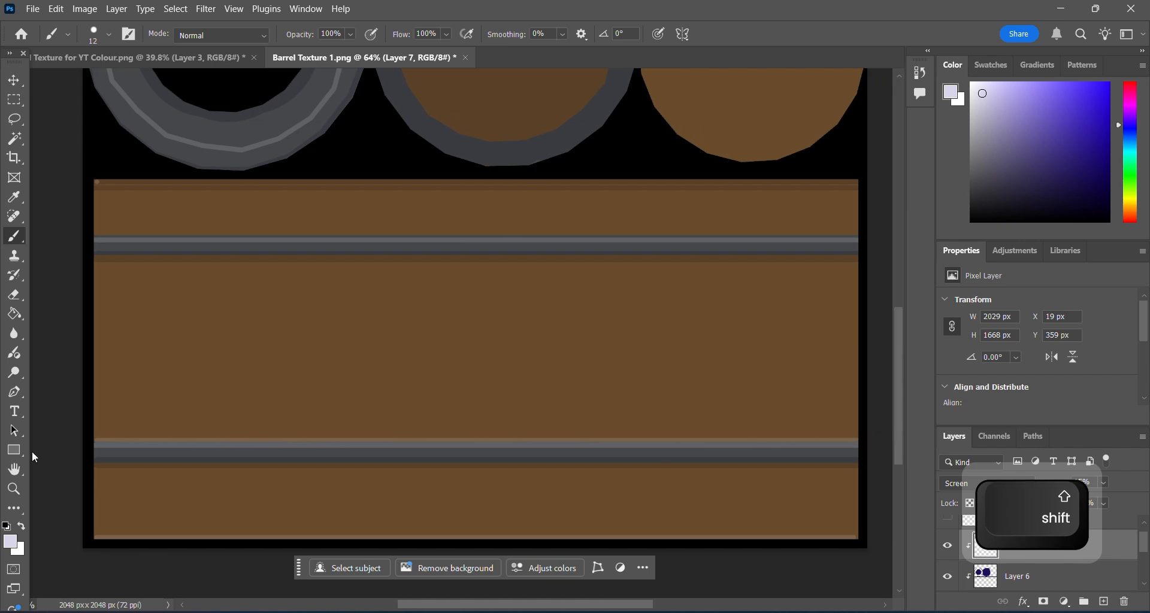
click(14, 489)
alt+click(372, 449)
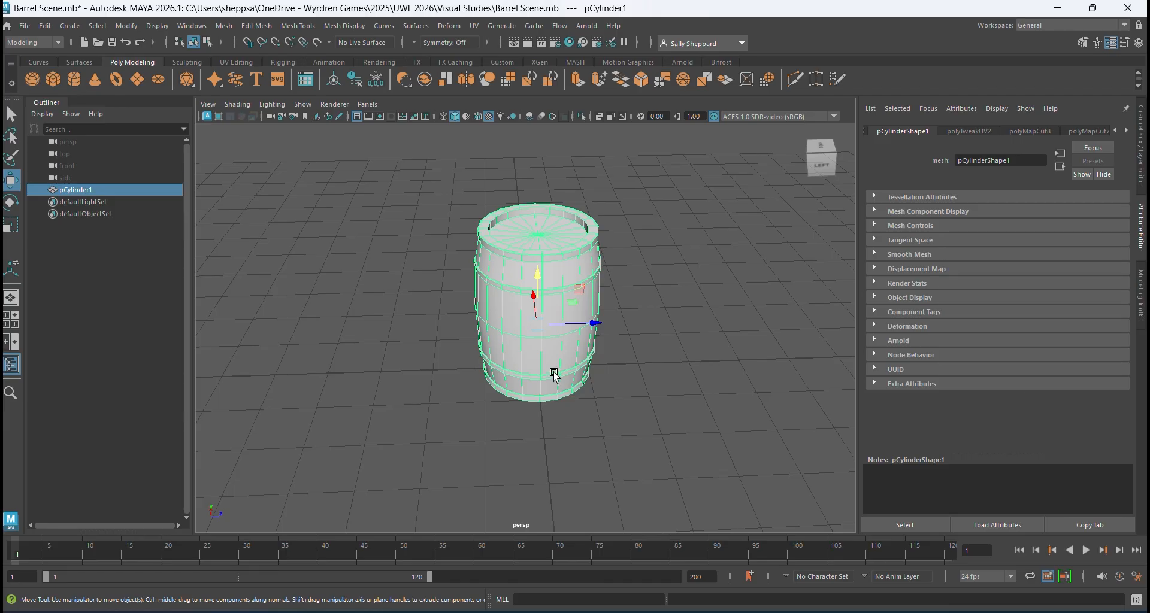
- Switch to Maya, assign a new Lambert material to the barrel and connect a File texture to its color
right_click(555, 364)
mouse_move(571, 576)
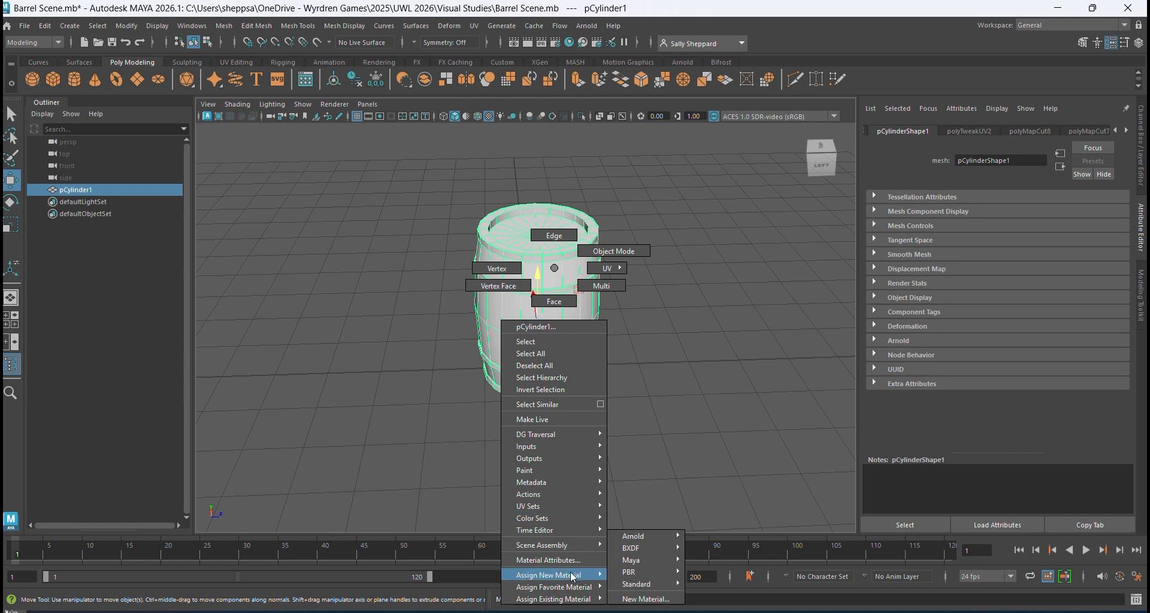
click(647, 599)
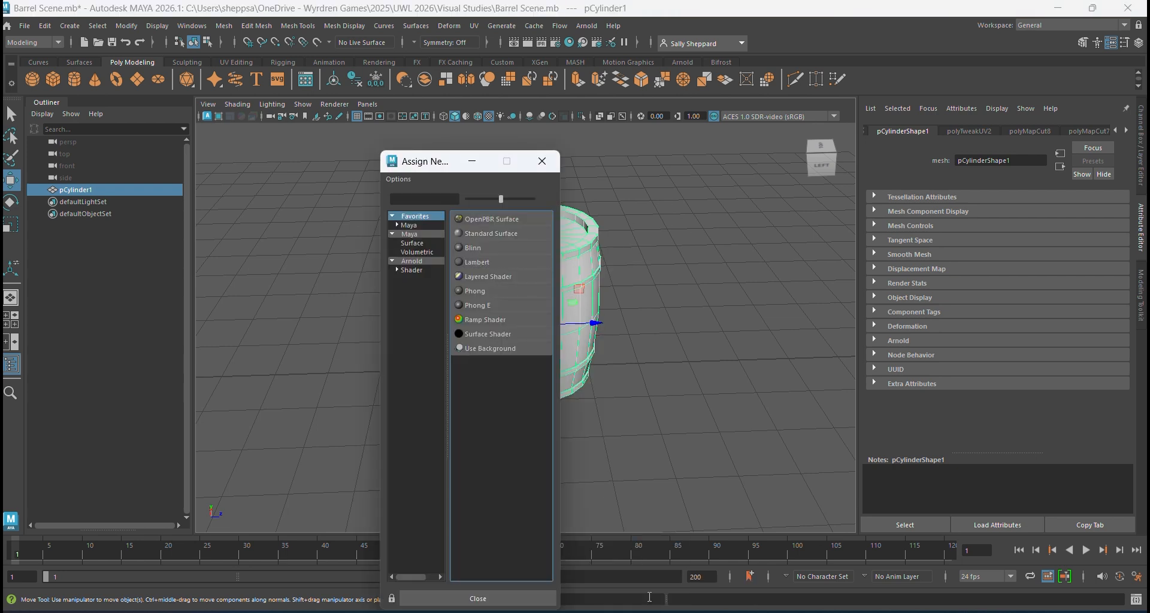
click(477, 262)
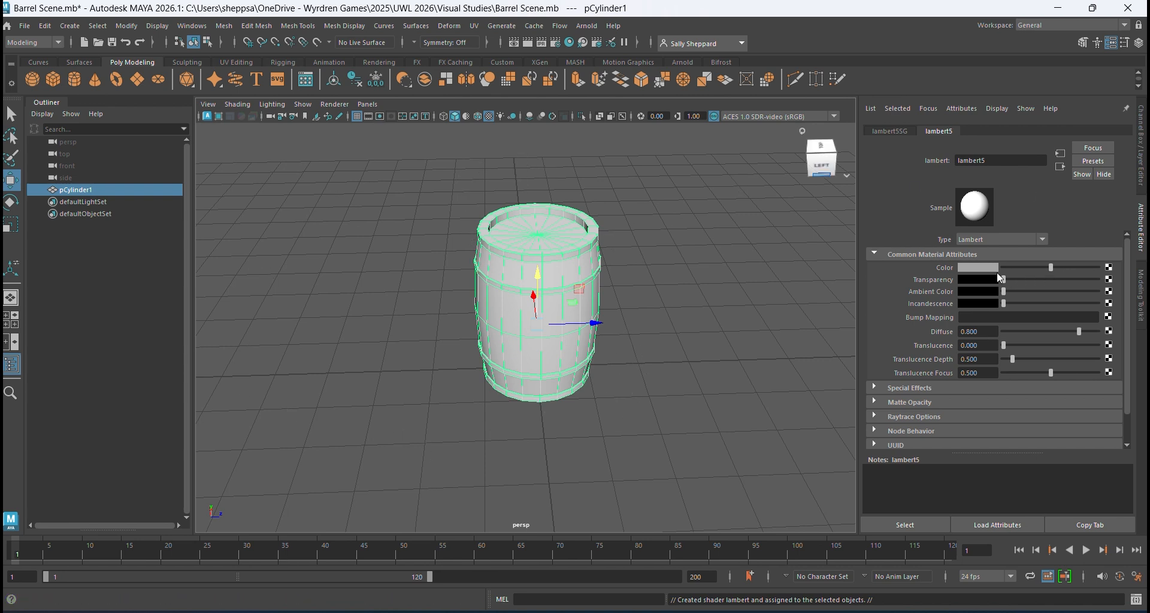
click(1109, 268)
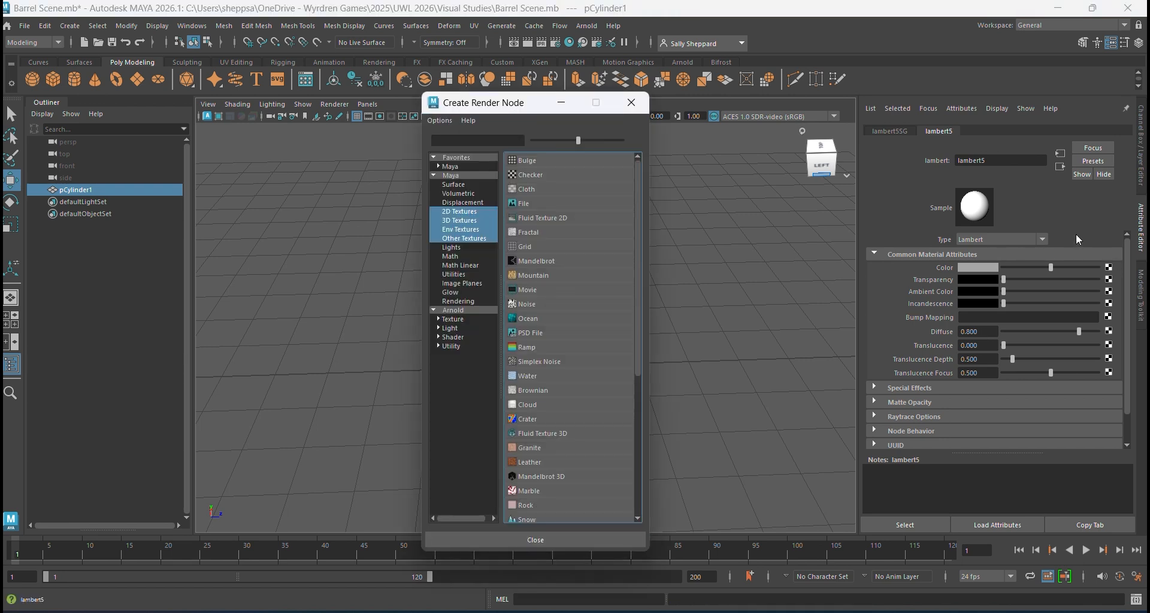
click(554, 202)
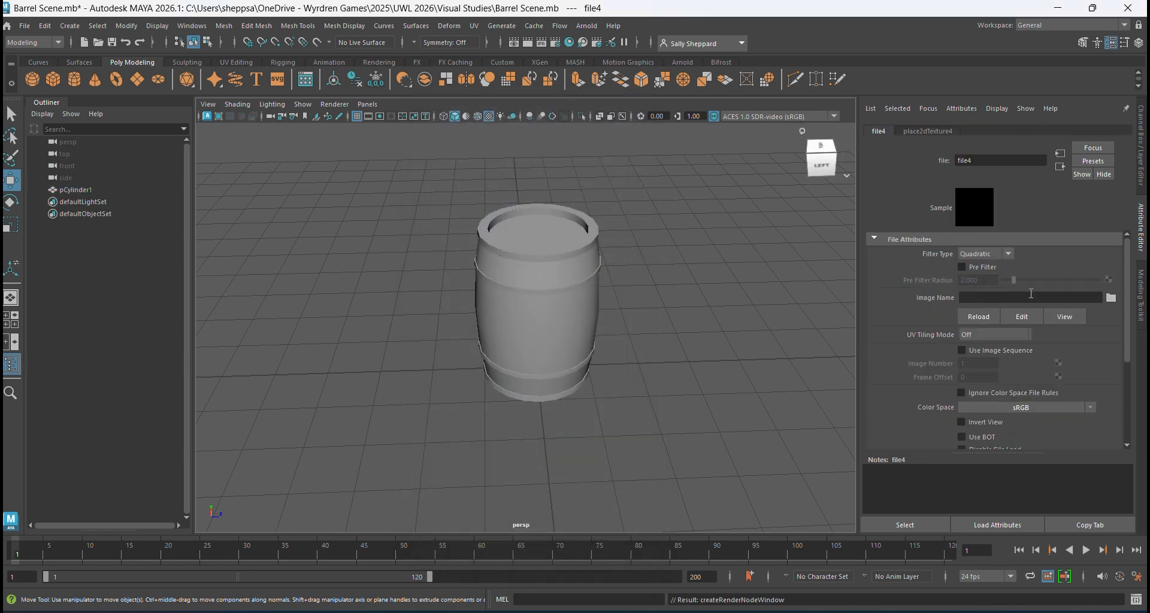
- Load Barrel Texture for YT Colour.png from the Downloads folder as the file texture's image
click(1111, 298)
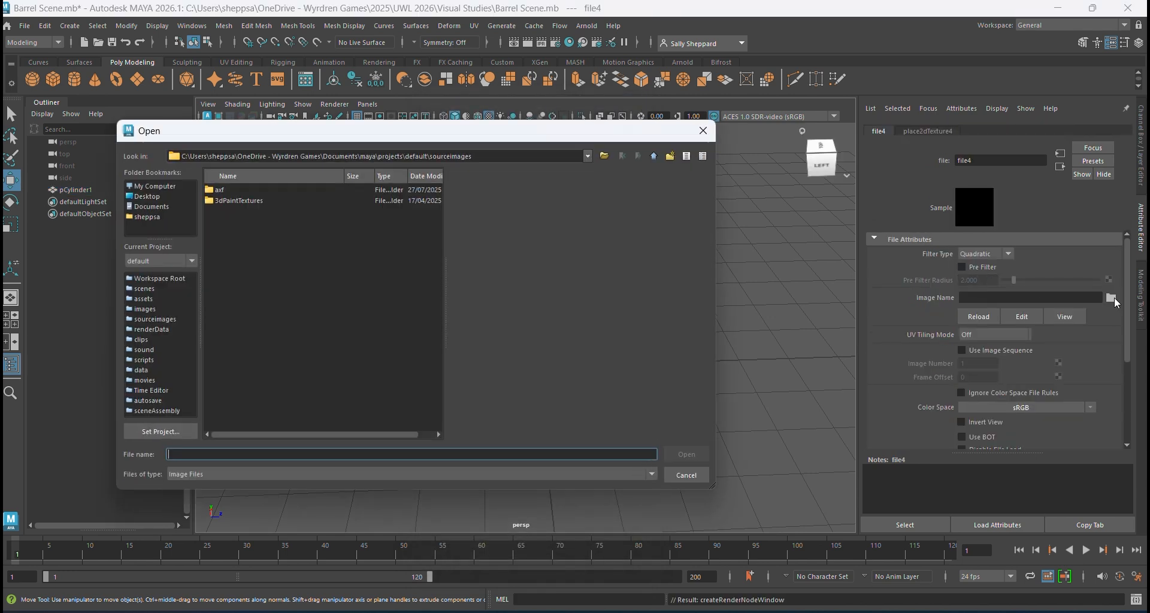
click(146, 216)
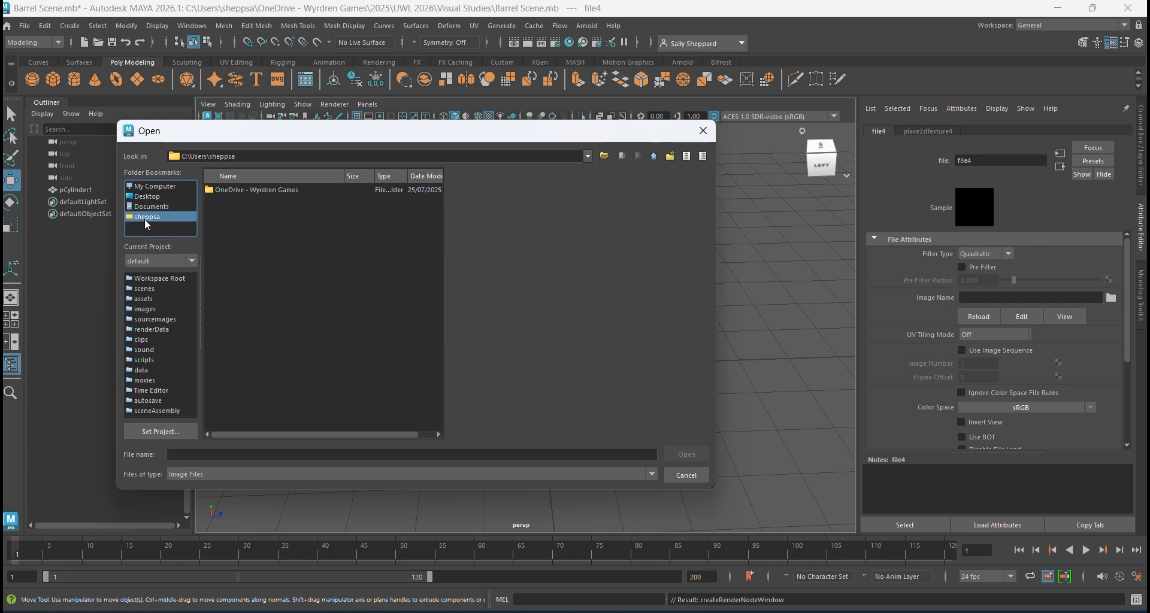
click(240, 189)
double_click(240, 189)
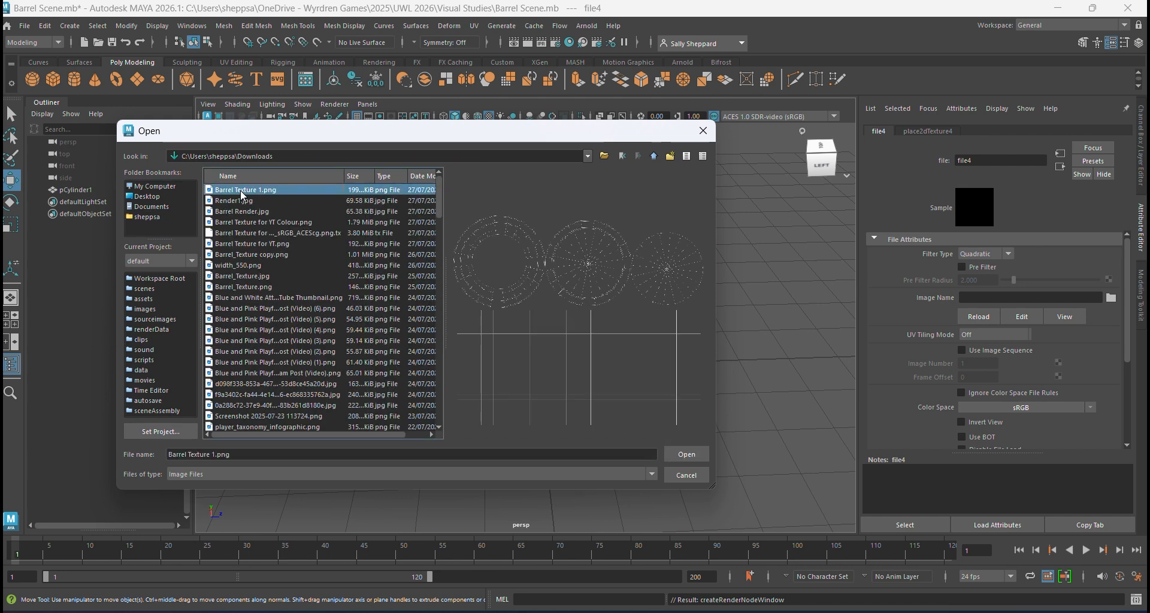
click(242, 202)
click(244, 212)
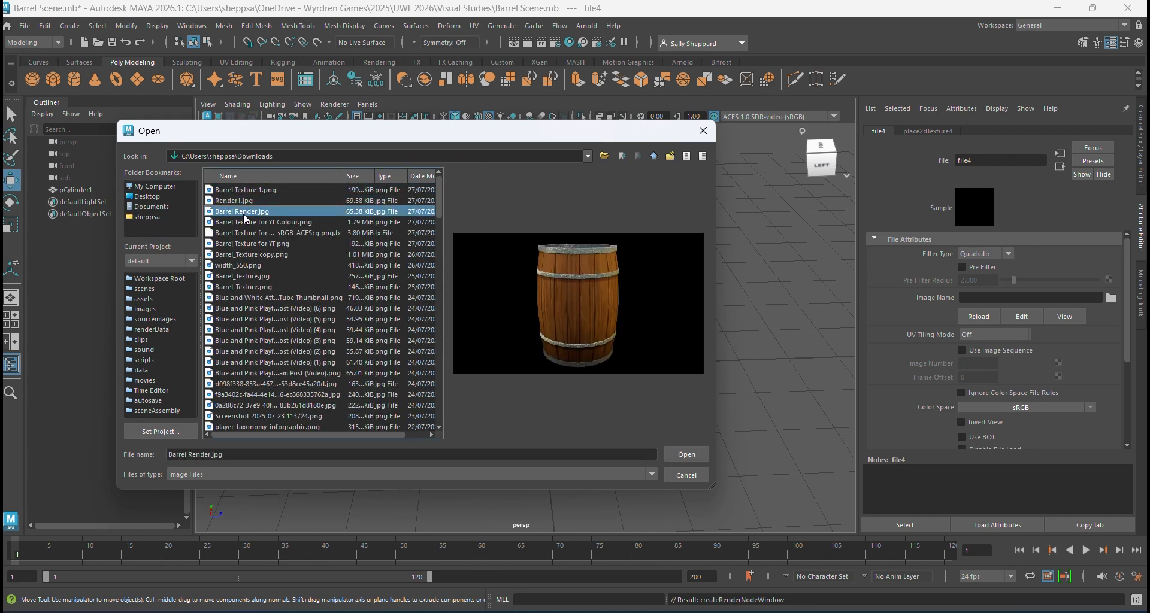
click(246, 223)
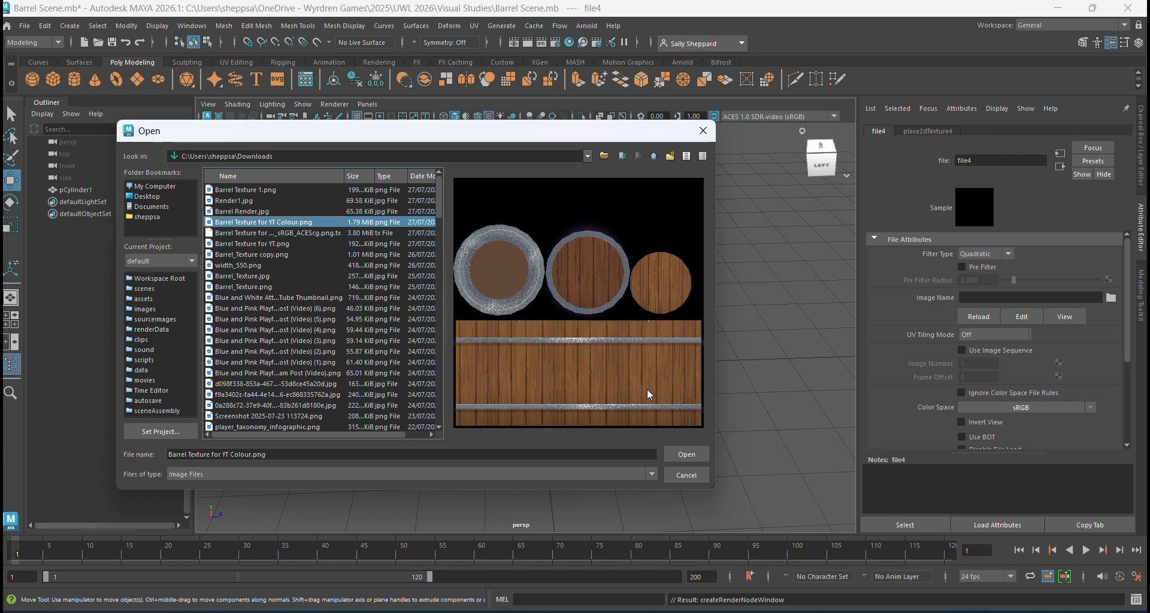
click(687, 455)
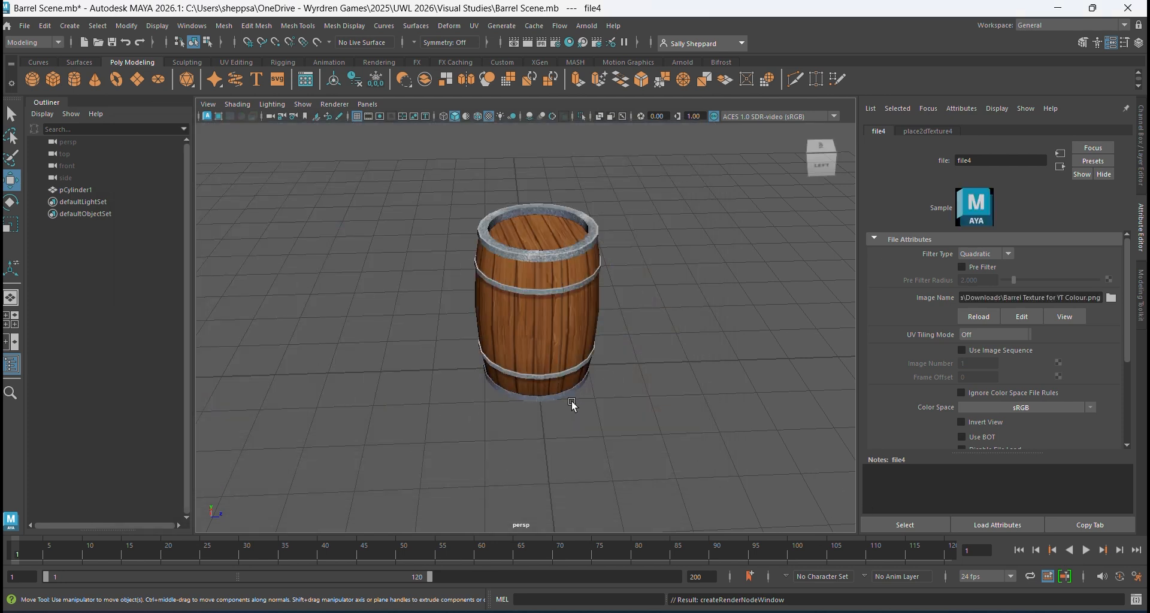
- Examine the textured barrel from all sides, including the lid, the metal bands and the underside
alt+drag(614, 409, 713, 403)
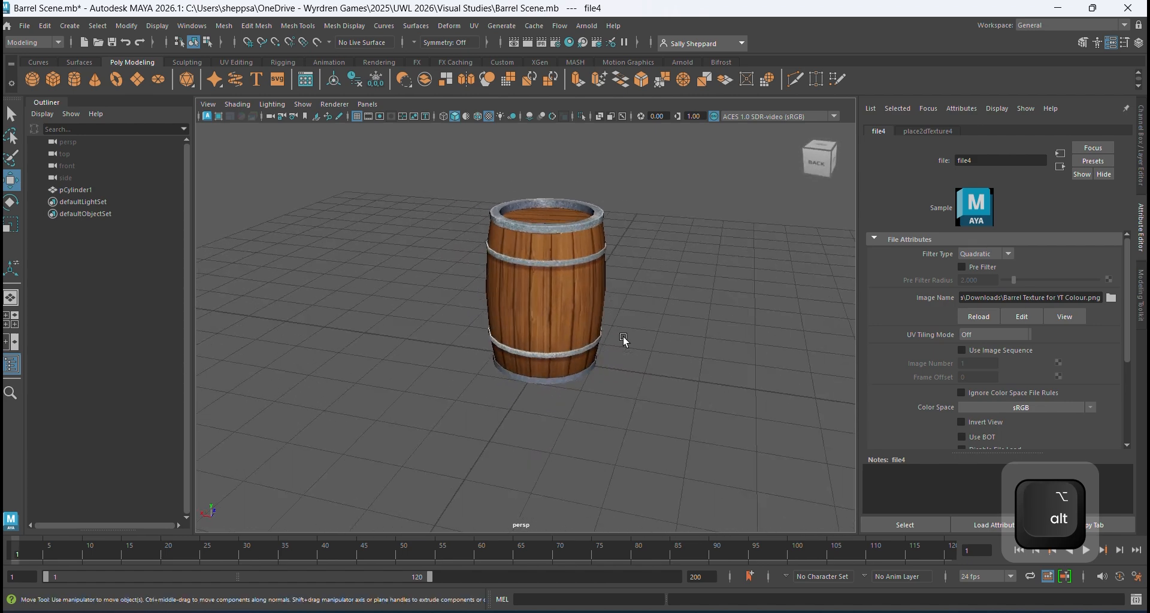
scroll(526, 257, up, 5)
scroll(526, 256, up, 2)
alt+drag(525, 255, 543, 343)
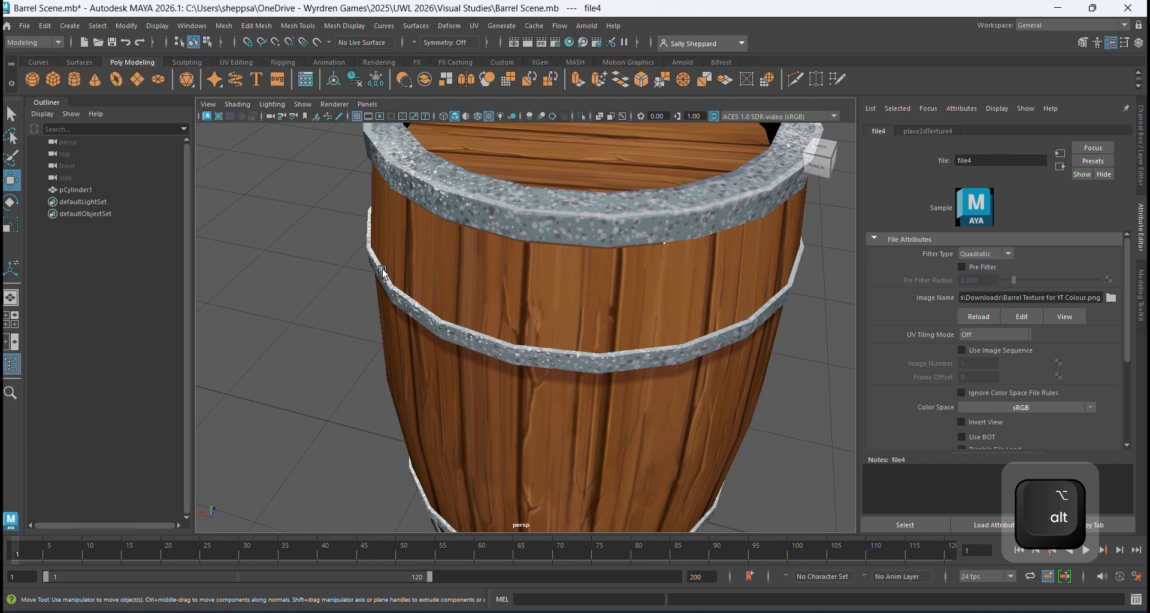
alt+drag(672, 359, 526, 371)
alt+drag(696, 267, 653, 303)
scroll(650, 305, down, 5)
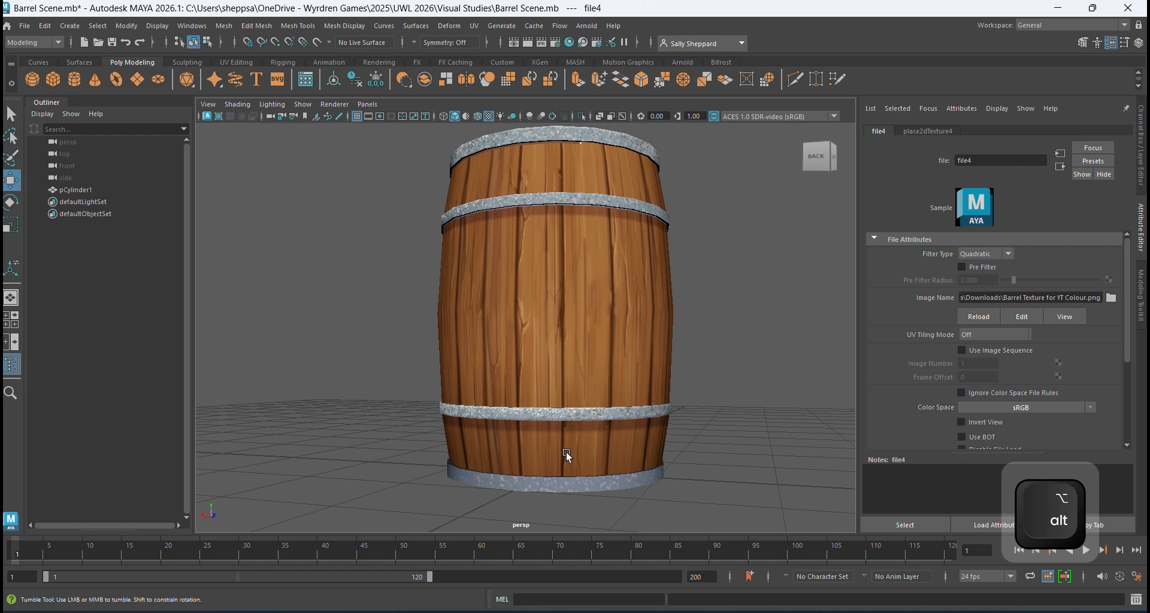
alt+drag(565, 457, 566, 394)
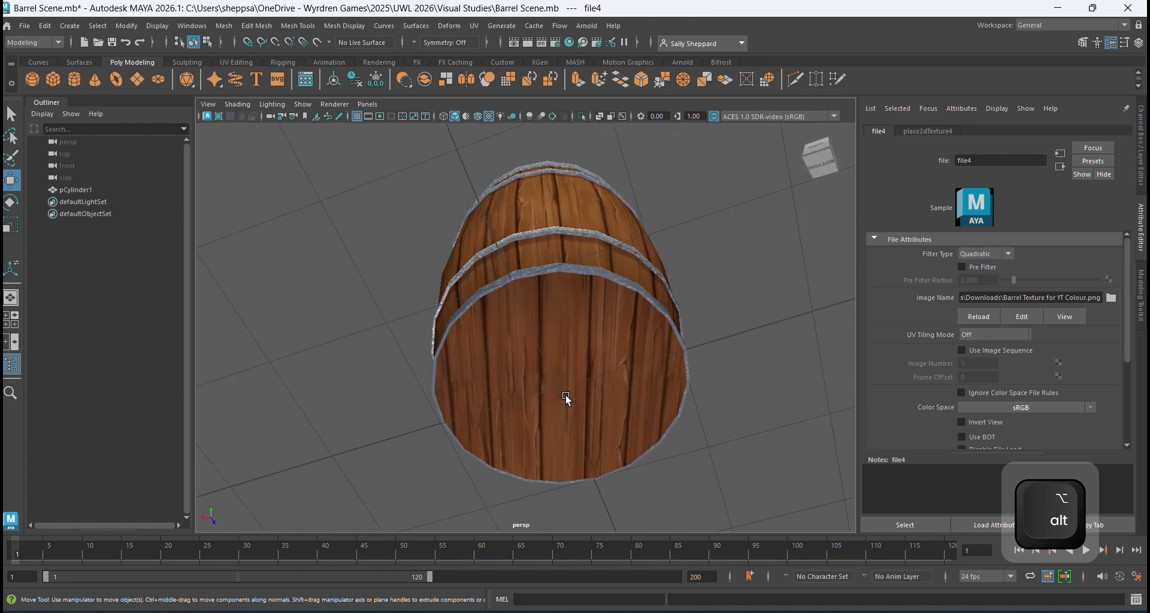
alt+drag(559, 467, 588, 460)
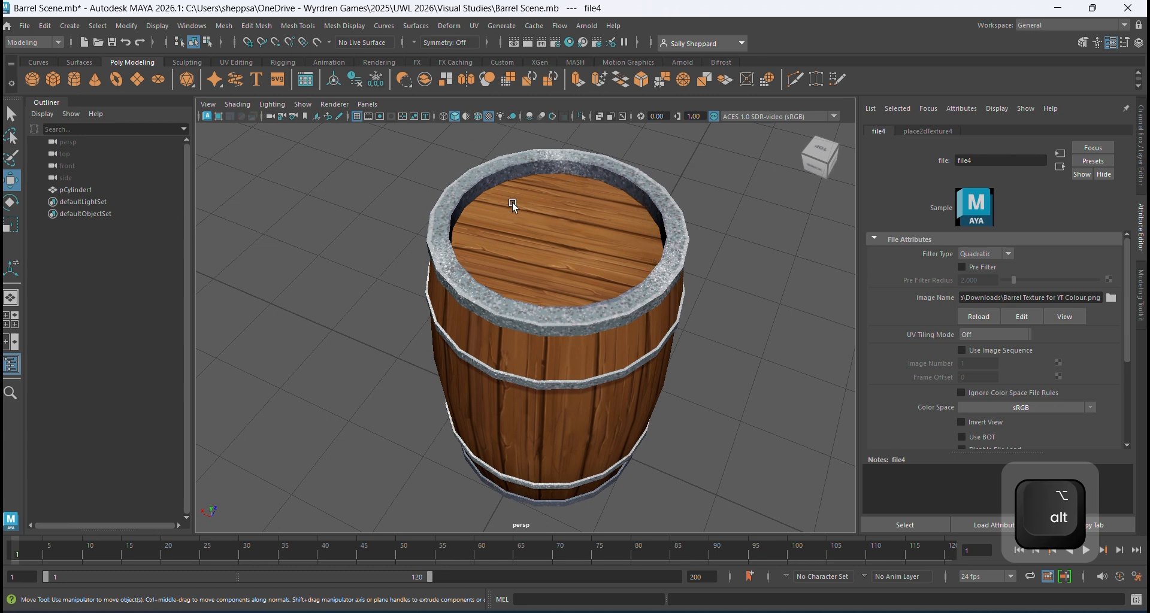
alt+drag(618, 346, 620, 311)
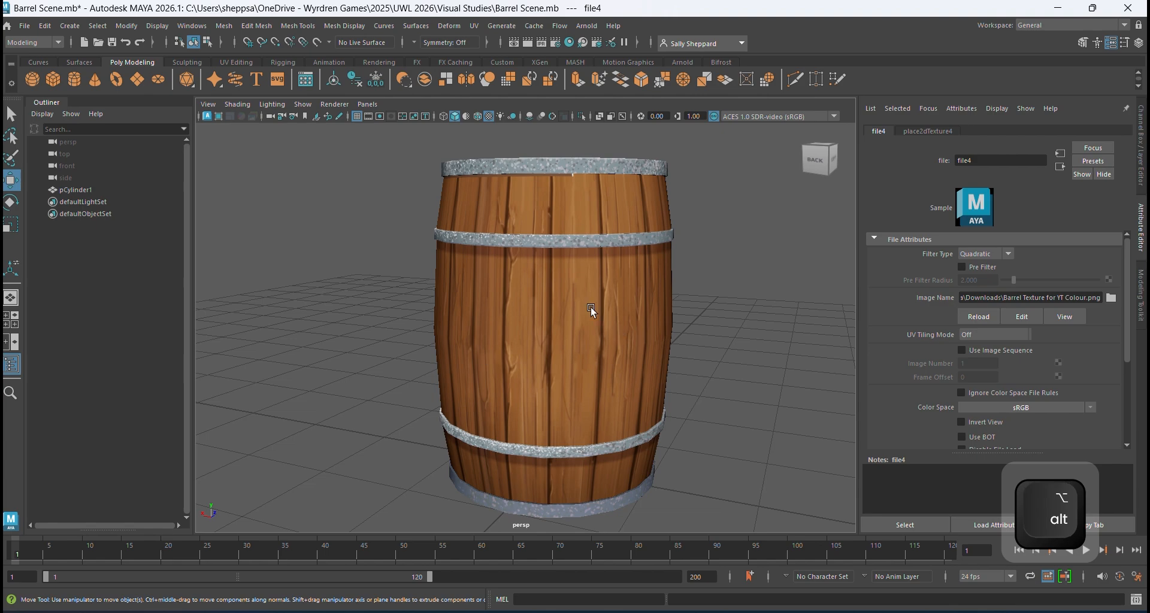
alt+drag(591, 310, 720, 344)
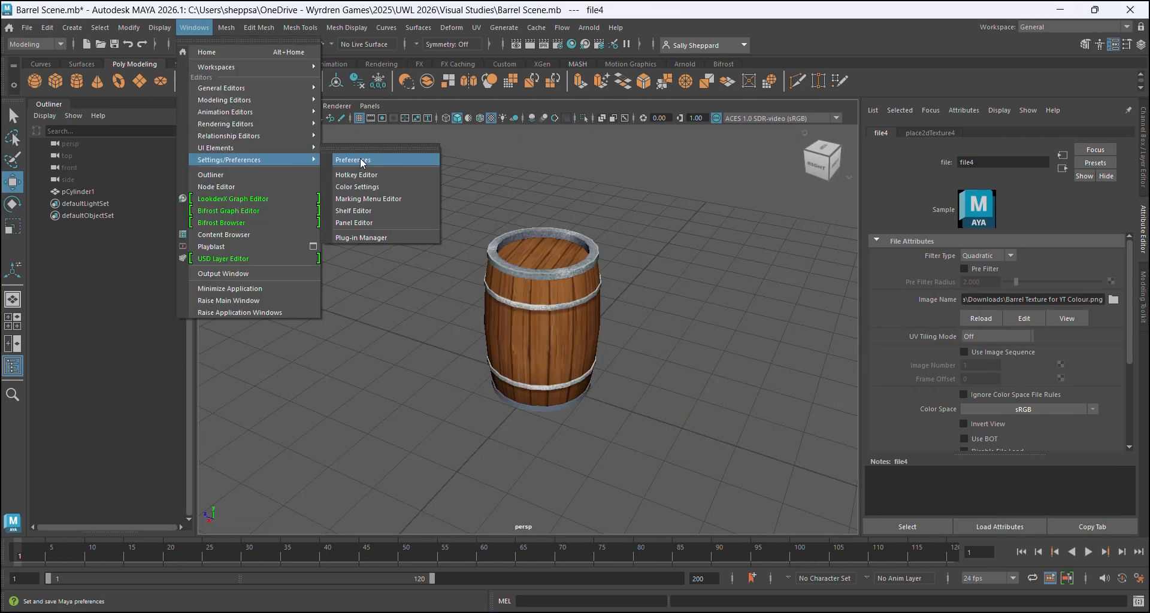
- Open the Plug-in Manager and search for the mtoa plug-in
click(400, 238)
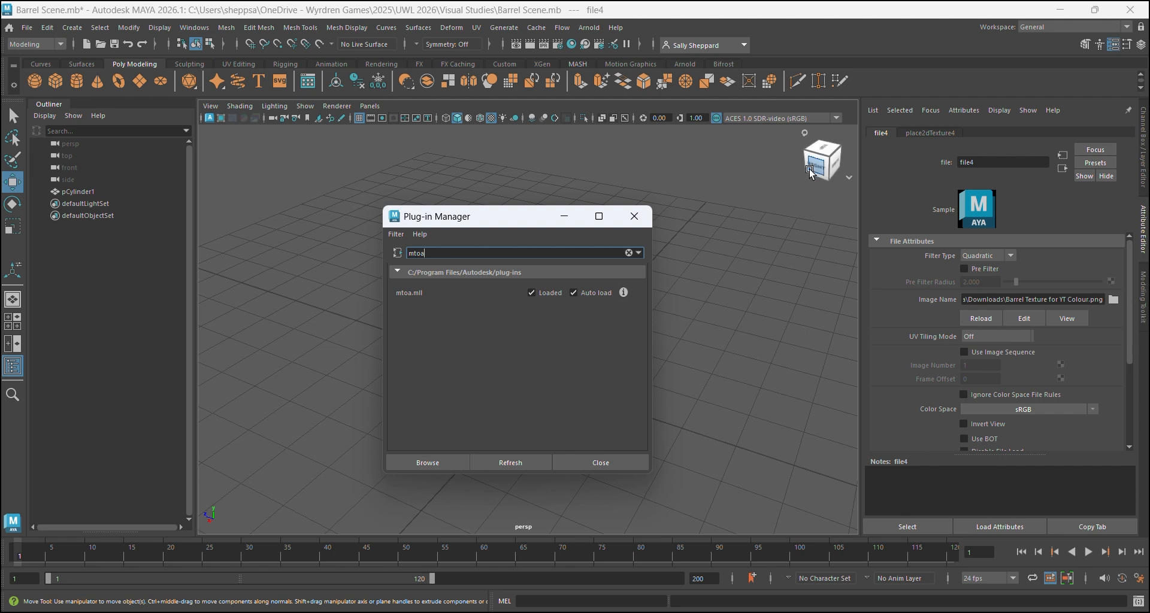
- Close the Plug-in Manager, add an Arnold area light and raise it about 3.8 cm to sit above the barrel
click(633, 226)
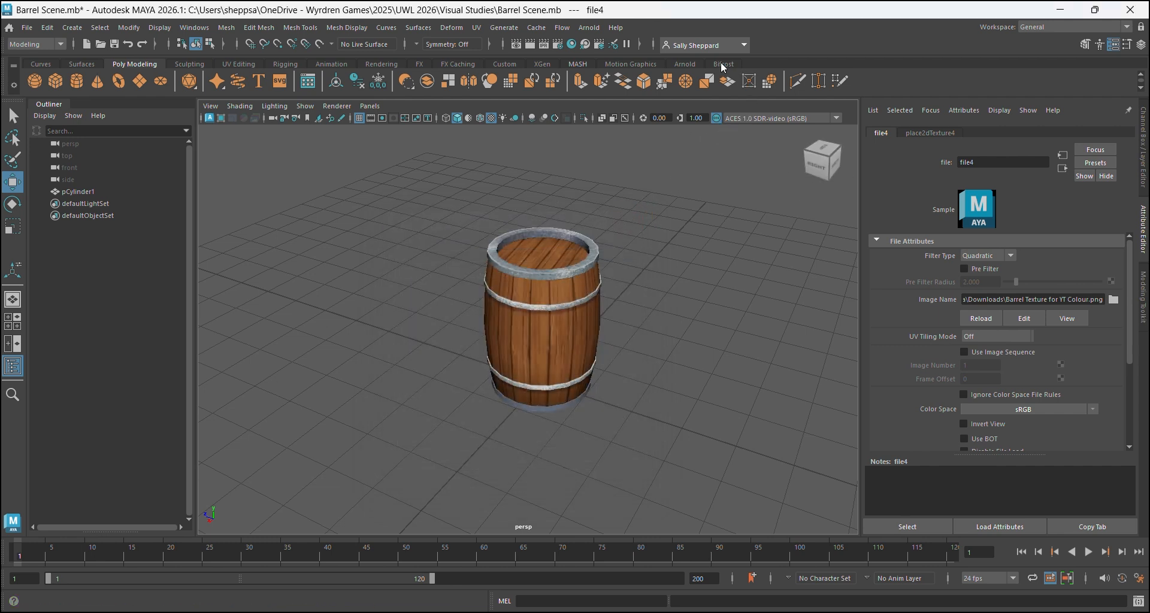
click(686, 65)
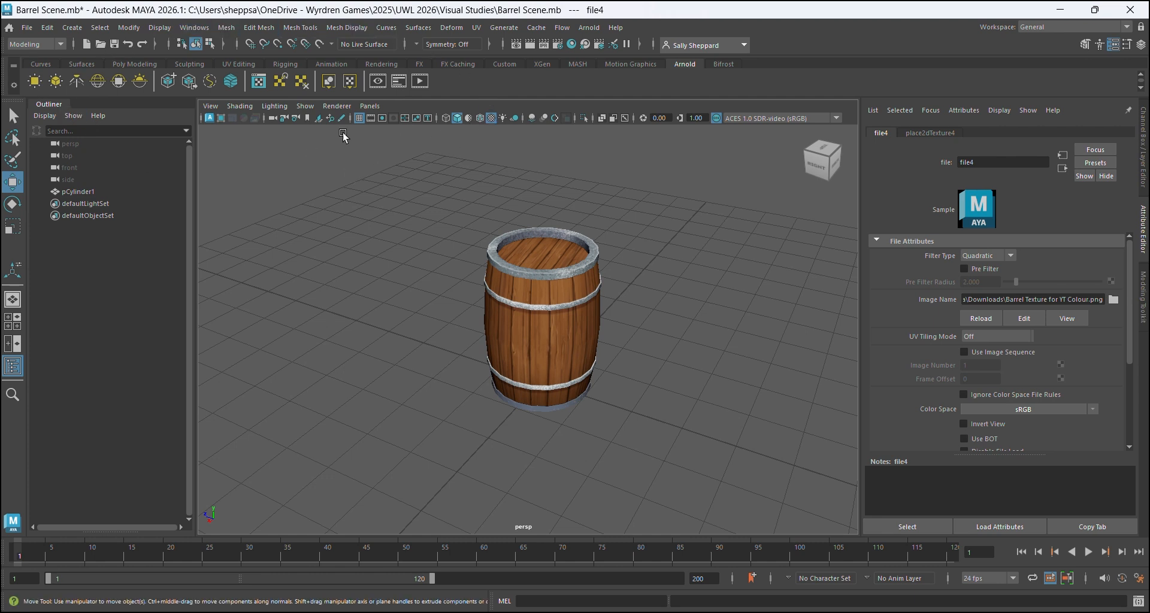
click(34, 82)
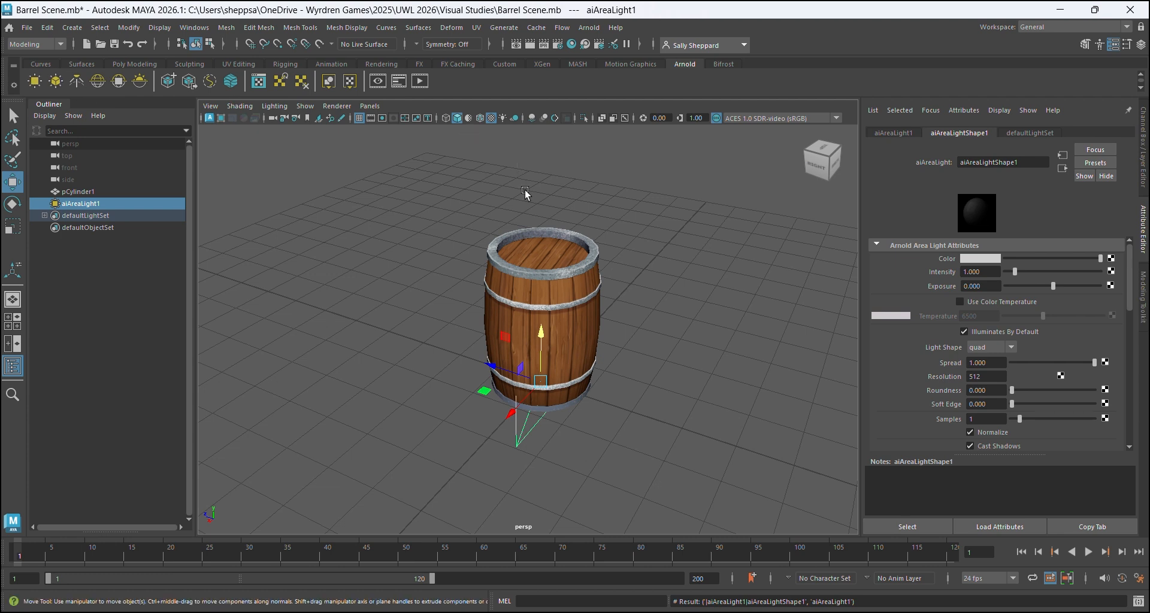
drag(541, 333, 563, 141)
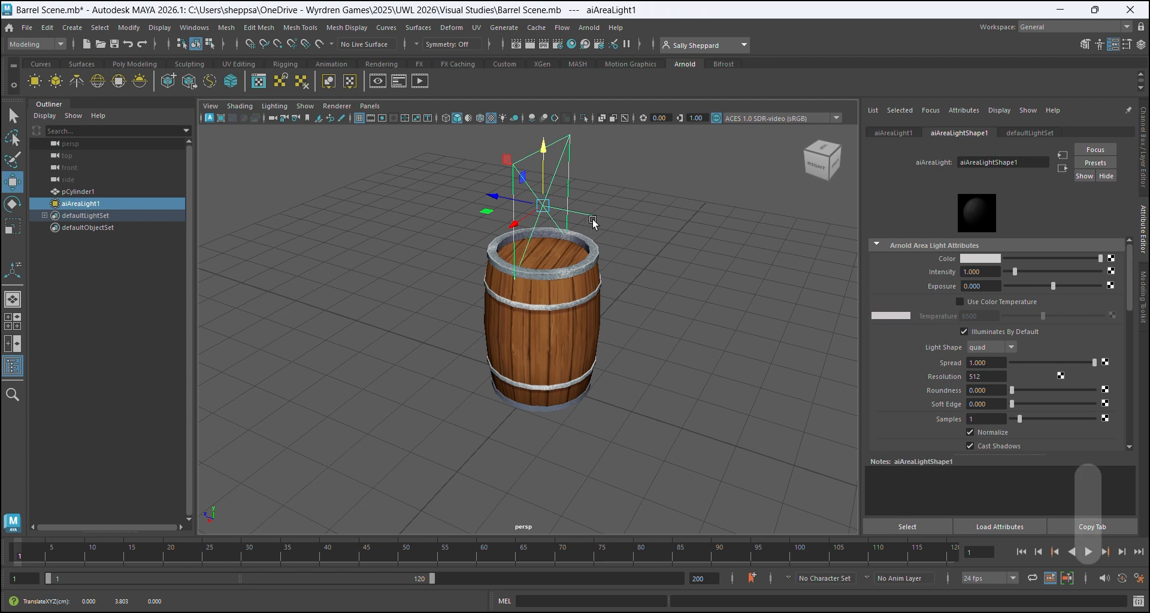
- Rotate the area light about -90° around X to face down at the barrel and raise it to about 4.6 cm
key(e)
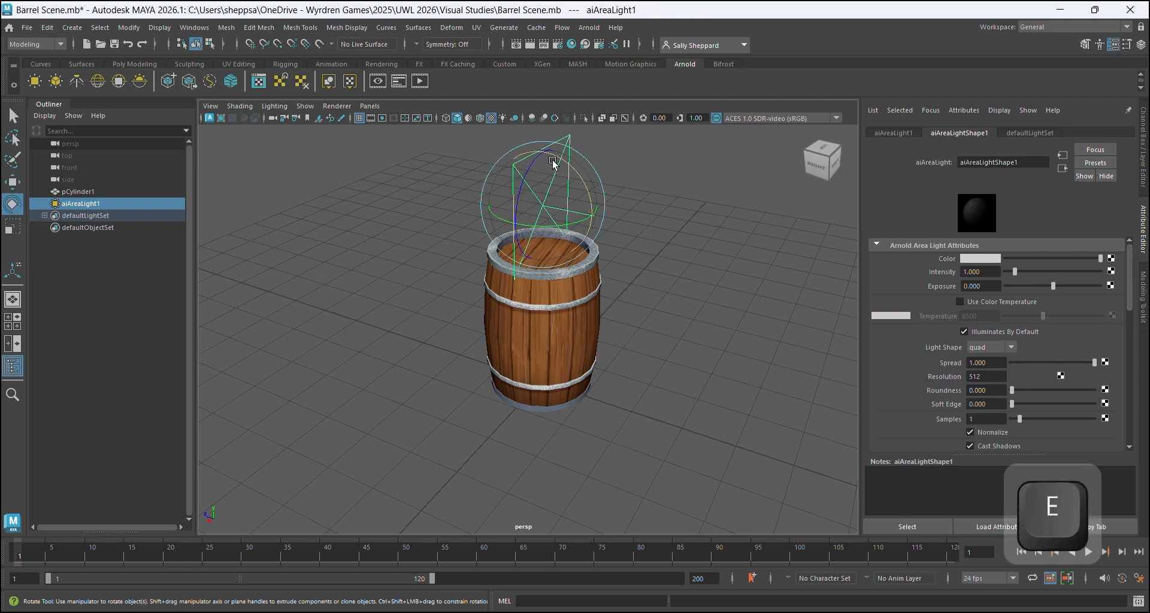
drag(546, 160, 606, 232)
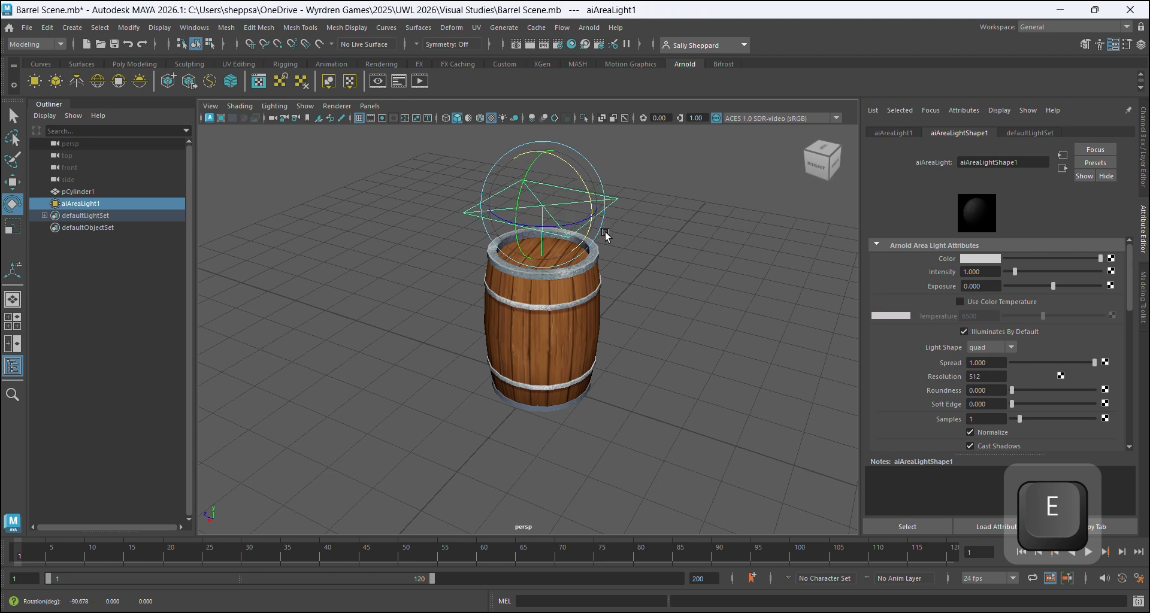
key(w)
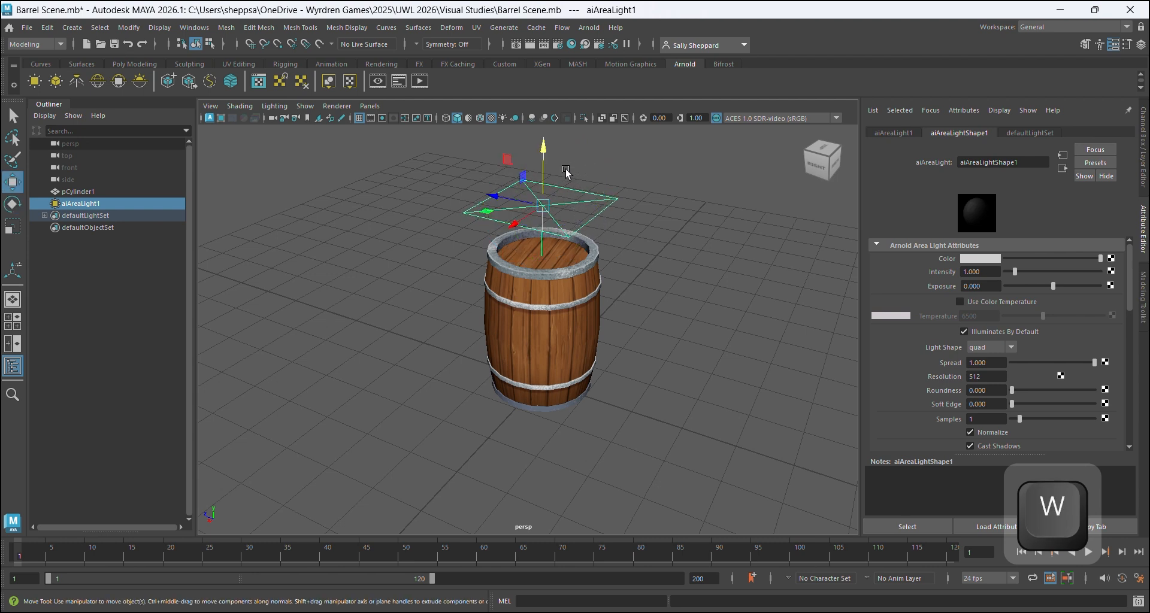
drag(543, 180, 546, 133)
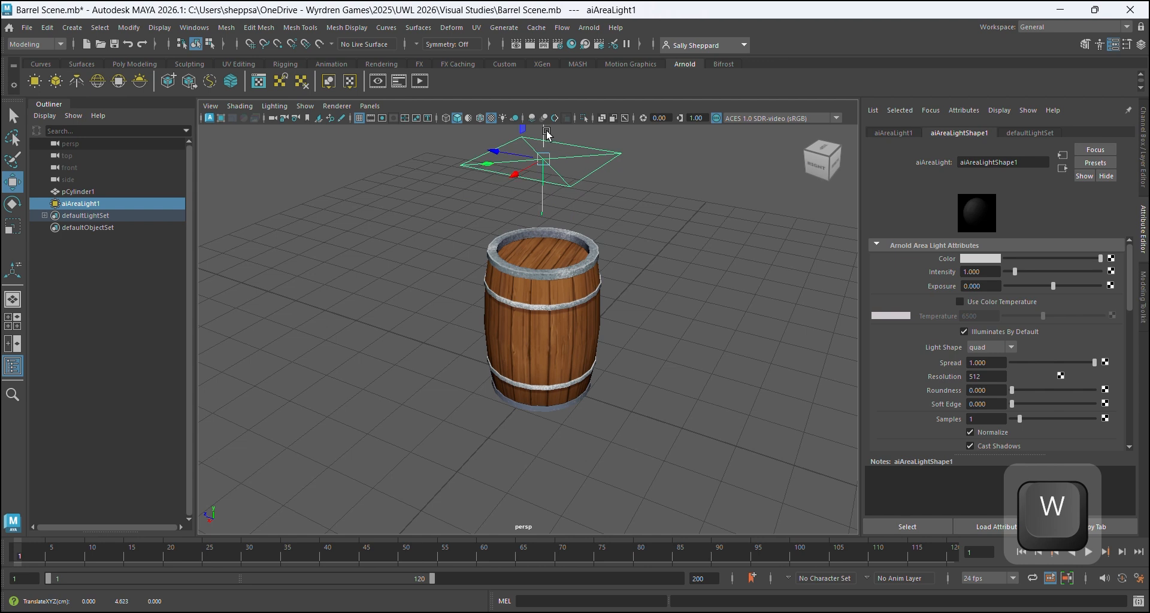
- Scale the overhead area light uniformly to about 2.35 times its size
scroll(604, 207, down, 3)
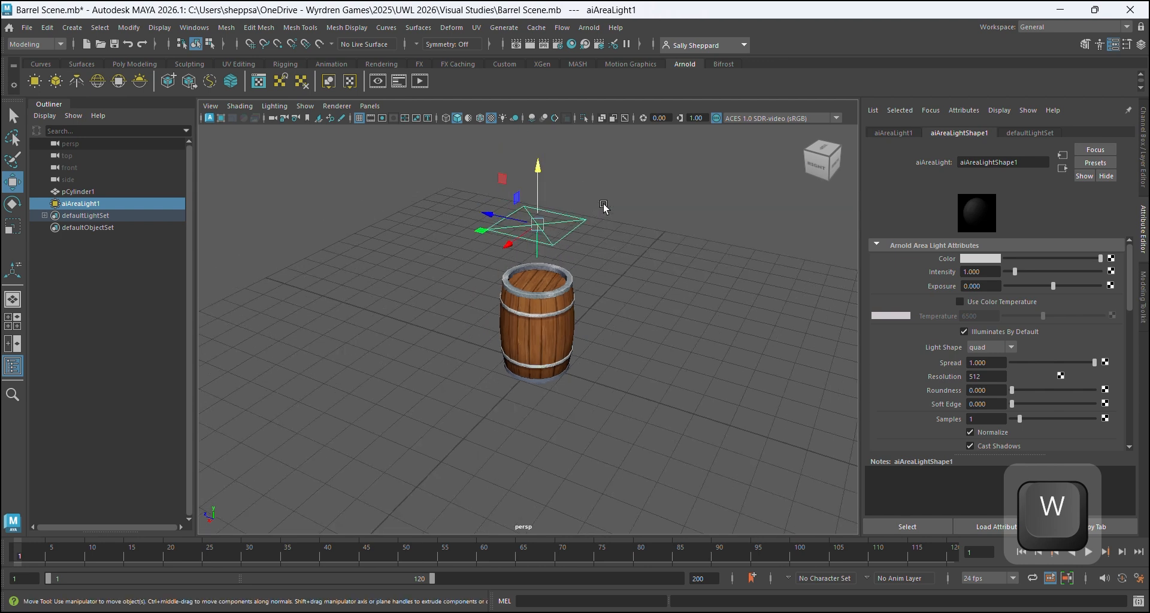
key(r)
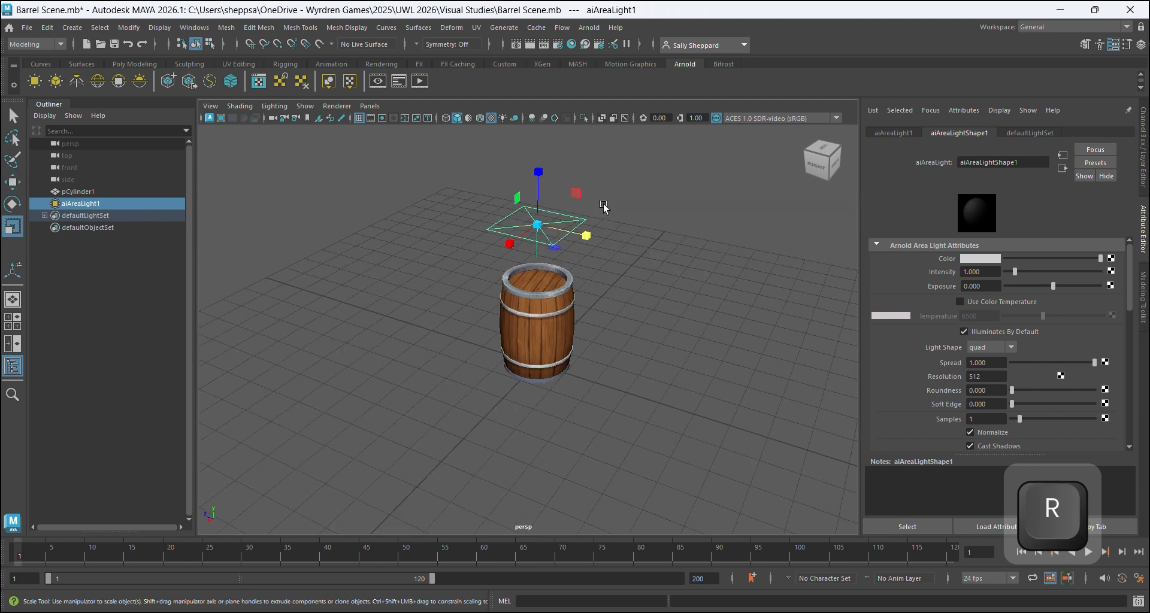
drag(541, 226, 628, 246)
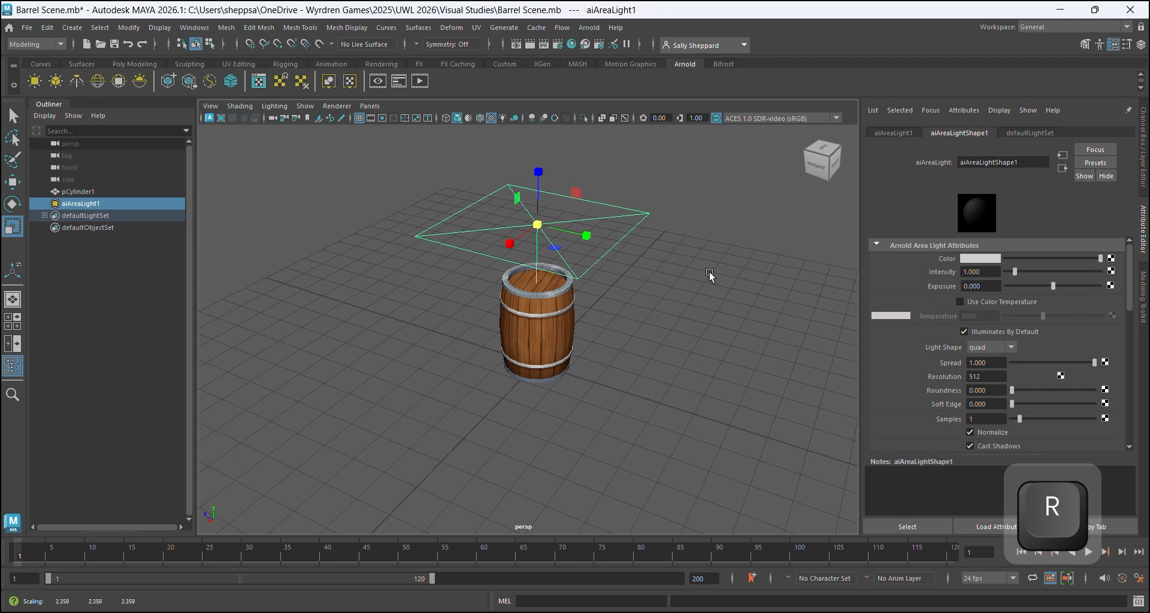
- Set the overhead area light's intensity to 200
click(985, 259)
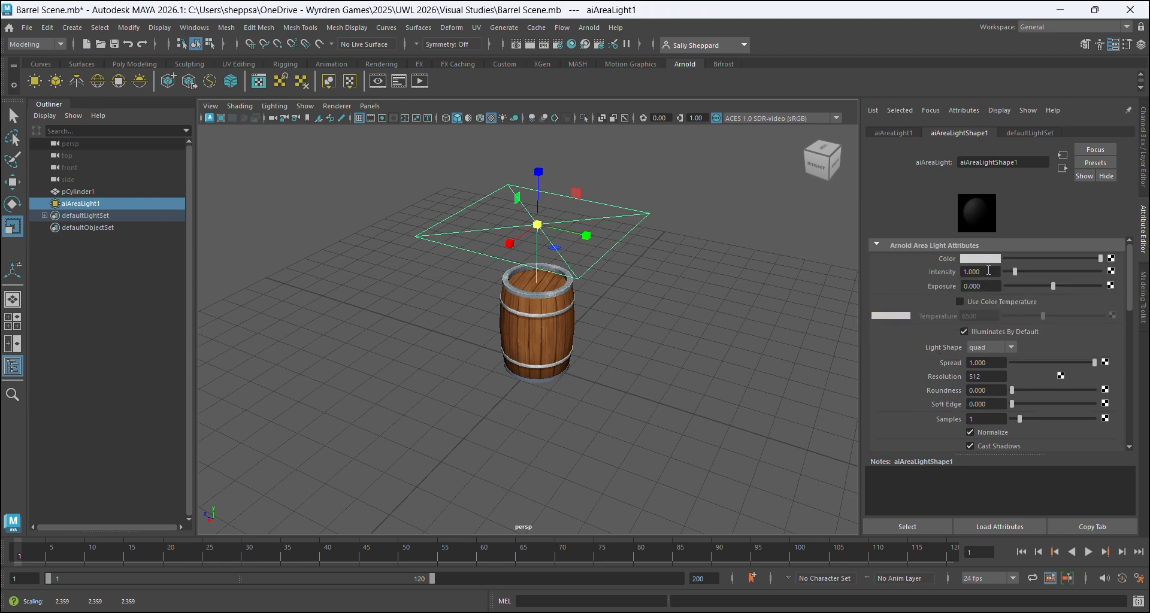
drag(988, 270, 939, 272)
text(200)
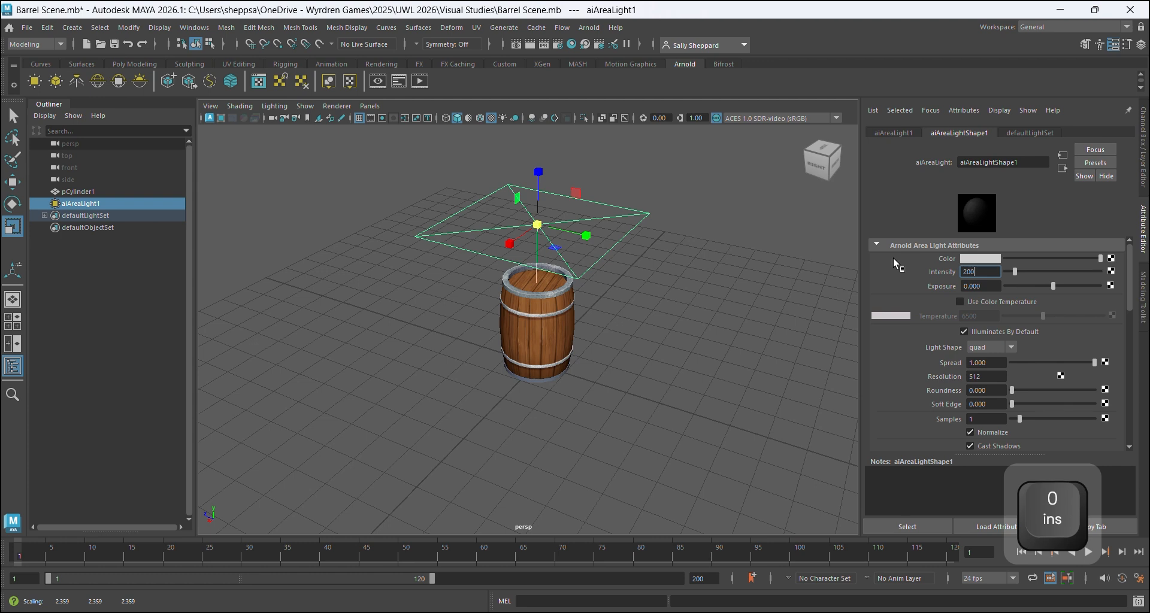
key(Return)
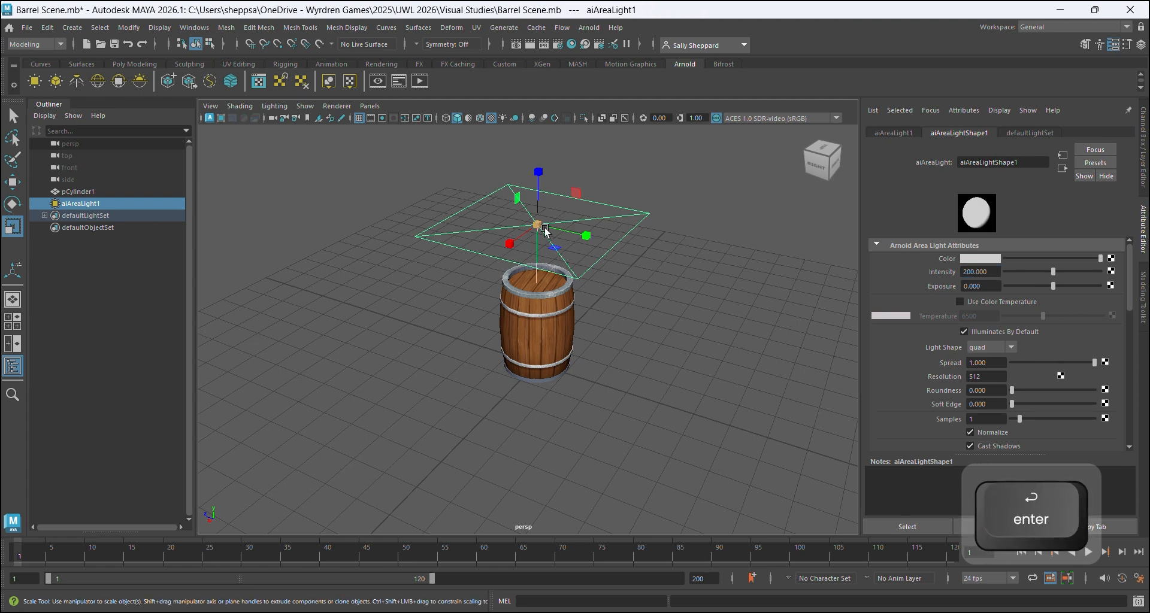
- Render a close view of the barrel in the Arnold RenderView to check the overhead lighting, and close the render window
scroll(497, 227, up, 3)
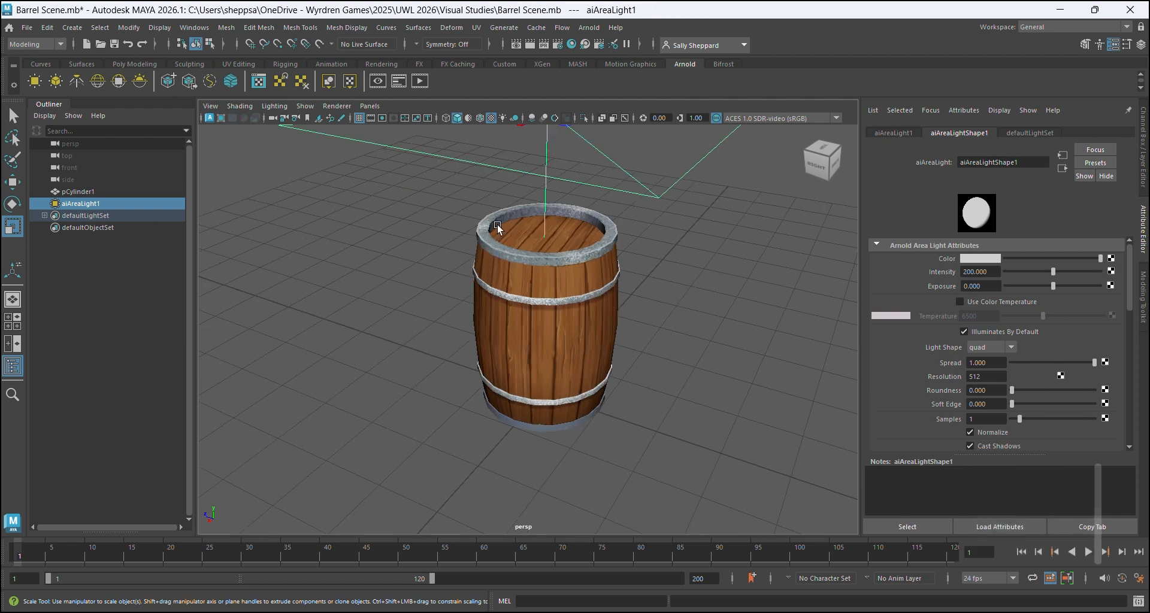
click(427, 82)
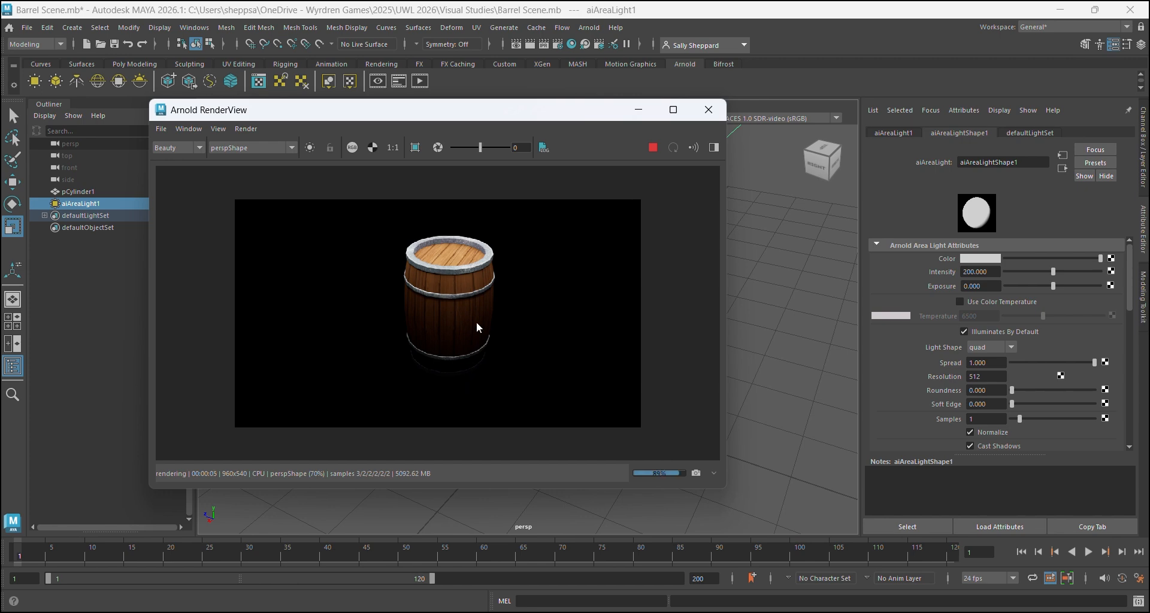
click(706, 112)
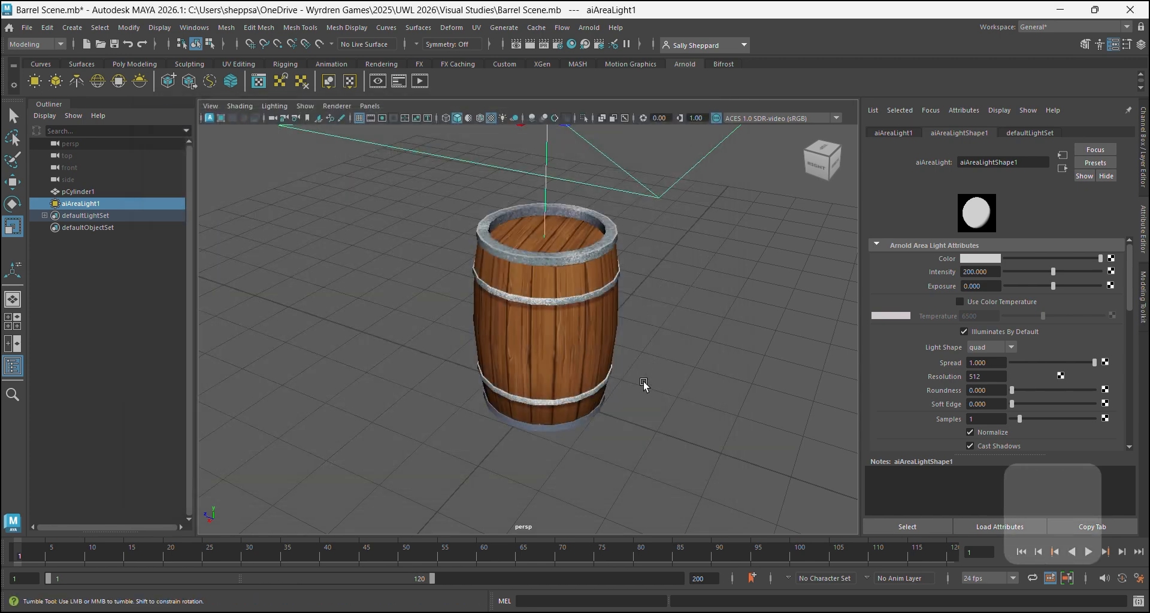
- Duplicate the overhead area light and move the copy about 4.5 cm along Z to one side of the barrel
alt+drag(645, 386, 689, 363)
scroll(689, 363, down, 5)
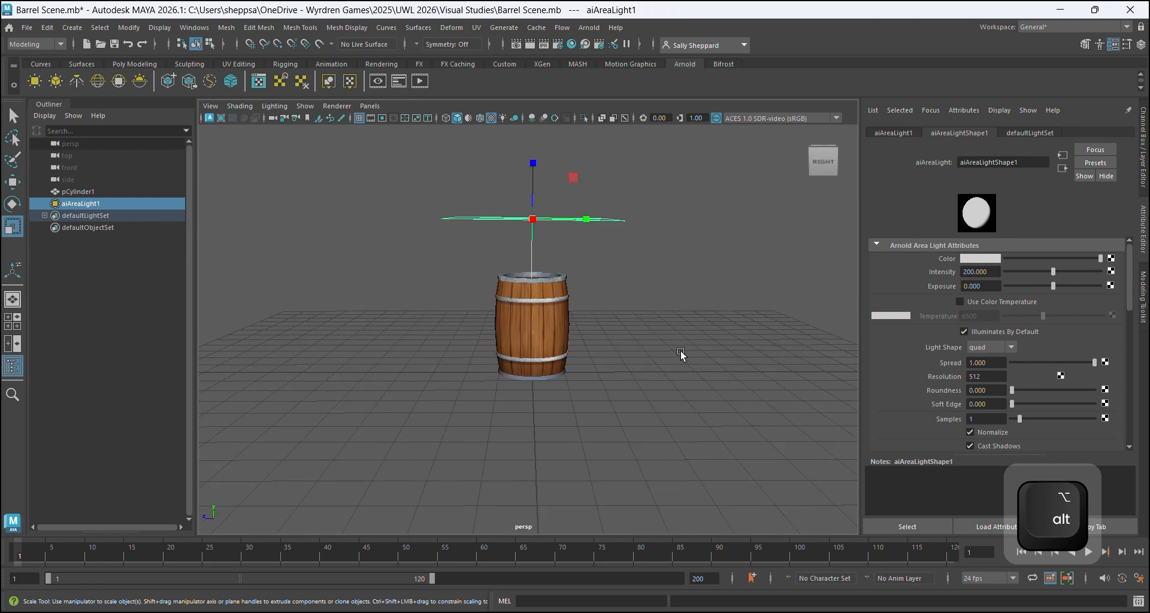
click(565, 219)
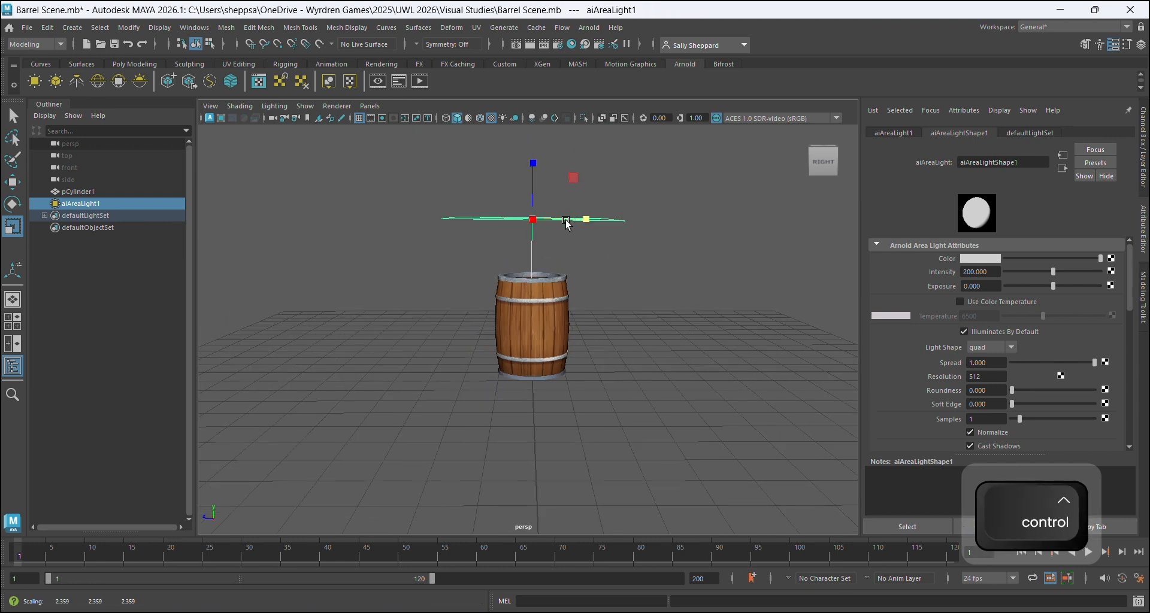
key(ctrl+d)
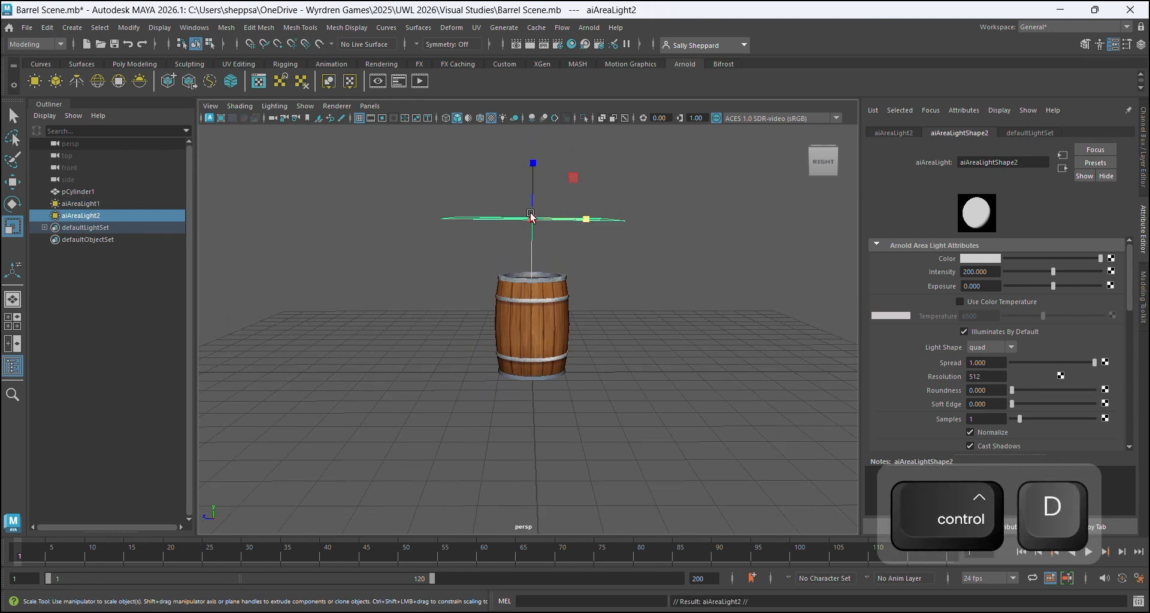
key(w)
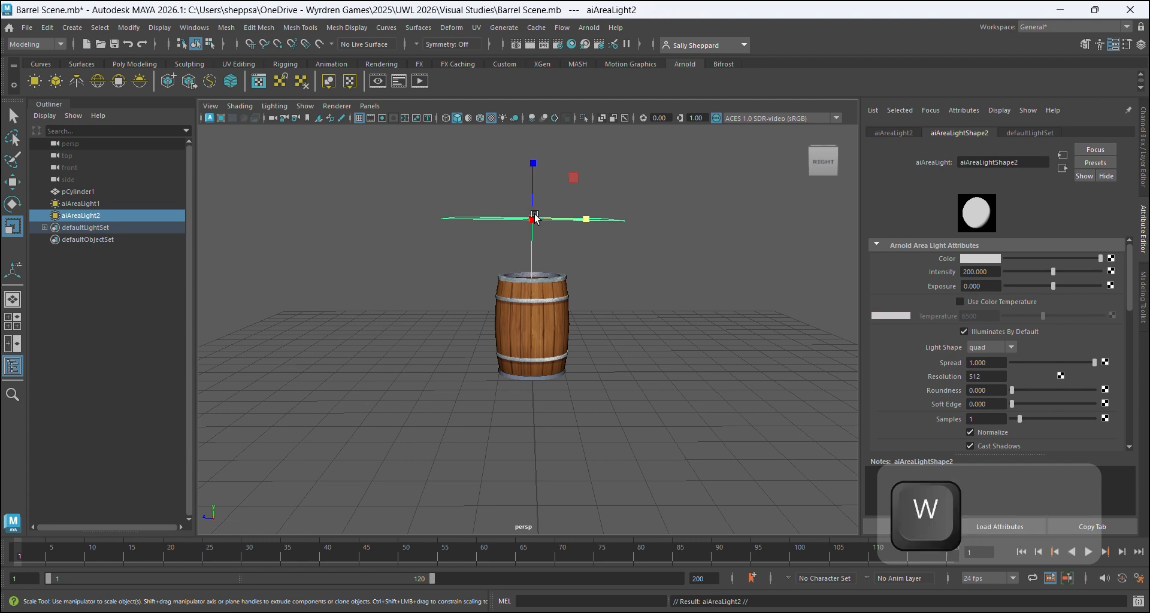
drag(533, 219, 346, 233)
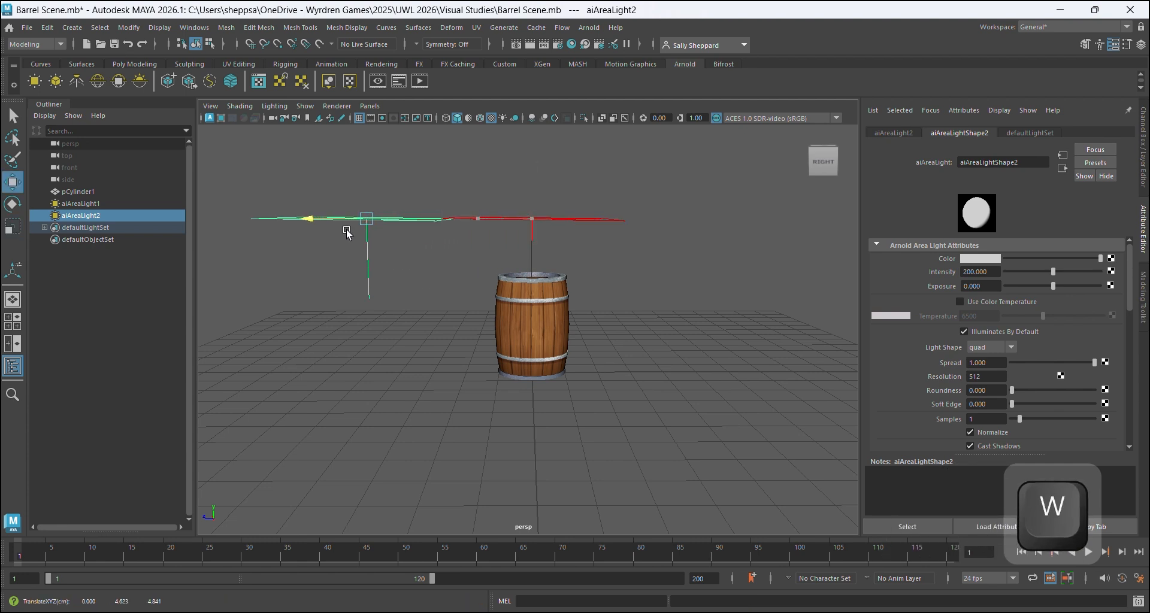
- Rotate the duplicated light upright to face the barrel's side and lower it to a height of about 2.1 cm
key(e)
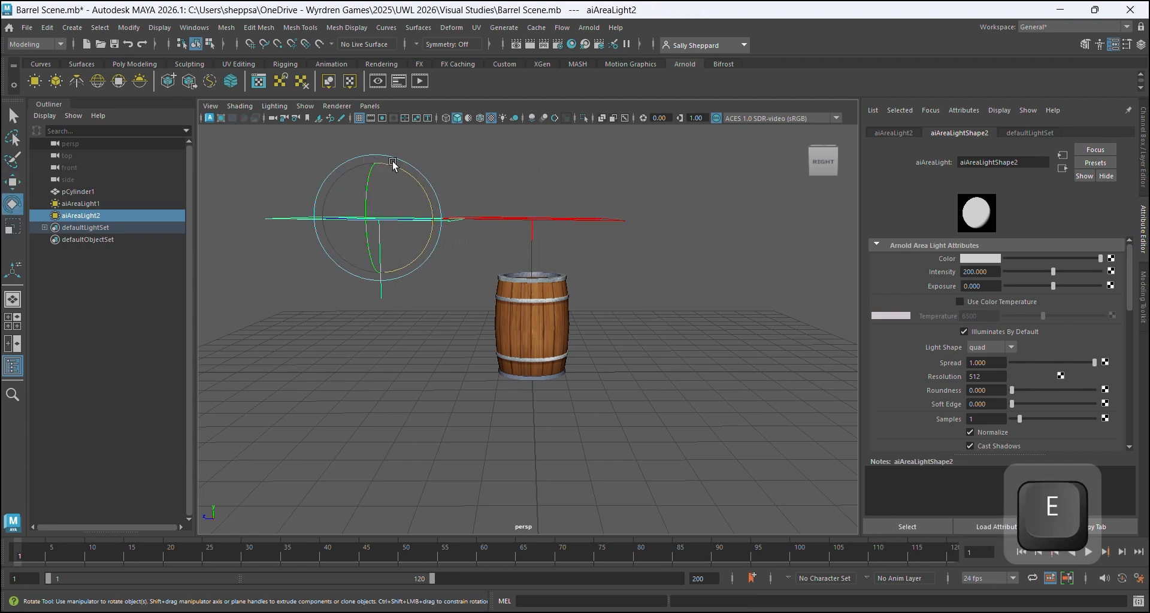
drag(392, 167, 265, 187)
key(w)
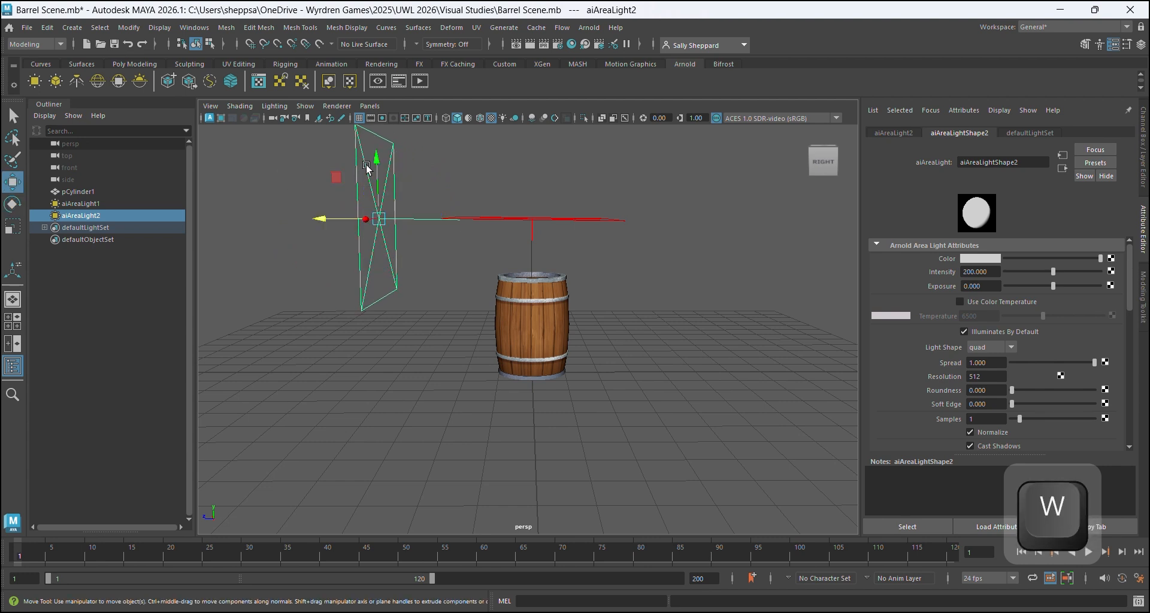
drag(381, 163, 384, 248)
scroll(415, 259, down, 2)
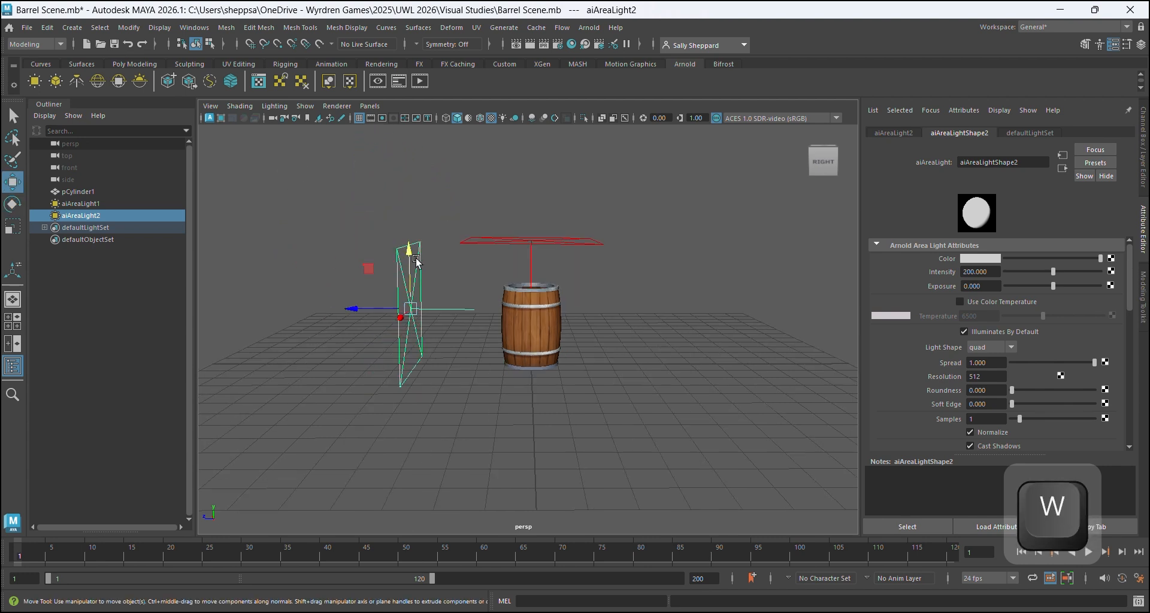
- From above, angle the side light toward the barrel and move it diagonally in front, to about X 2.3 and Z 3.8 cm
alt+drag(521, 224, 522, 341)
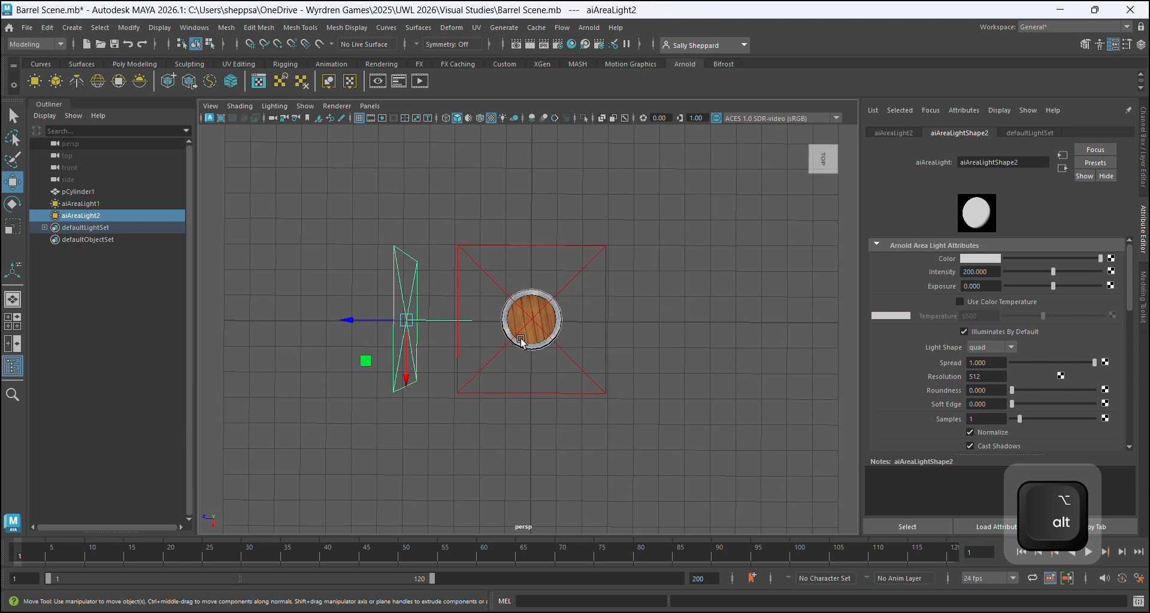
key(e)
drag(447, 349, 410, 427)
key(w)
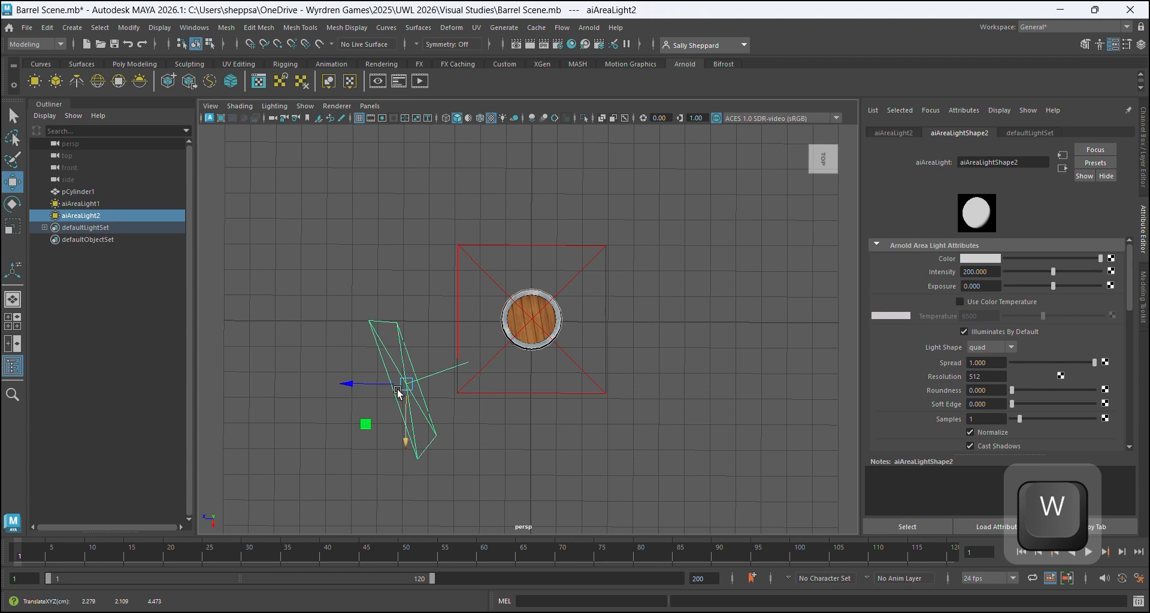
drag(370, 389, 387, 392)
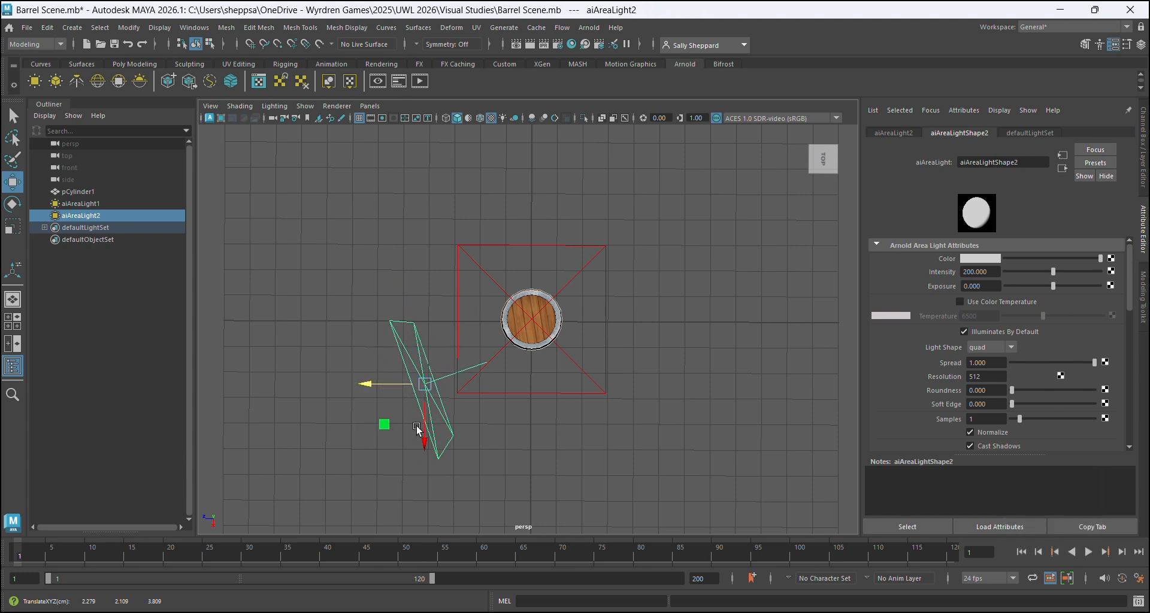
- Duplicate the side light and rotate the copy to about 141° around Y to aim from the opposite direction
click(542, 423)
click(439, 410)
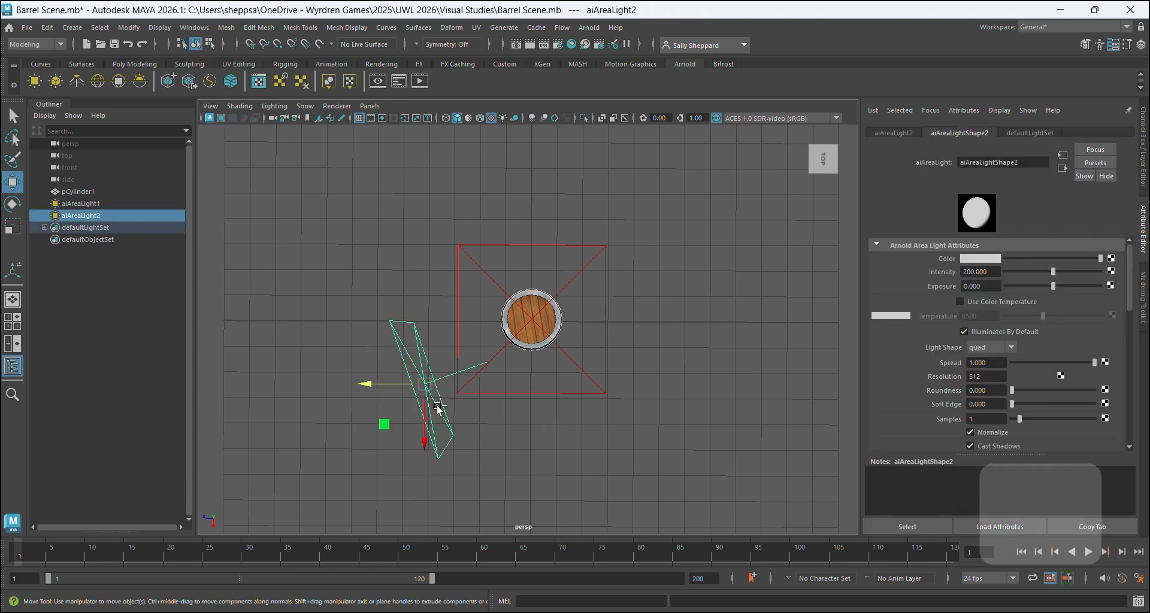
key(ctrl+d)
key(e)
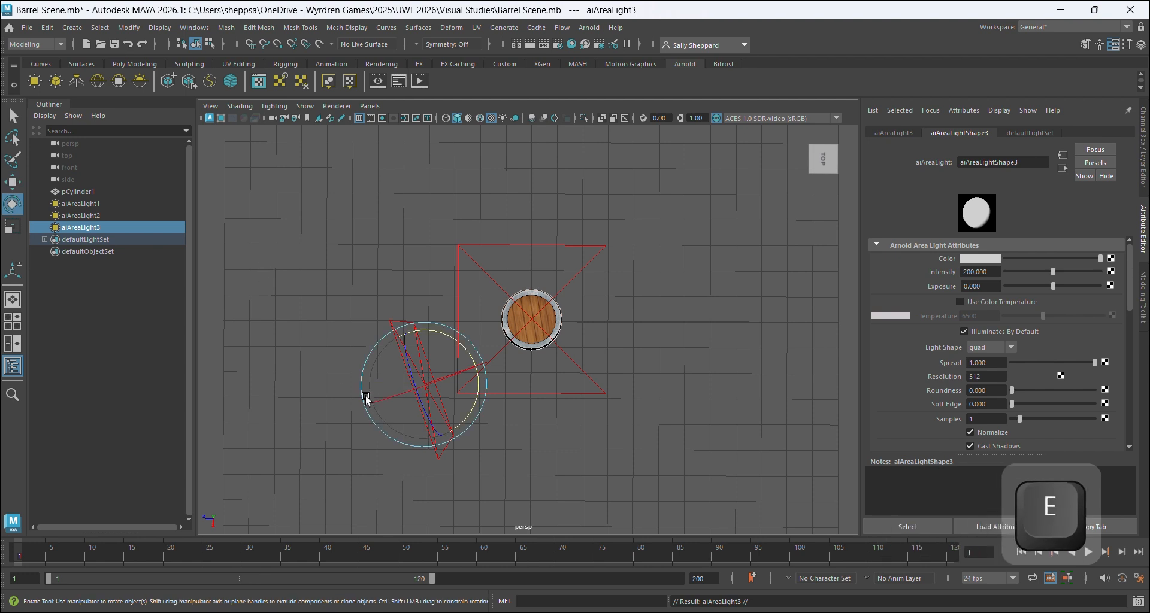
drag(478, 411, 411, 293)
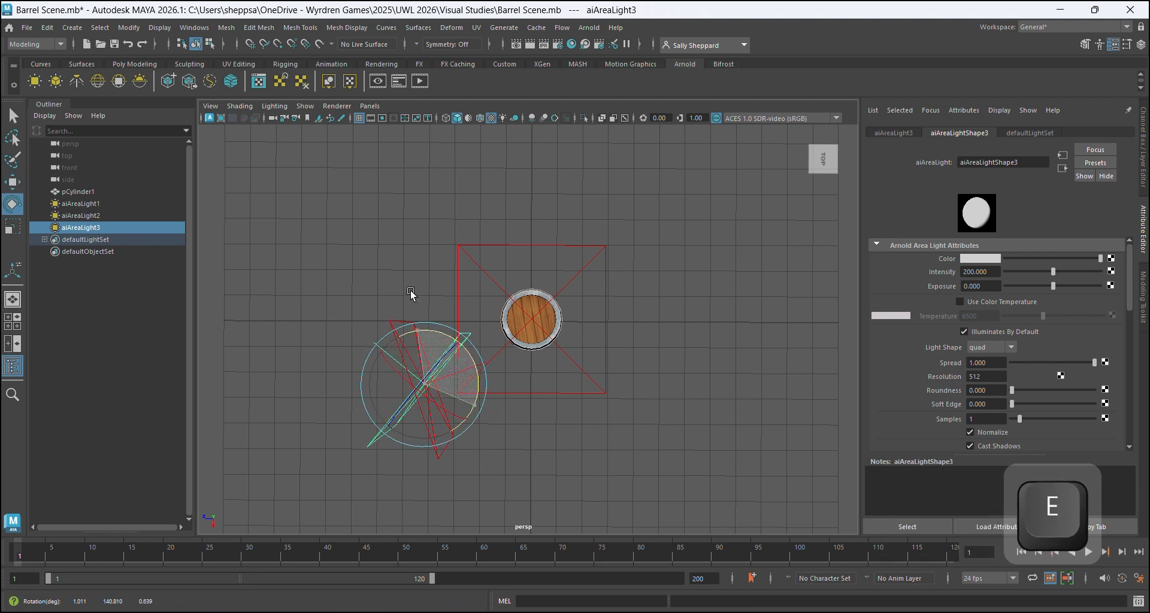
- Move the new light to the barrel's opposite front side, roughly mirroring the first side light, and fine-tune its angle toward the barrel
key(w)
middle_drag(391, 418, 597, 417)
drag(625, 430, 625, 439)
key(w)
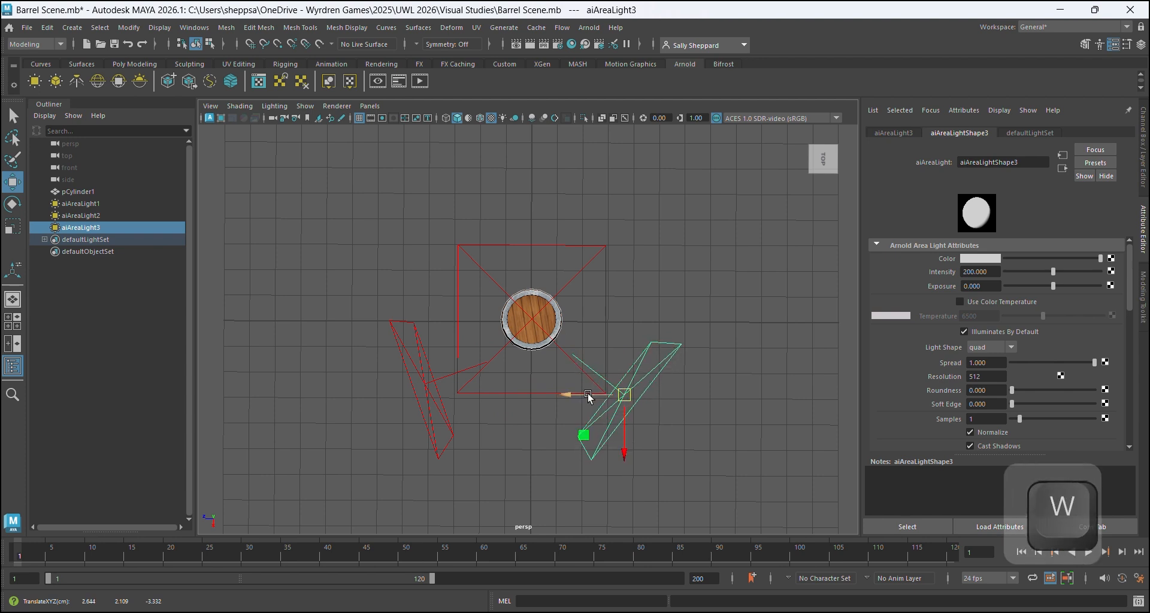
middle_drag(588, 393, 595, 393)
key(e)
drag(609, 346, 603, 355)
- Deselect the lights, frame the barrel closely from its lit side and render it in the Arnold RenderView
click(606, 318)
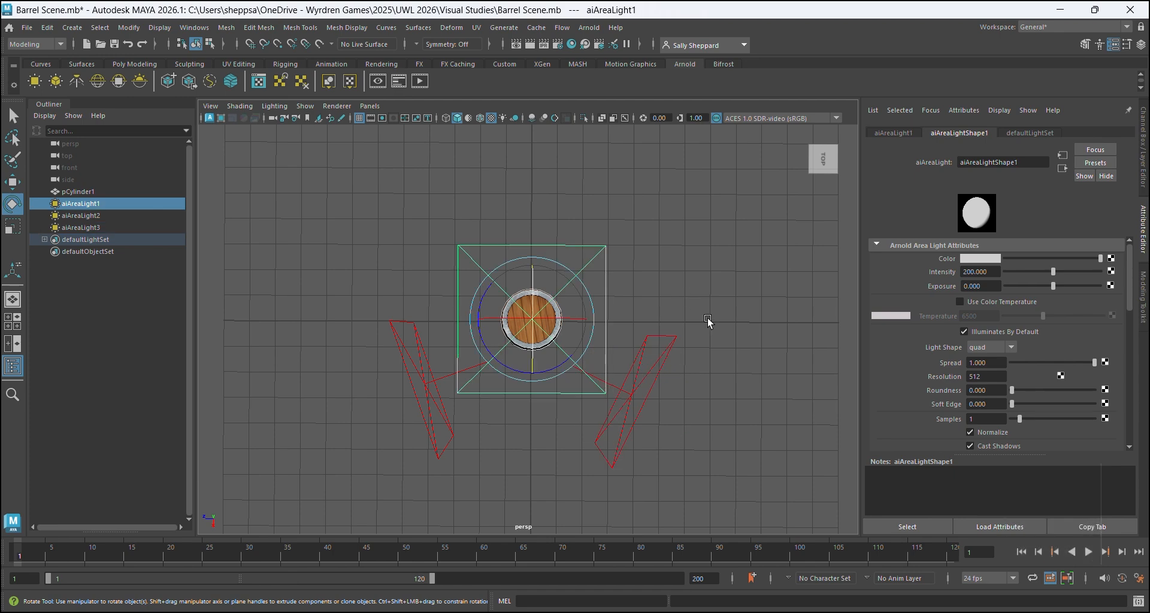
click(278, 443)
alt+drag(582, 439, 548, 378)
scroll(550, 297, up, 5)
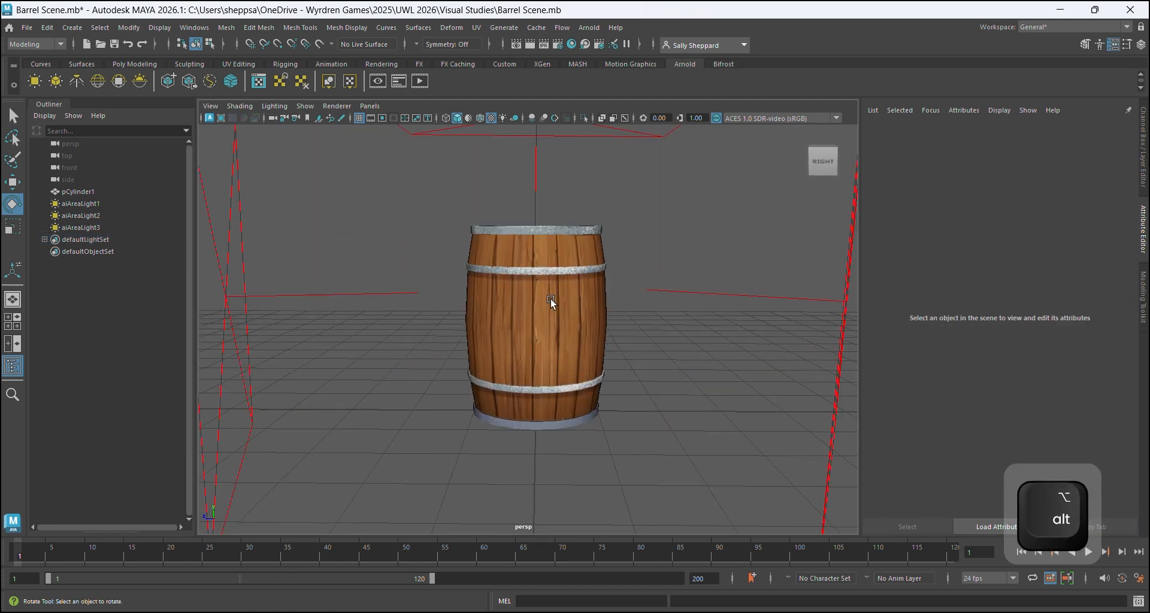
click(422, 82)
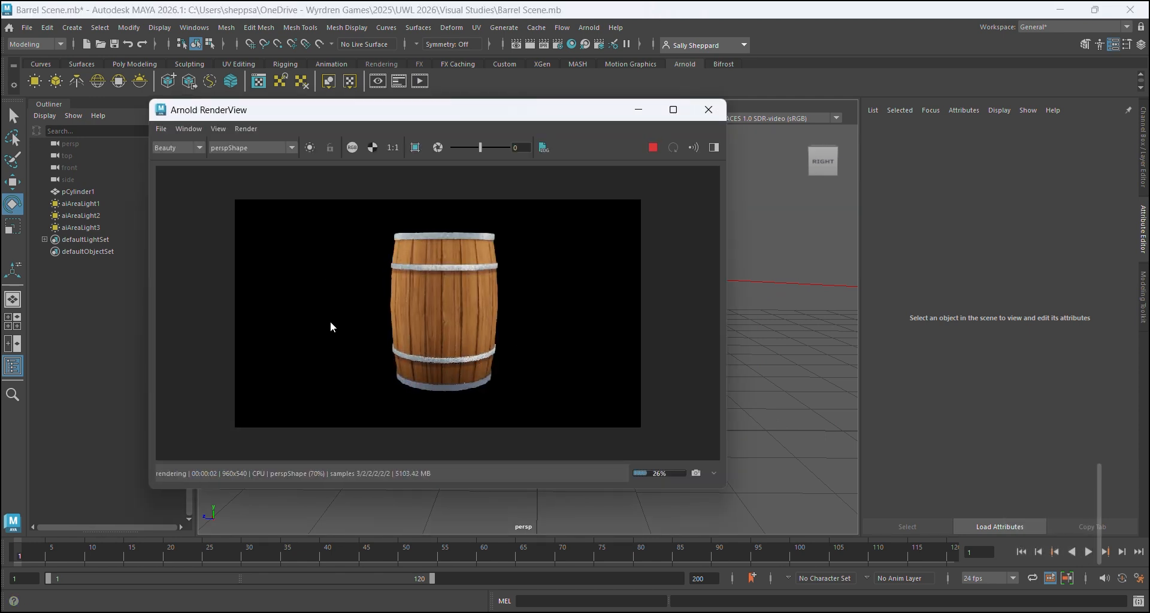
- Close the current render, view the barrel from slightly above so its top shows, and render it again in the Arnold RenderView
click(701, 112)
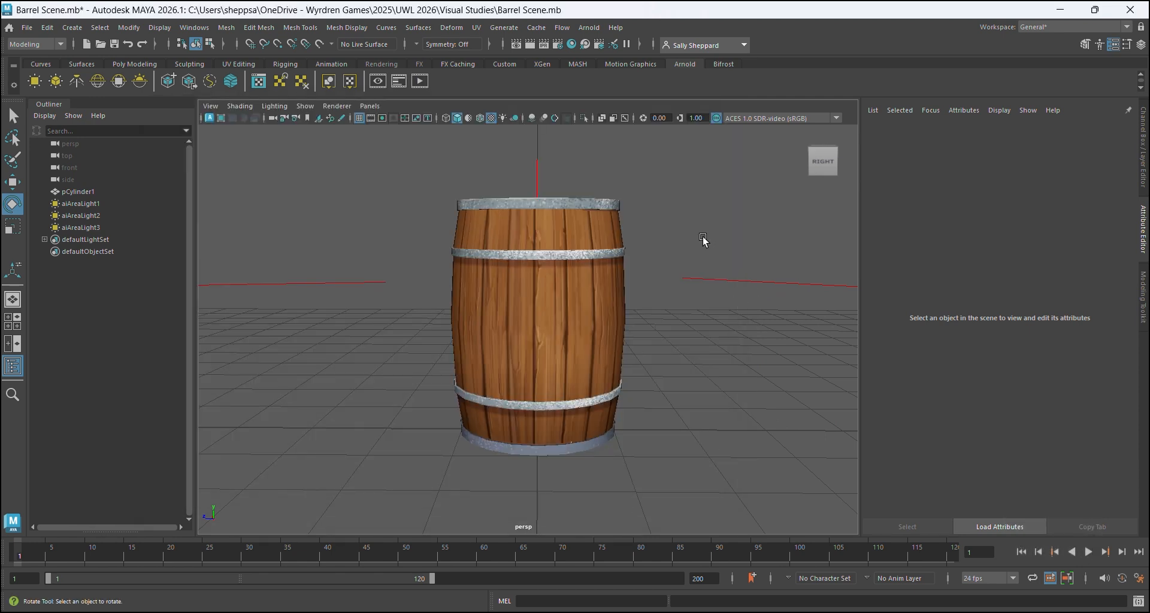
alt+drag(702, 242, 698, 253)
click(413, 87)
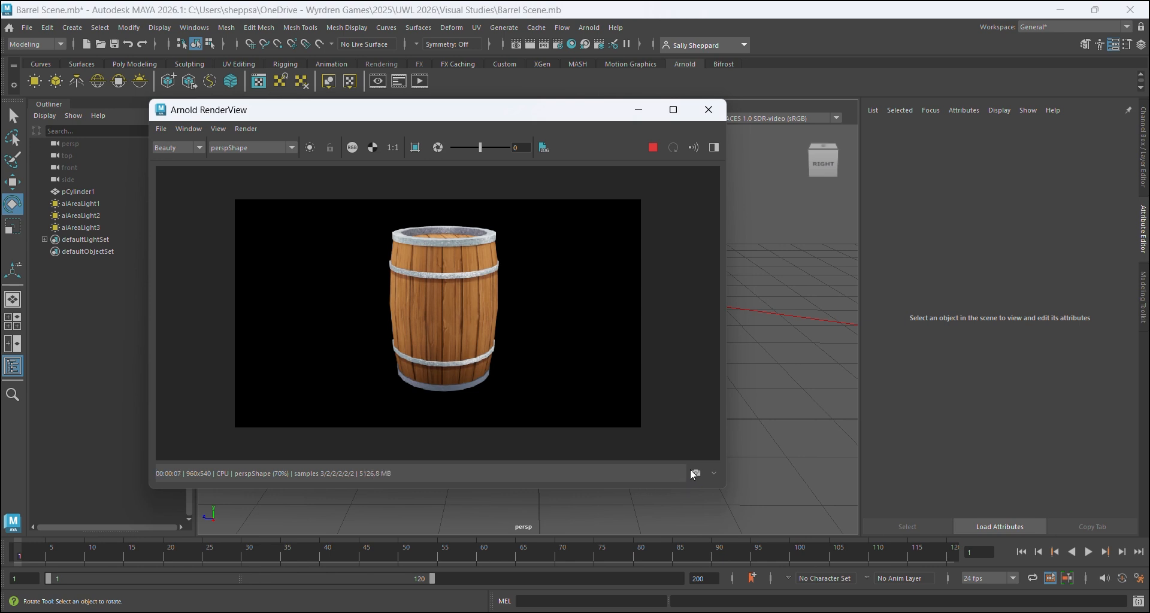
scroll(465, 301, up, 2)
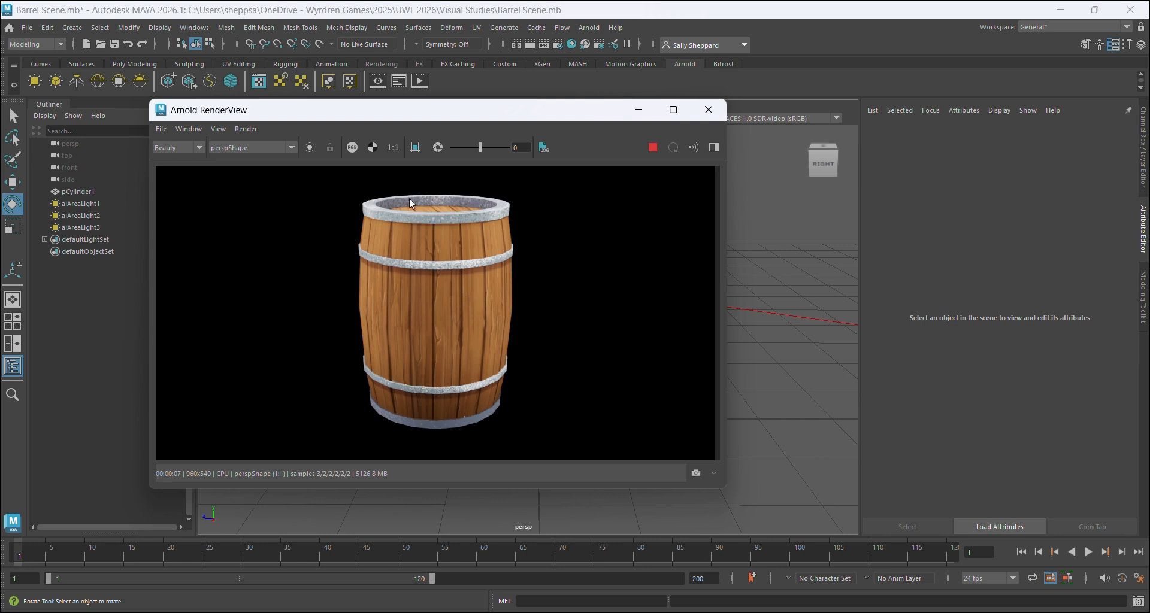
- Save the rendered barrel image to the Downloads folder, with a file name starting with "B"
click(161, 130)
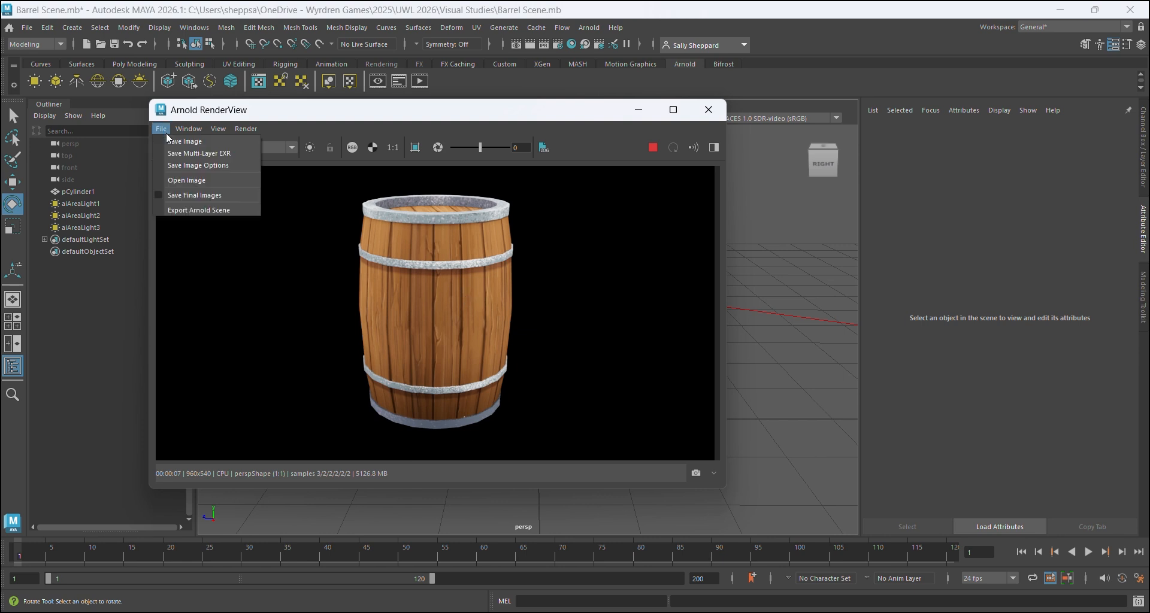
click(180, 141)
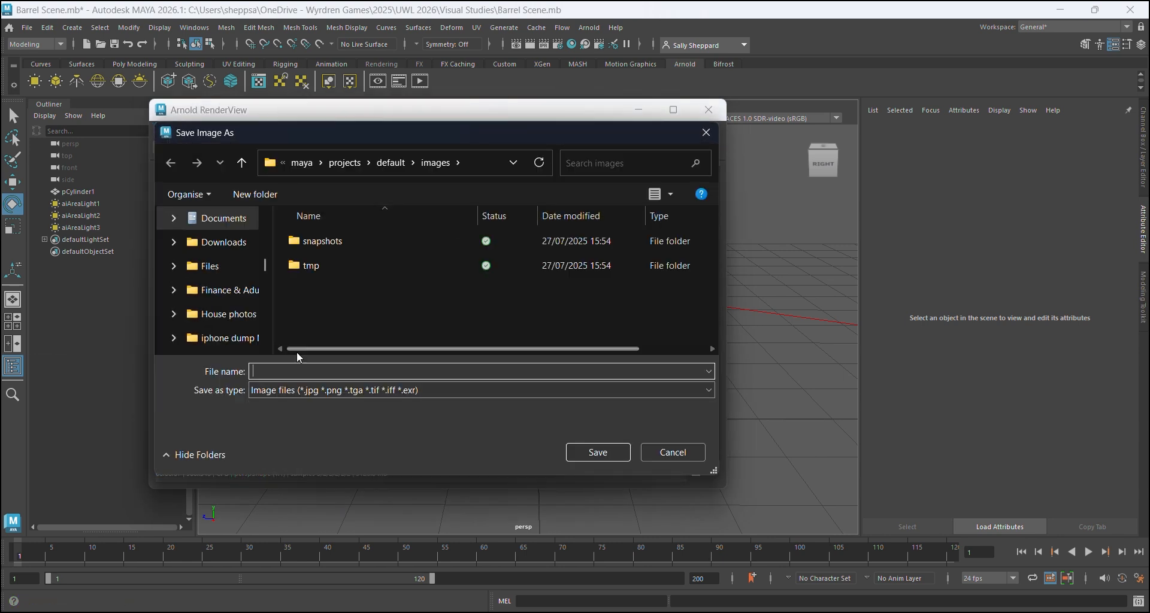
click(216, 242)
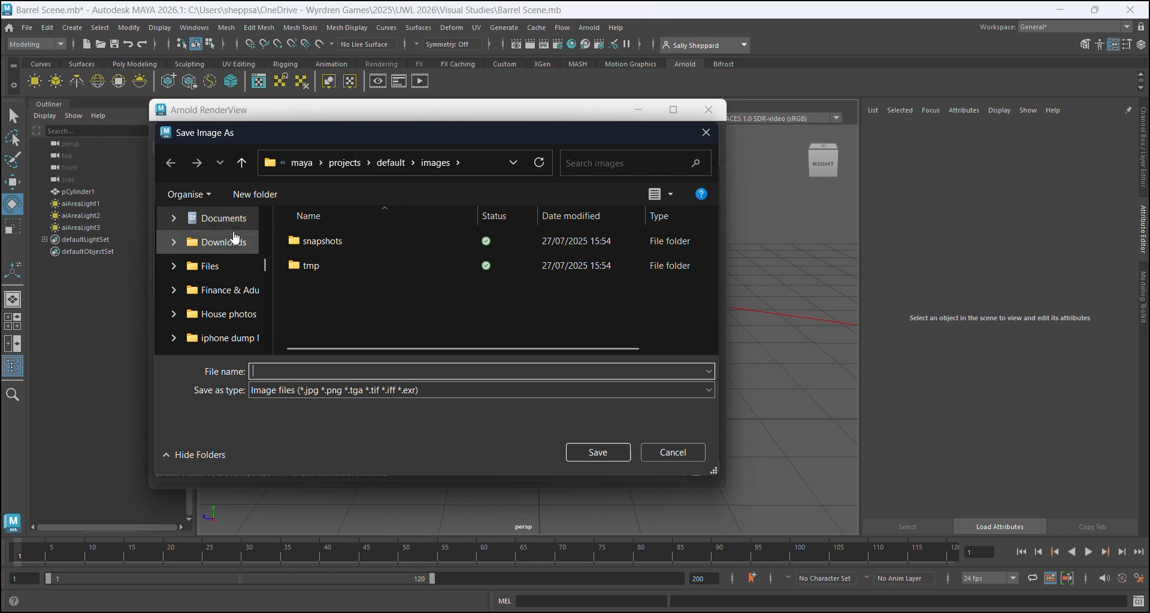
click(306, 370)
text(B)
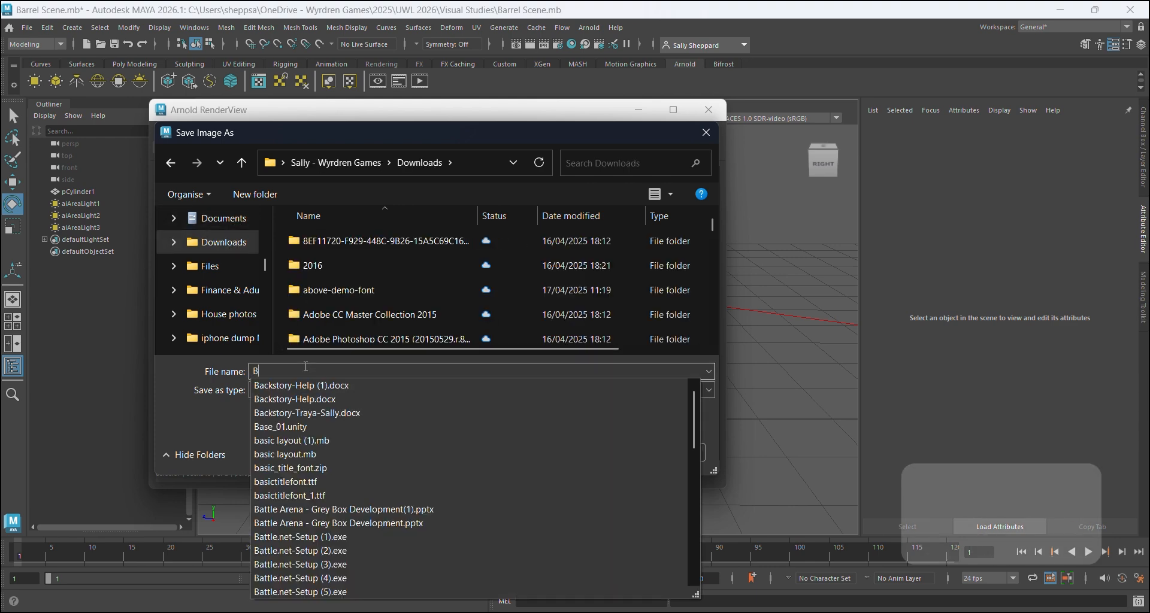